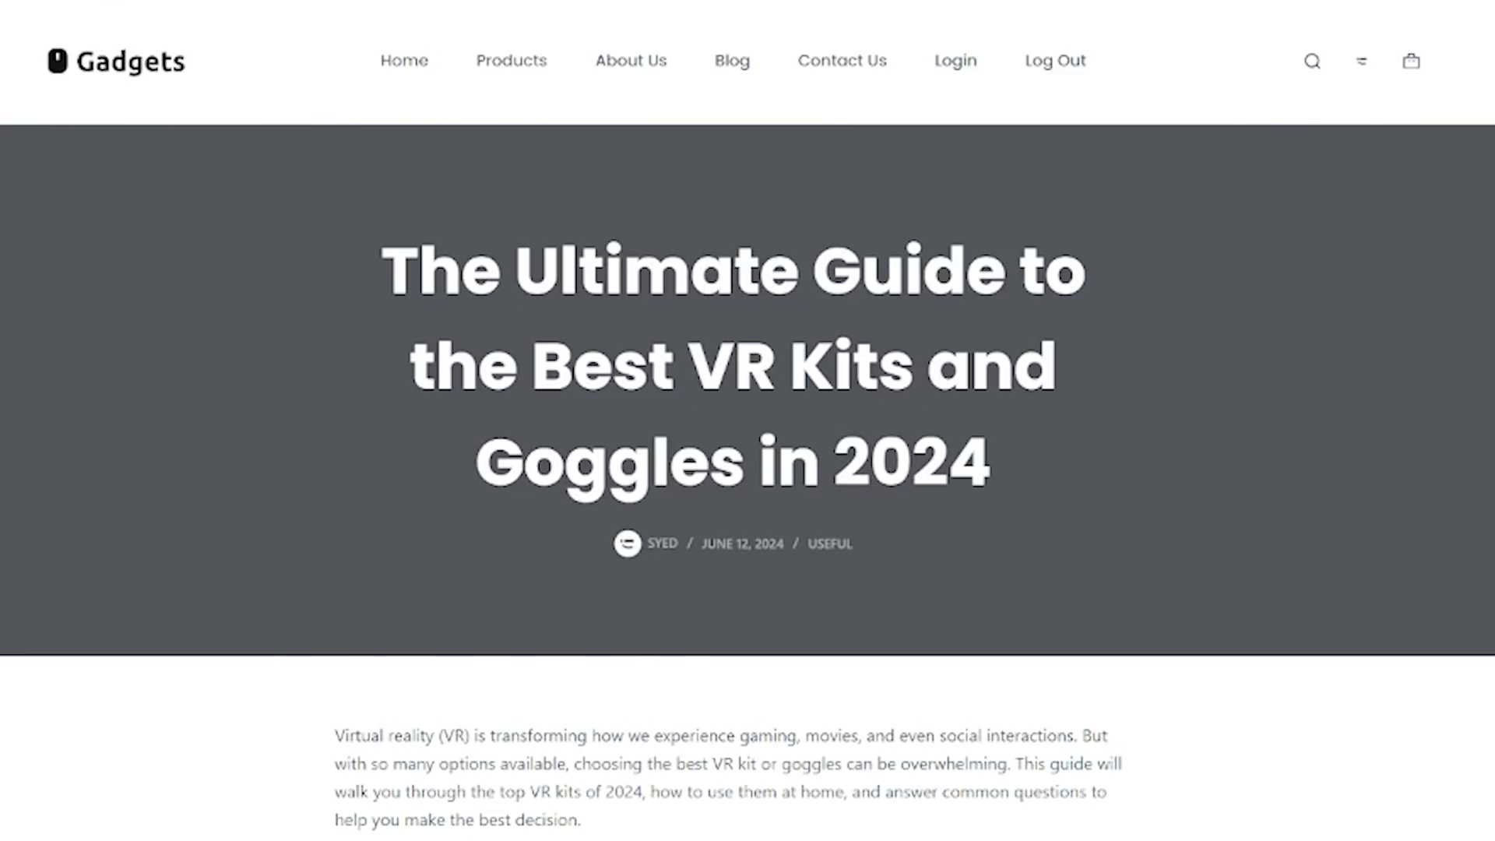
# - Scroll up and down through the published VR kits guide on the live blog
pyautogui.scroll(-15, 495, 798)
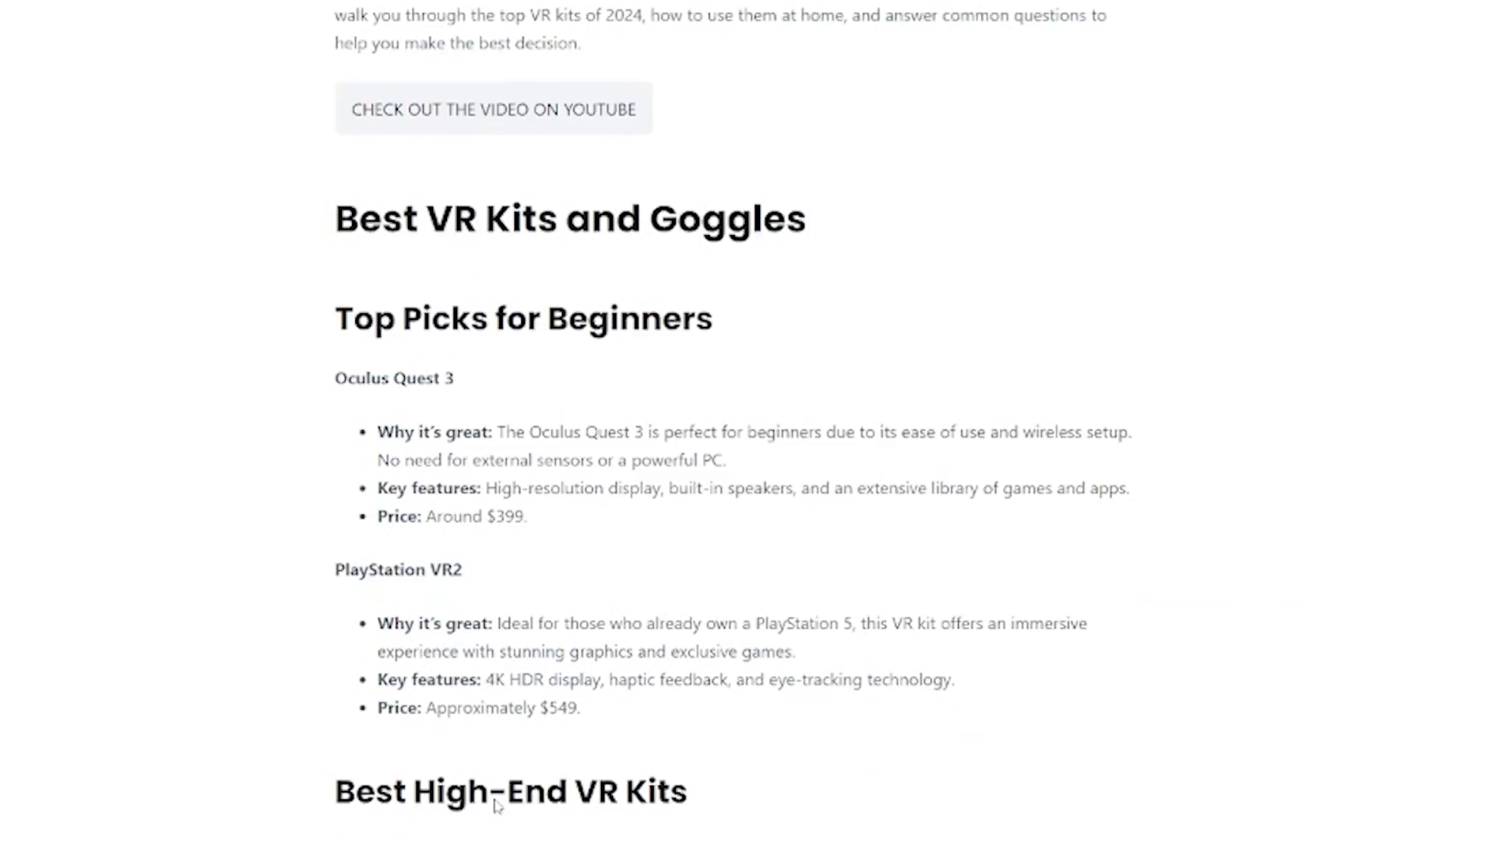
pyautogui.scroll(-20, 495, 798)
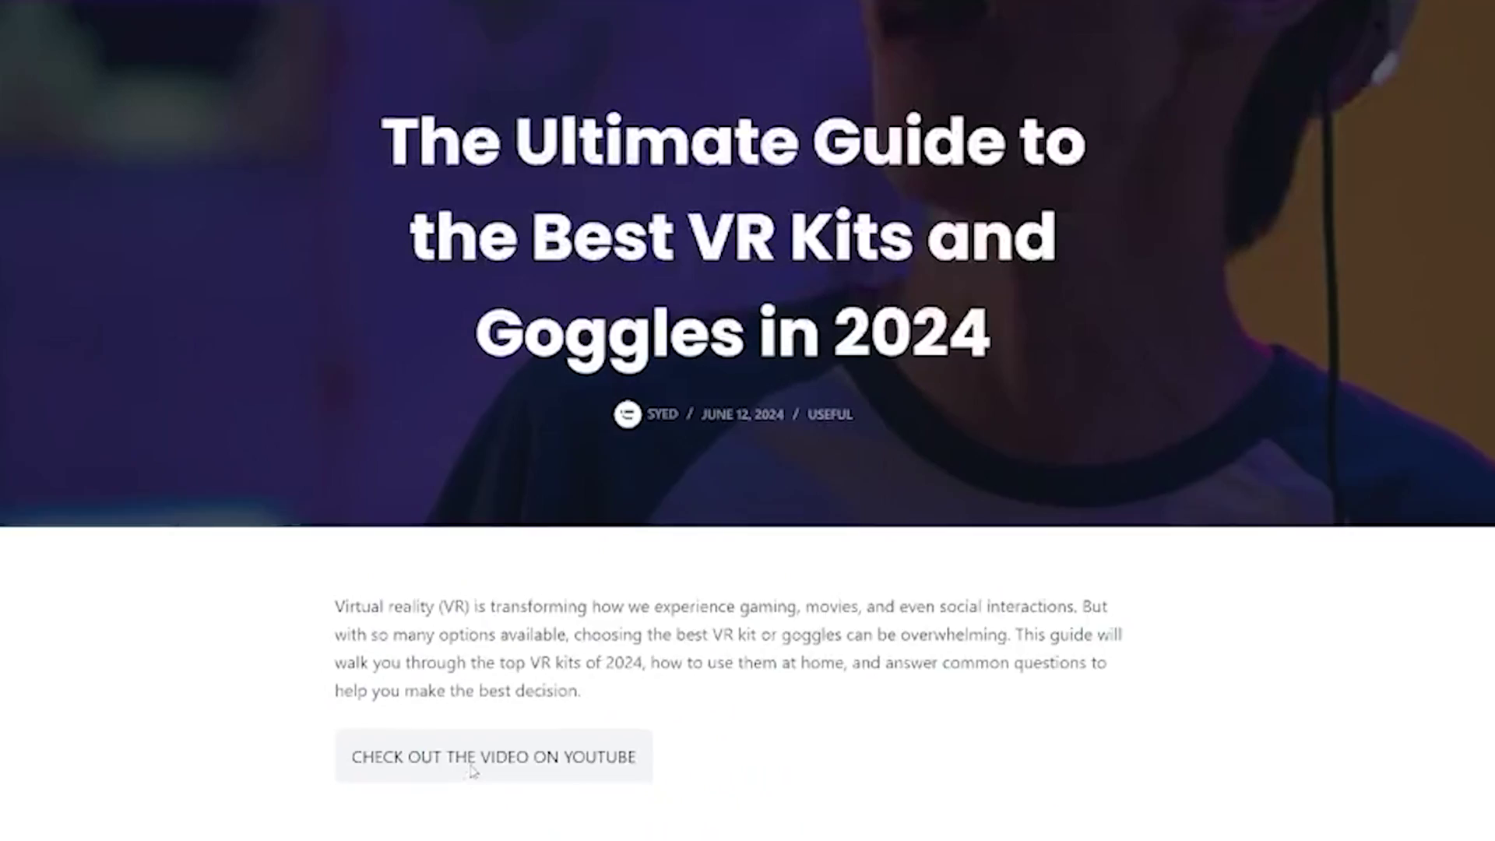
pyautogui.scroll(2, 472, 771)
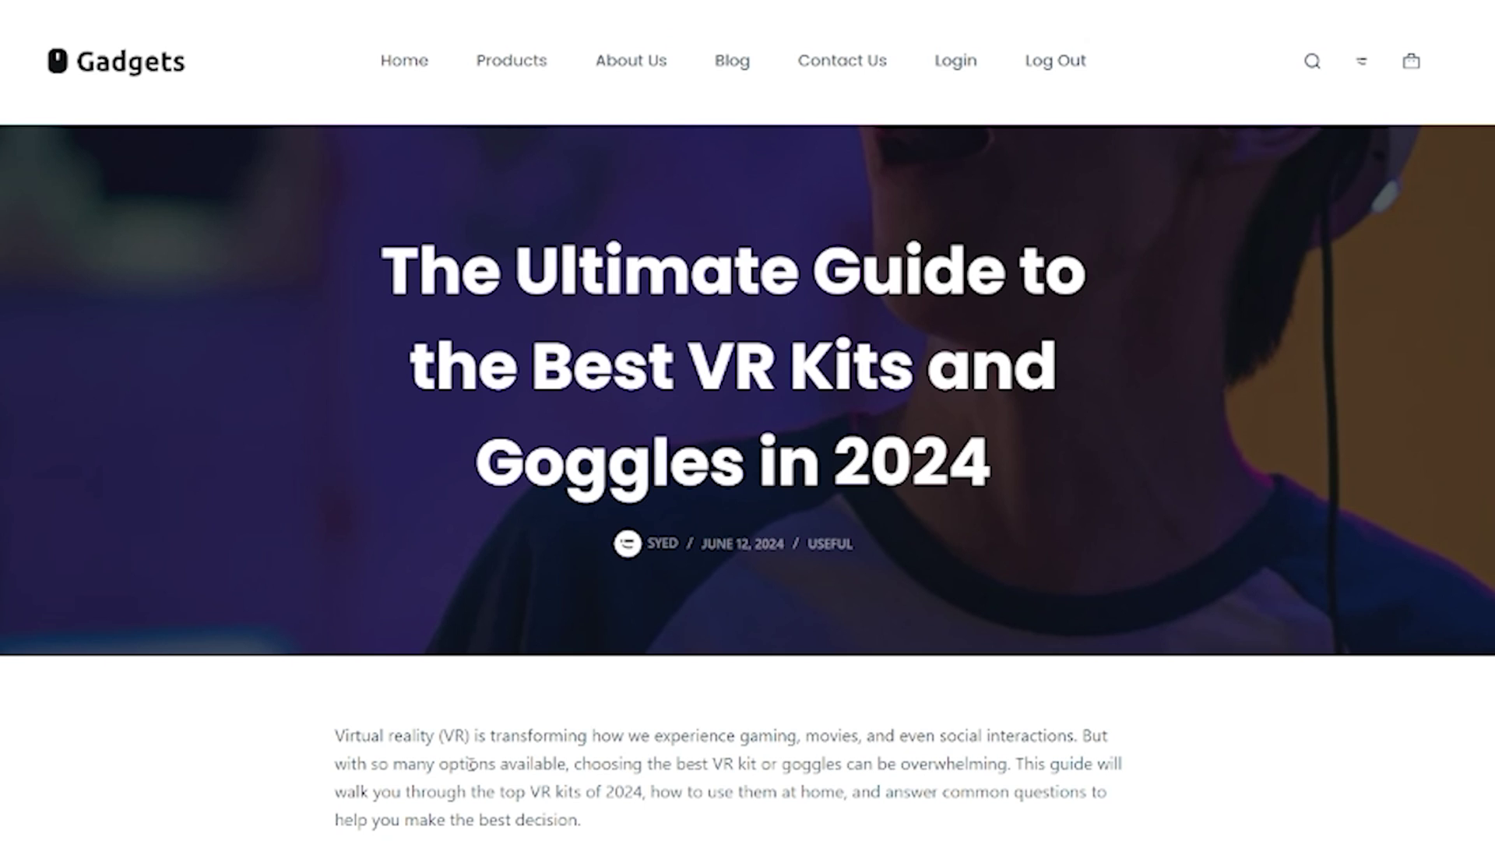
pyautogui.scroll(-12, 472, 764)
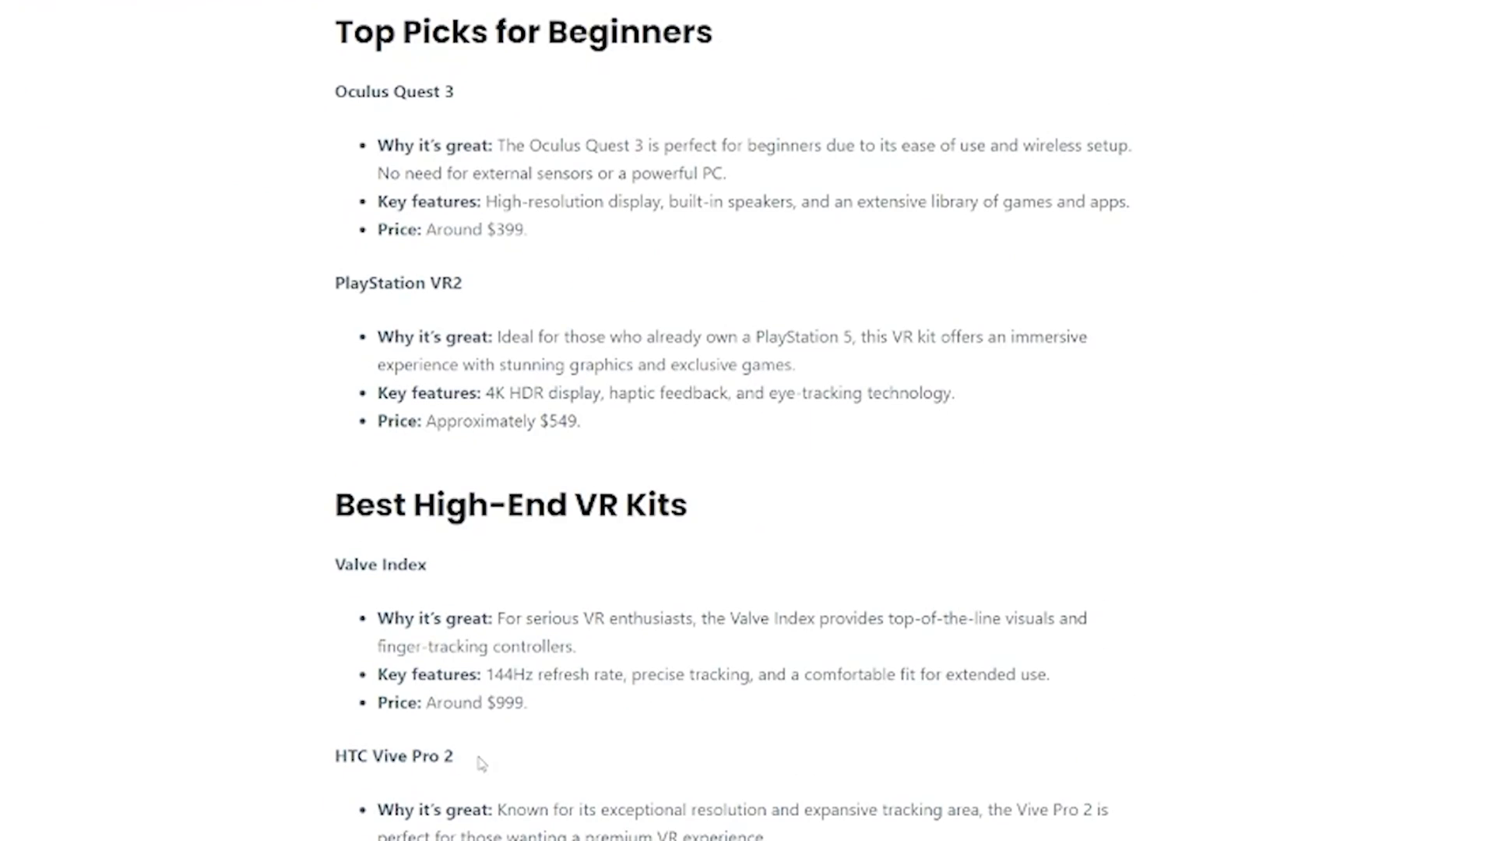
pyautogui.scroll(-6, 477, 763)
pyautogui.scroll(-20, 477, 765)
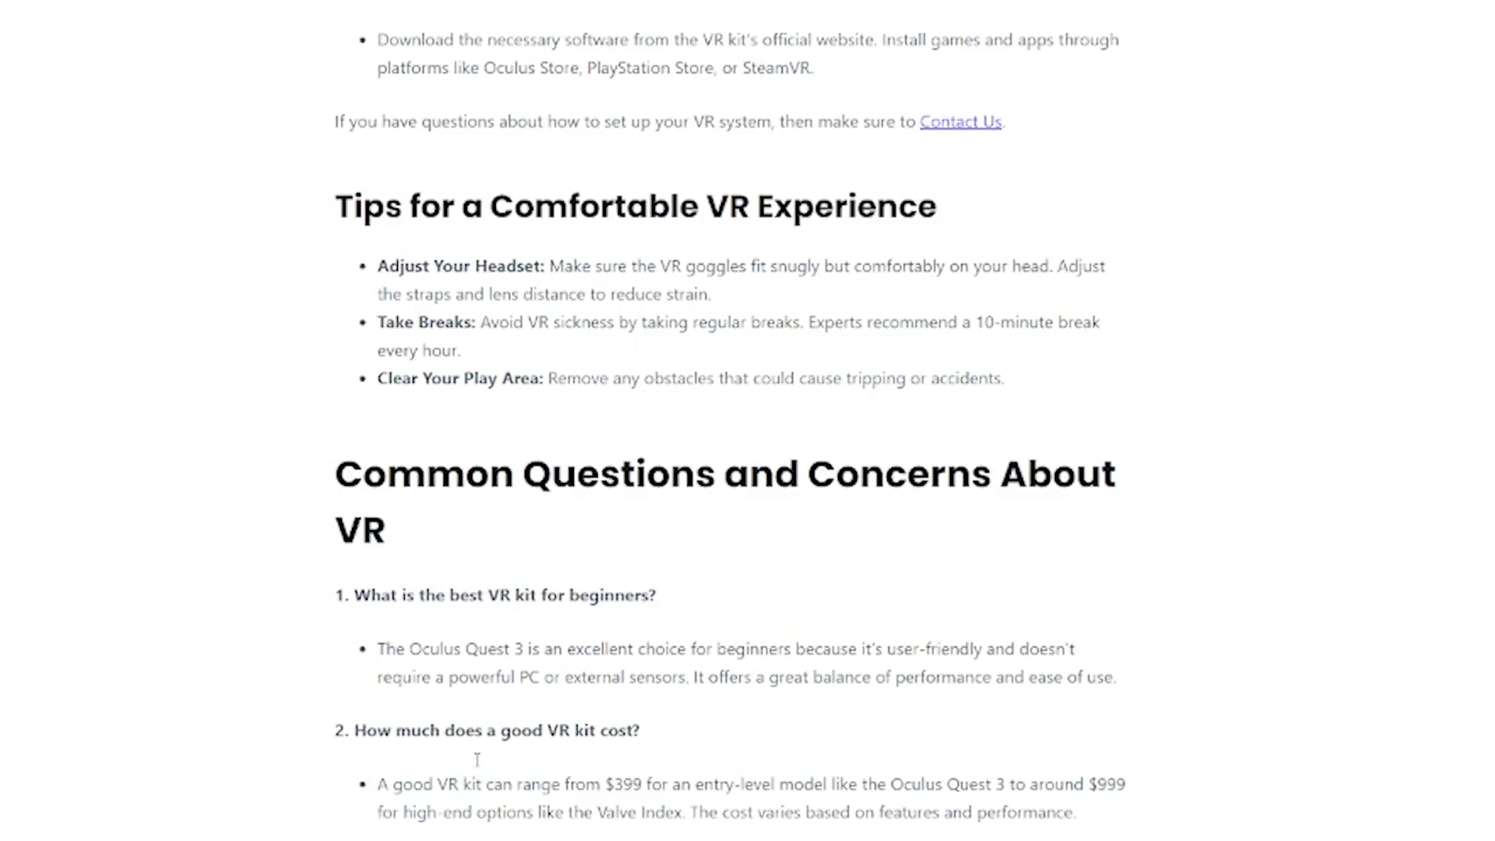
pyautogui.scroll(20, 474, 759)
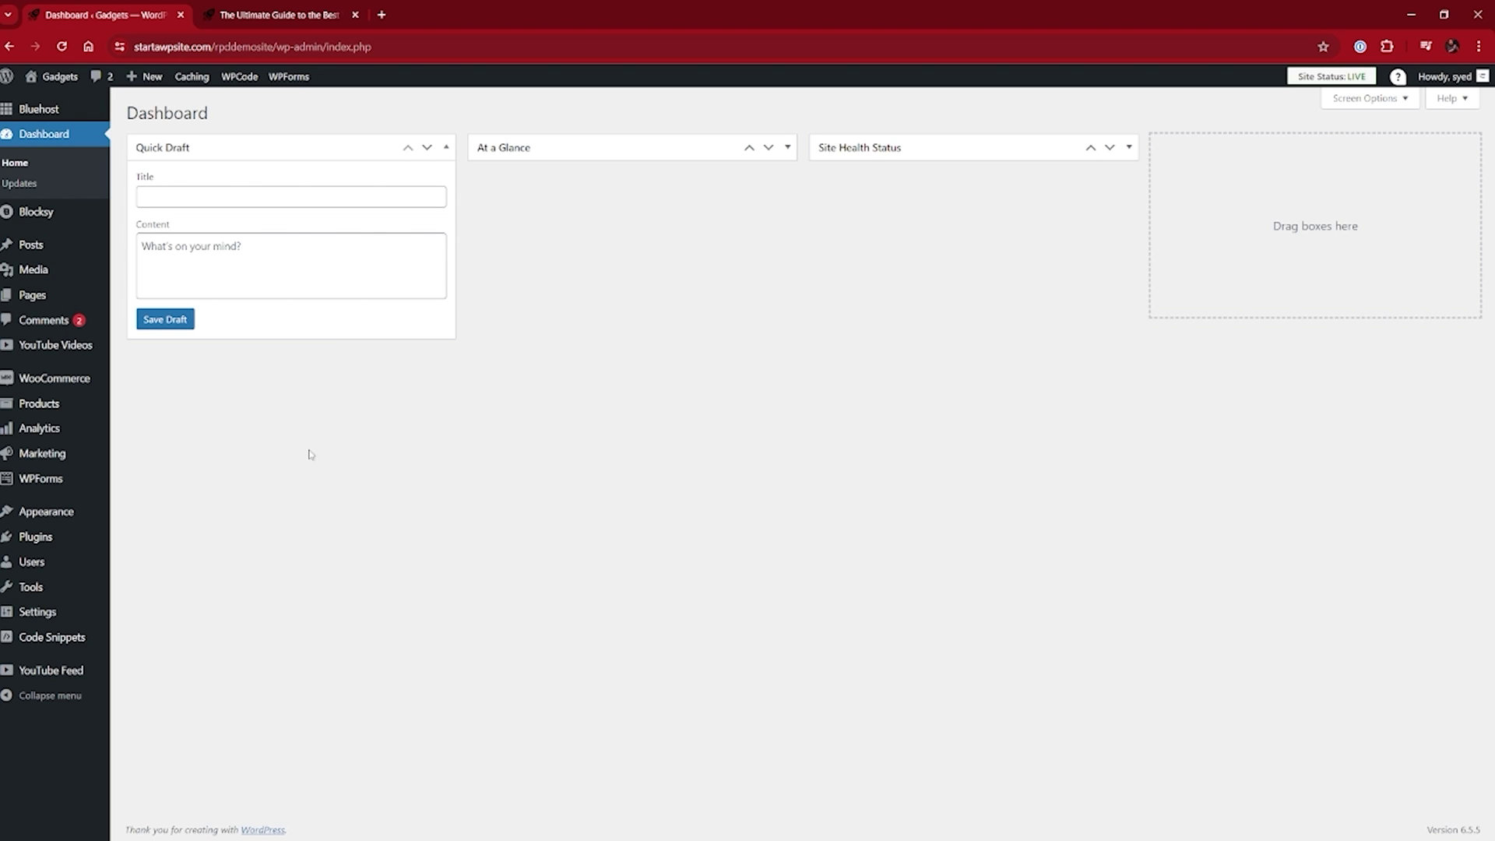
# - Go to All Posts from the Posts menu in the admin sidebar
pyautogui.moveTo(30, 251)
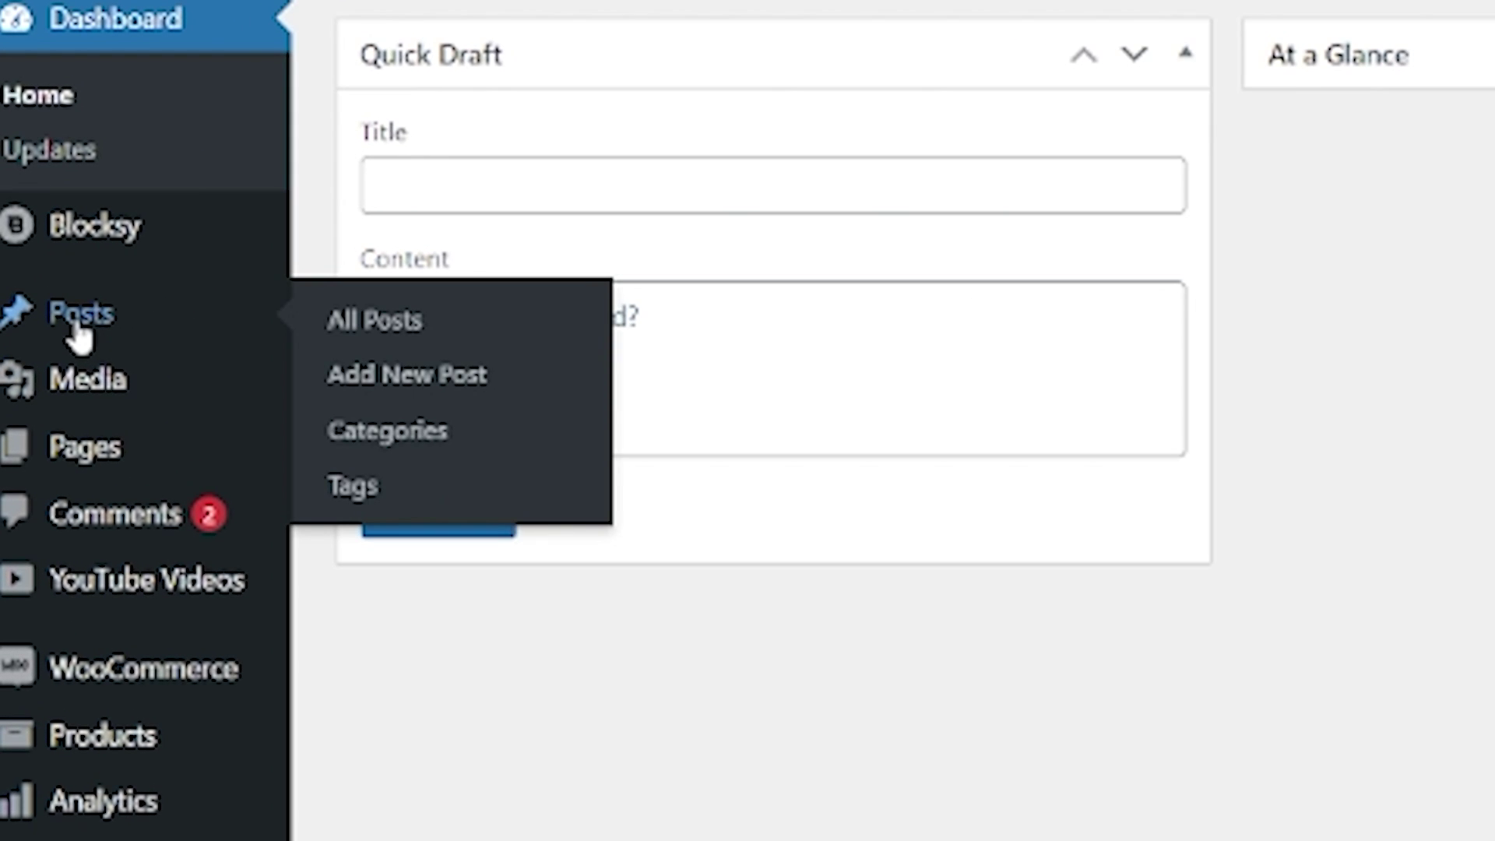
pyautogui.click(395, 342)
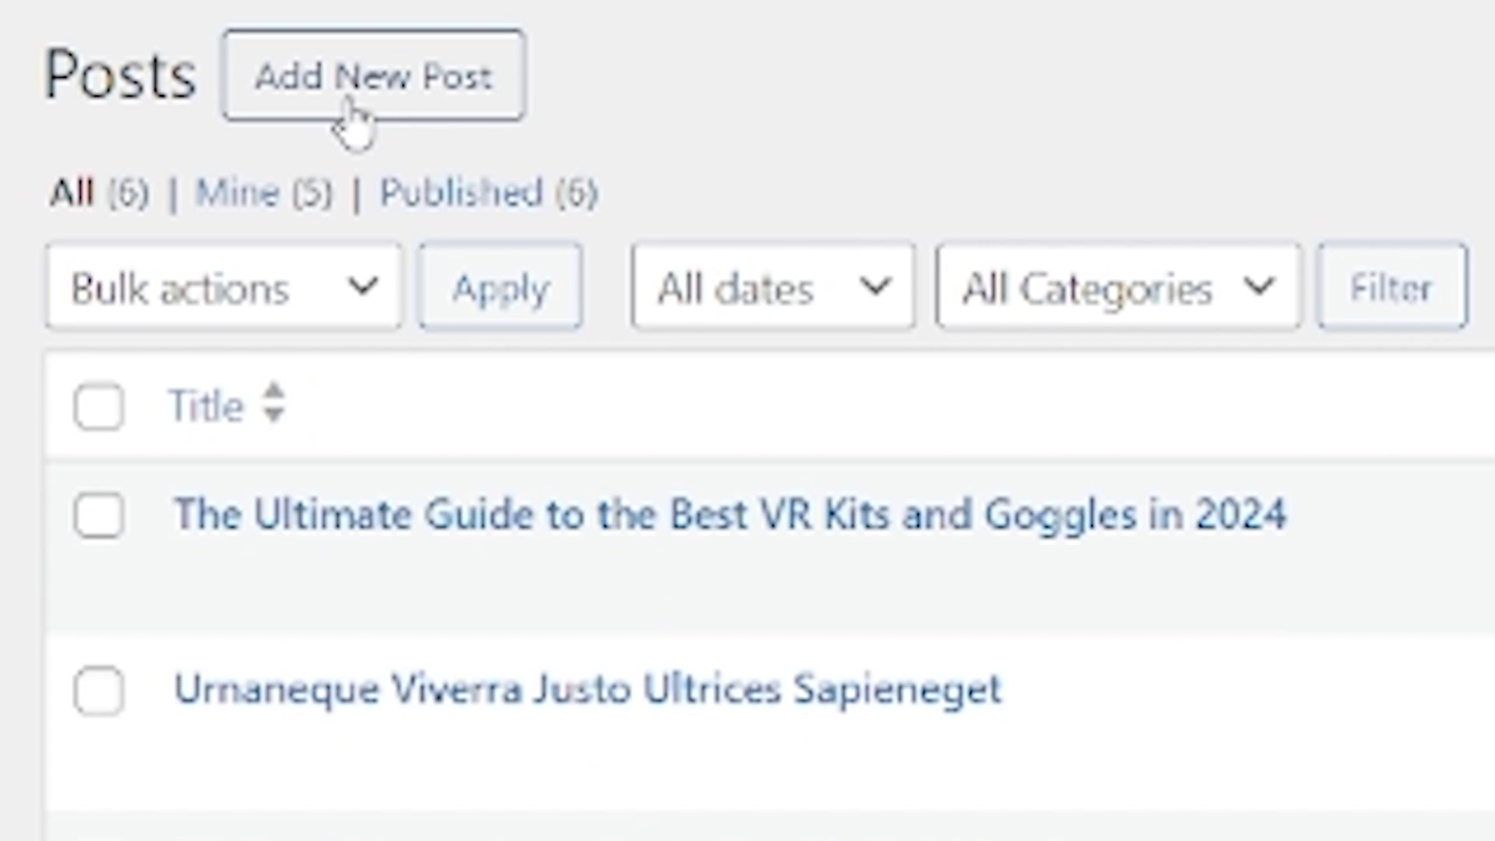
# - Create a new post and title it 'Why VR Is The Future!'
pyautogui.click(348, 105)
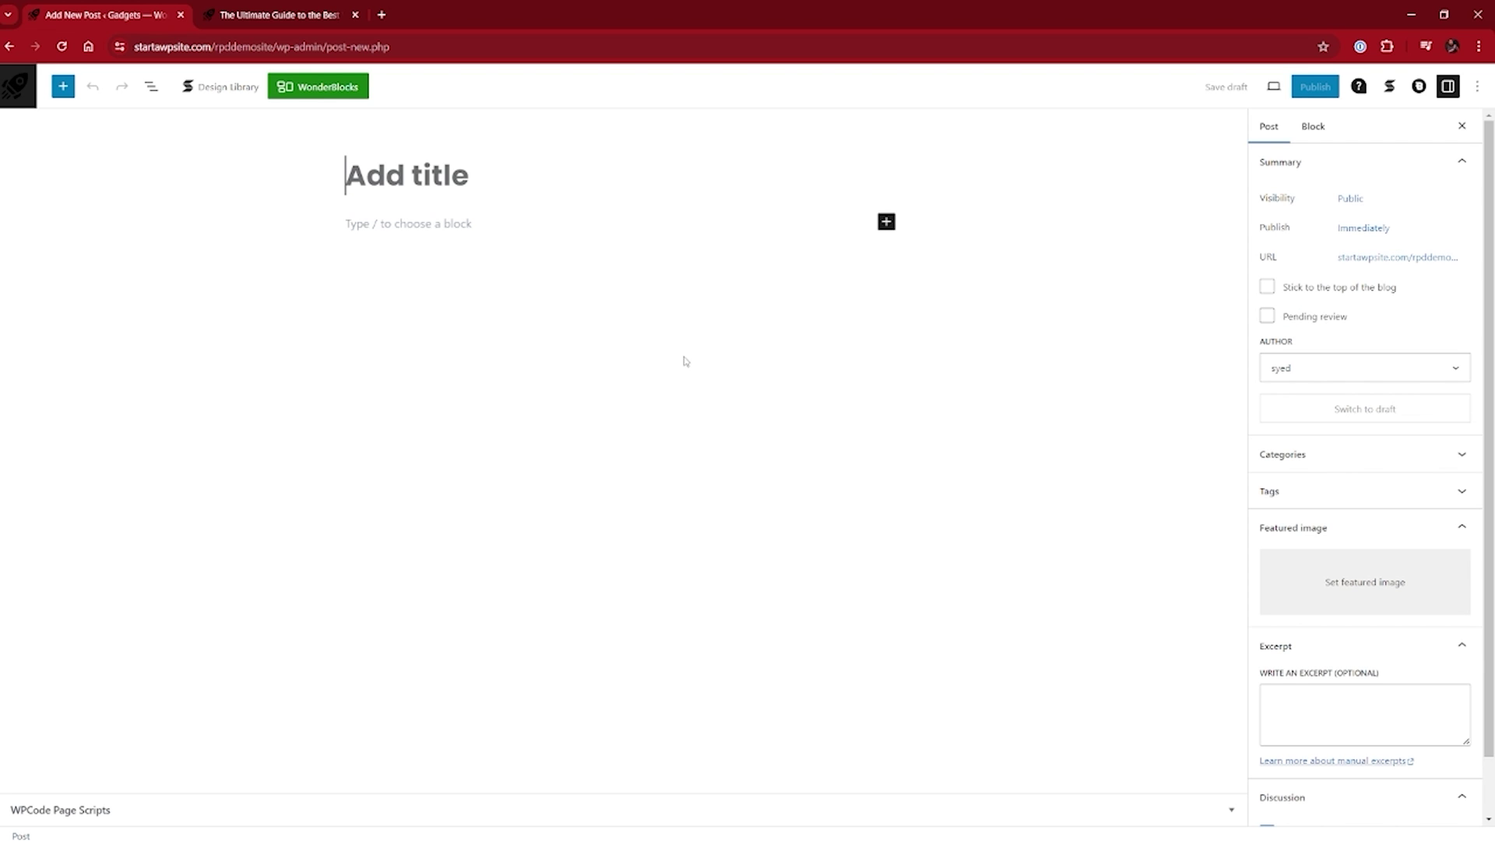
pyautogui.write('Why')
pyautogui.press('capslock')
pyautogui.write('VR')
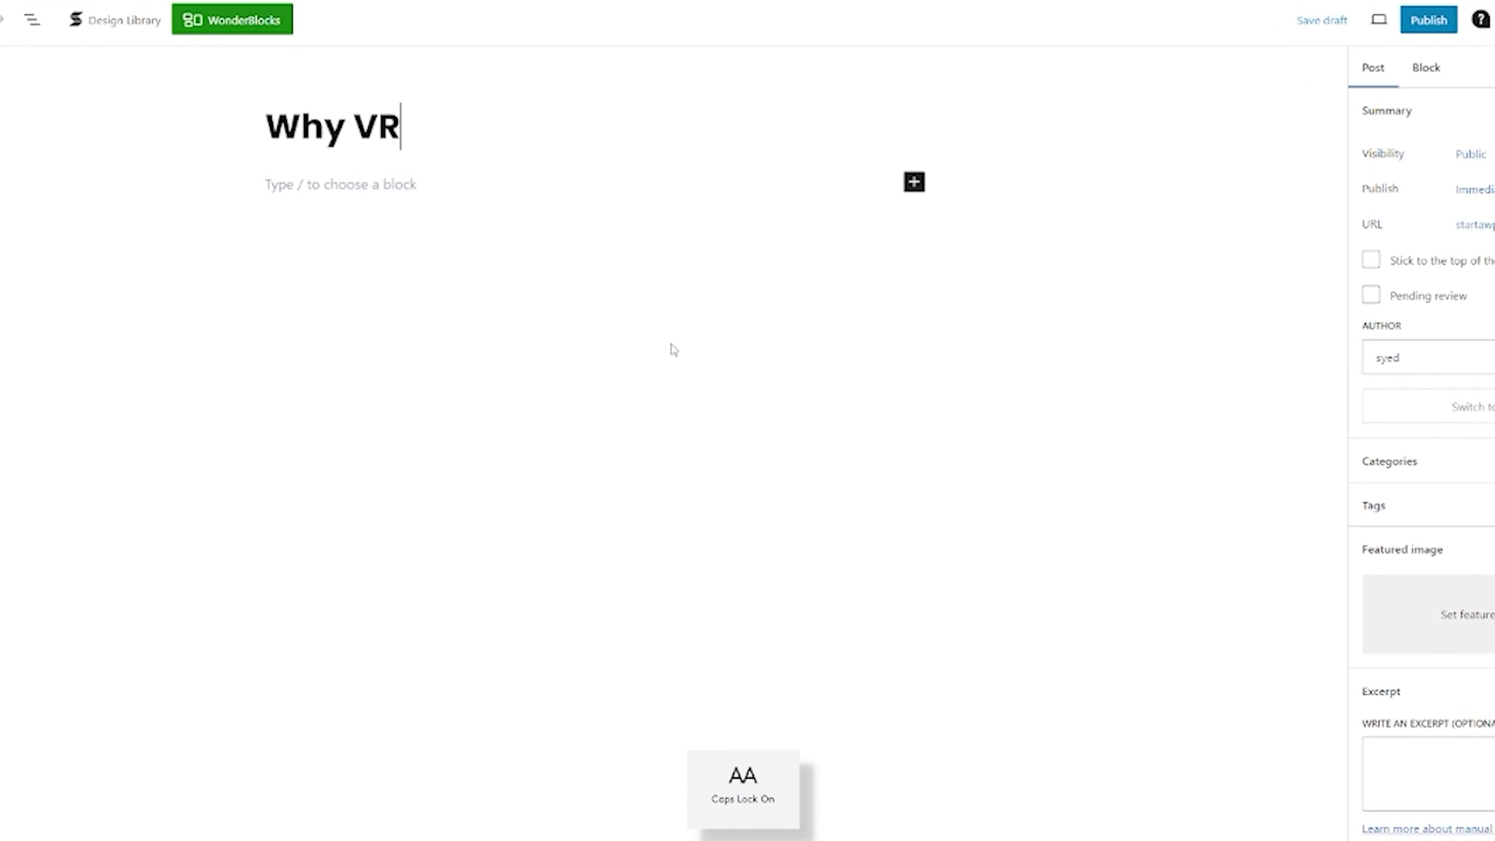
pyautogui.press('capslock')
pyautogui.press('capslock')
pyautogui.write('I')
pyautogui.press('capslock')
pyautogui.write('s Th')
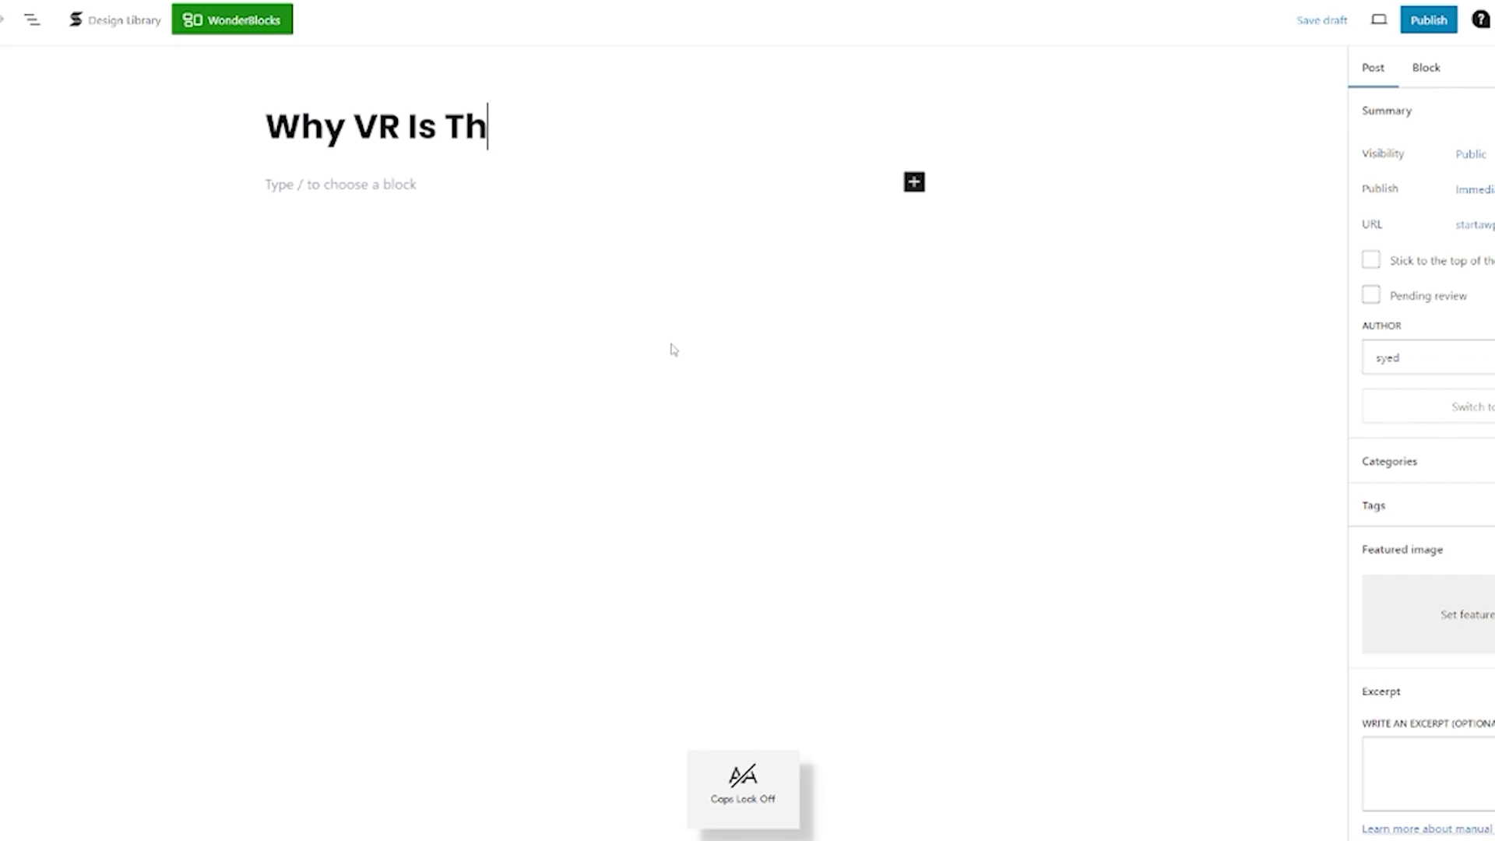
pyautogui.write('e')
pyautogui.press('capslock')
pyautogui.write('F')
pyautogui.press('capslock')
pyautogui.write('uture')
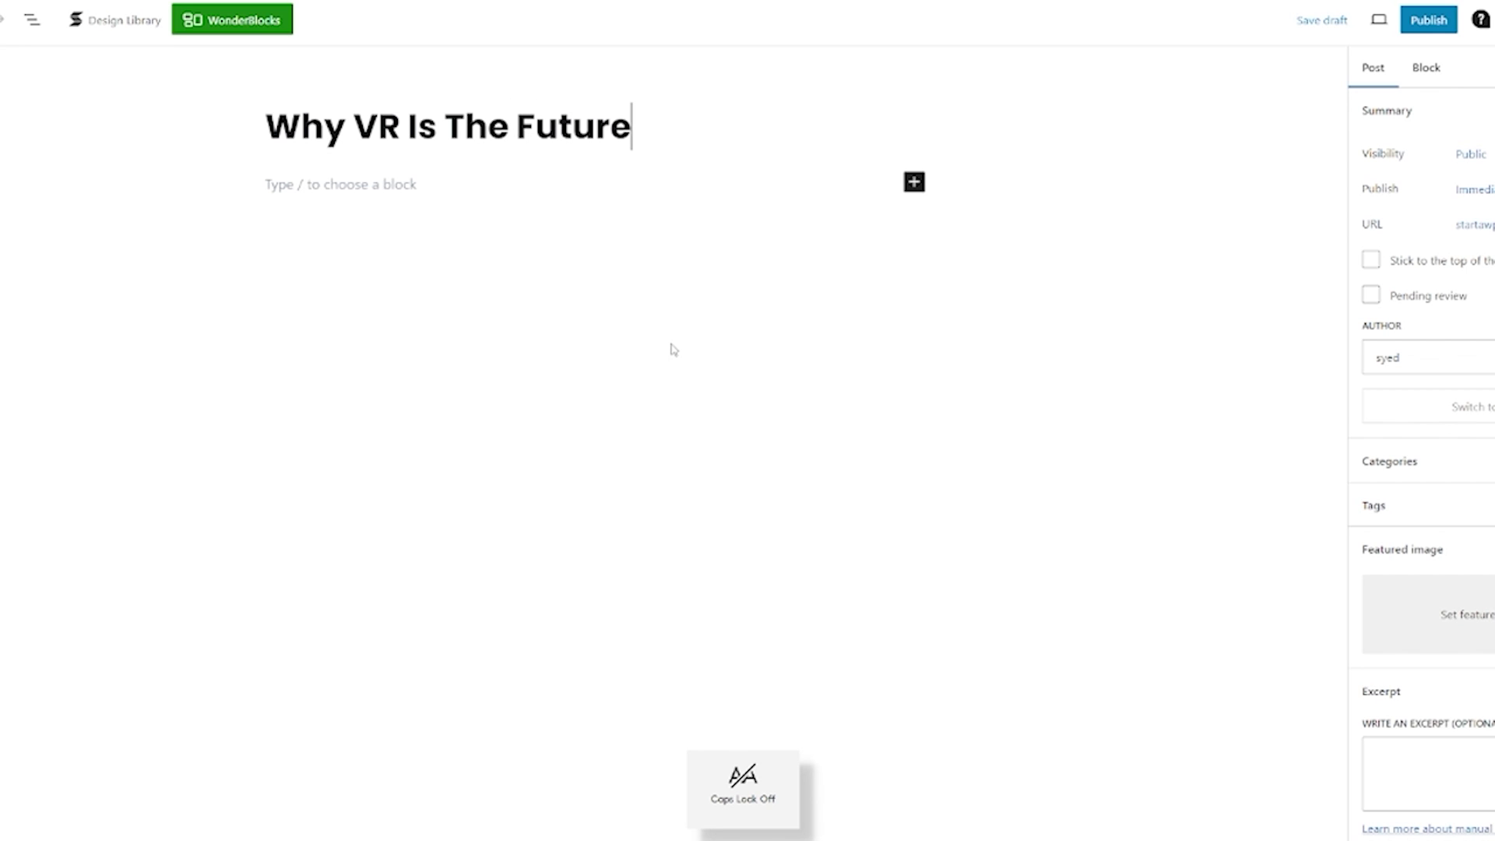
pyautogui.write('!')
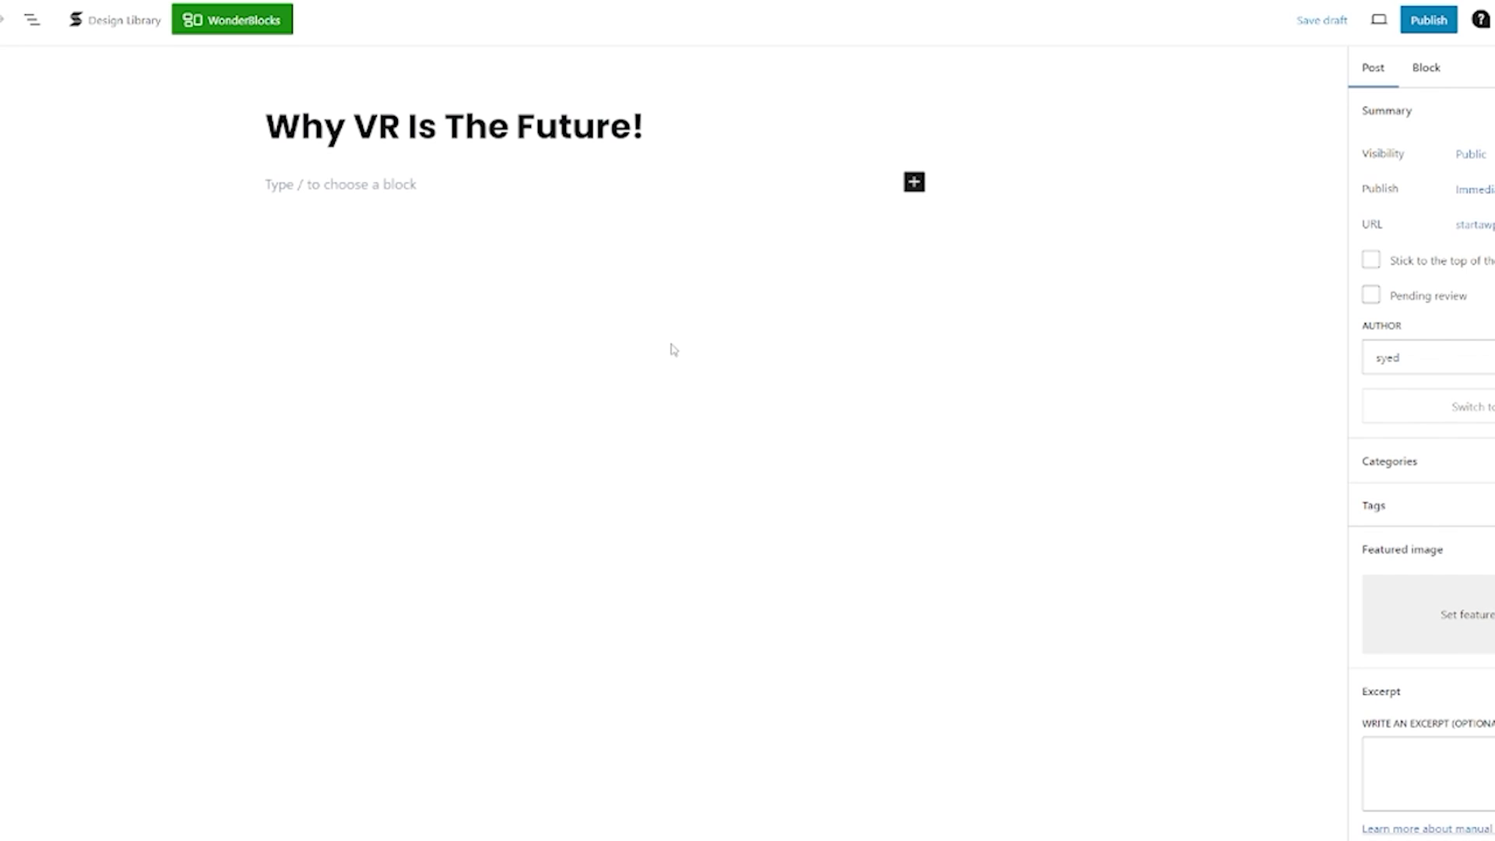
# - Paste the prepared VR entertainment article into the empty post body
pyautogui.click(419, 208)
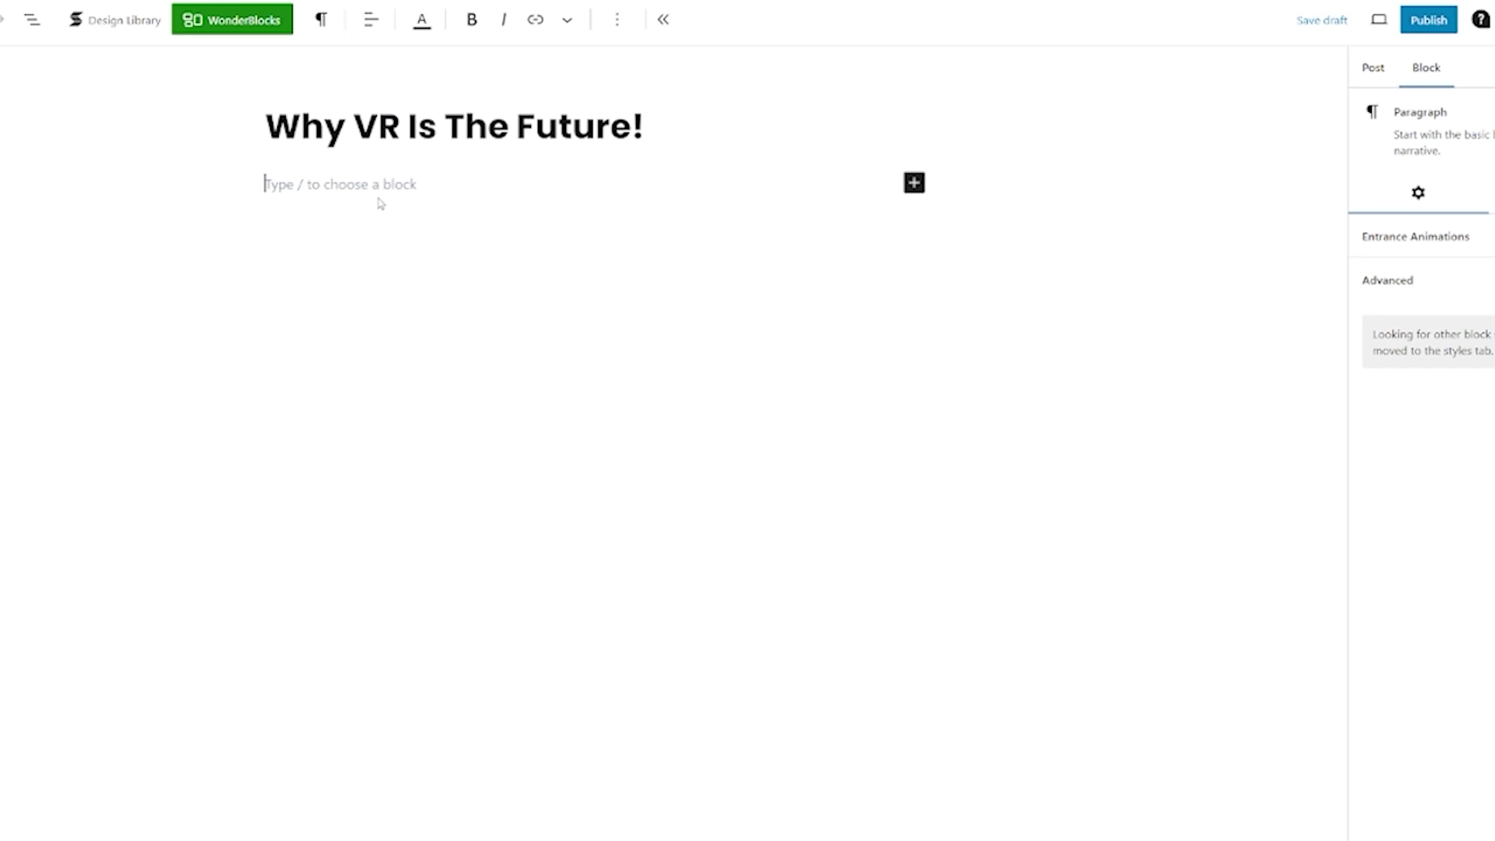
pyautogui.hotkey('ctrl', 'v')
pyautogui.scroll(-10, 533, 457)
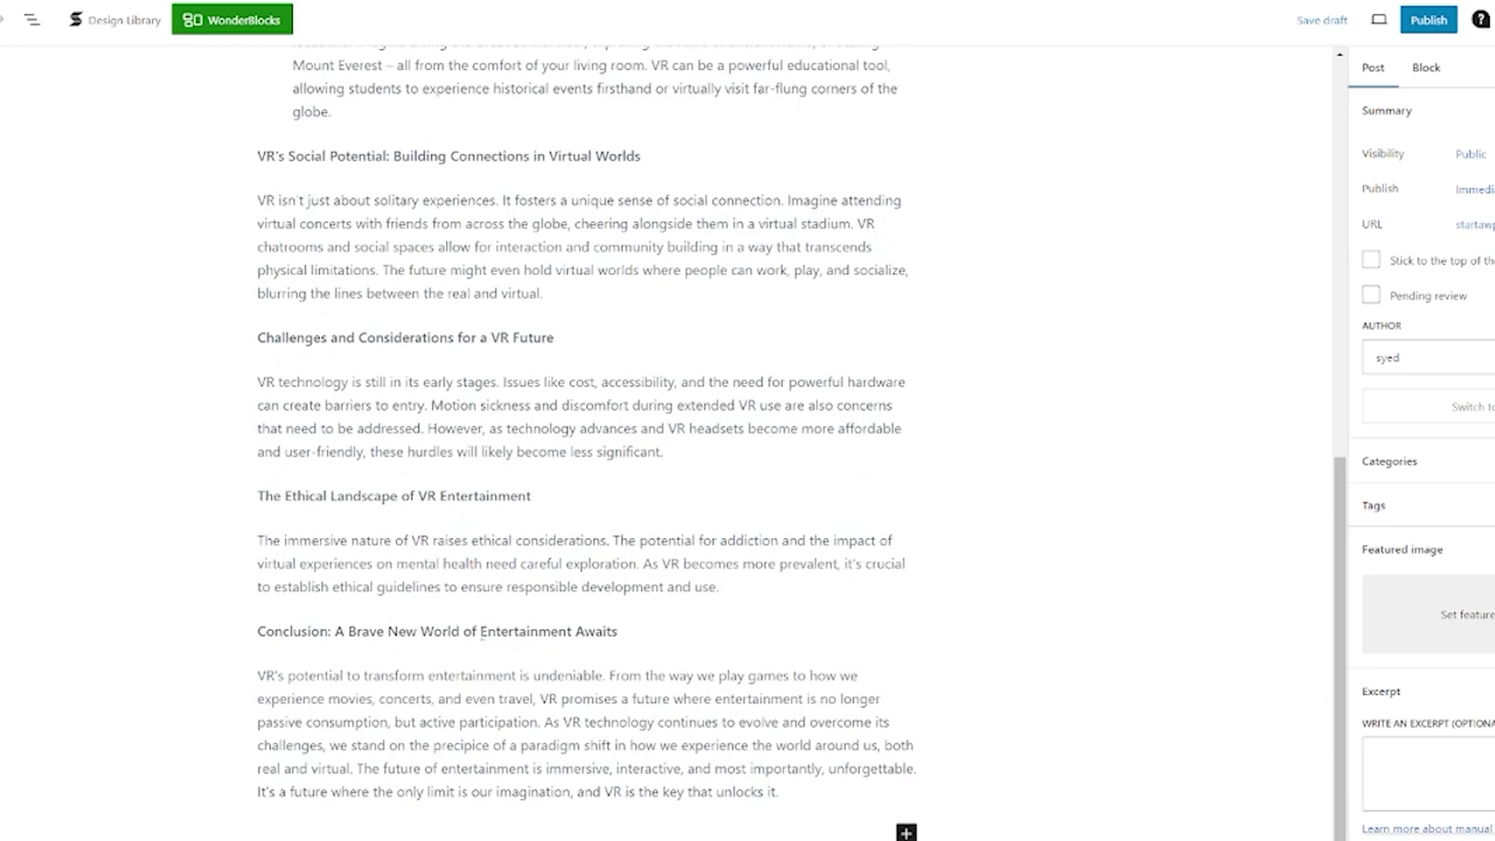
pyautogui.scroll(15, 474, 646)
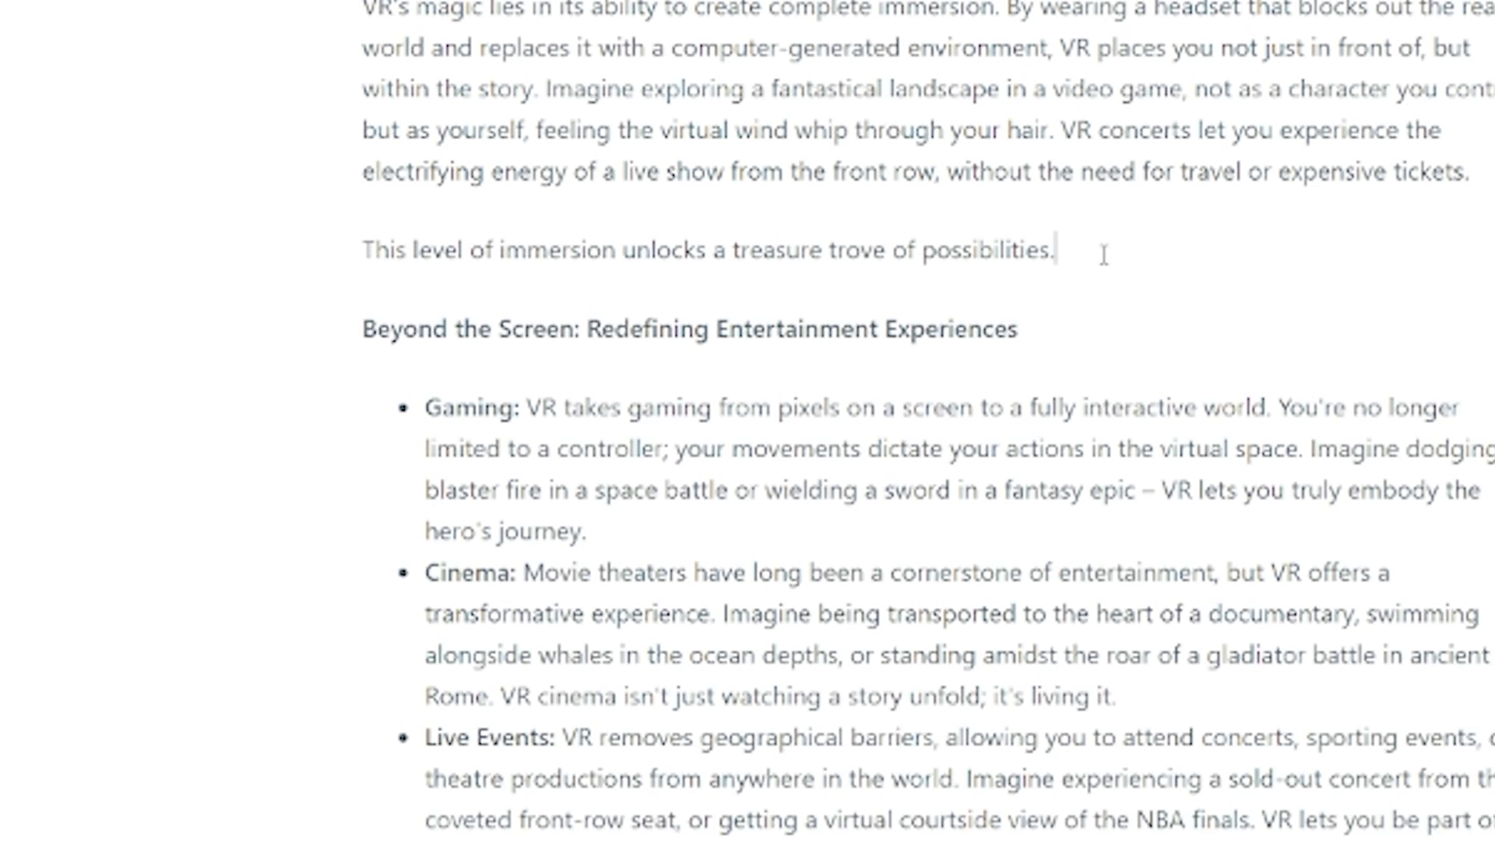
# - Insert a Gallery block after the 'treasure trove of possibilities' paragraph via a block search
pyautogui.press('Return')
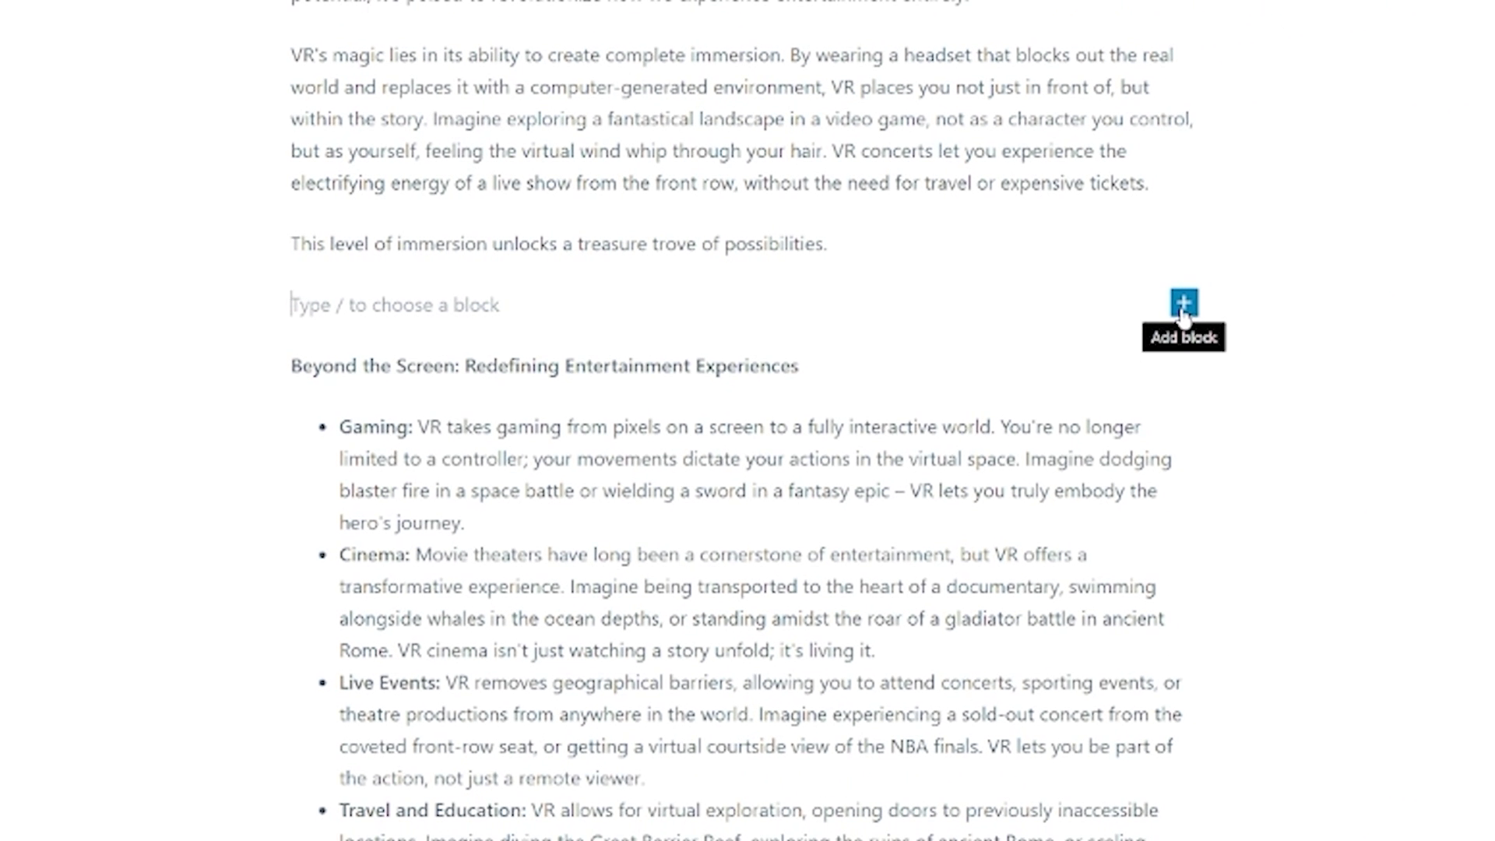
pyautogui.click(1184, 307)
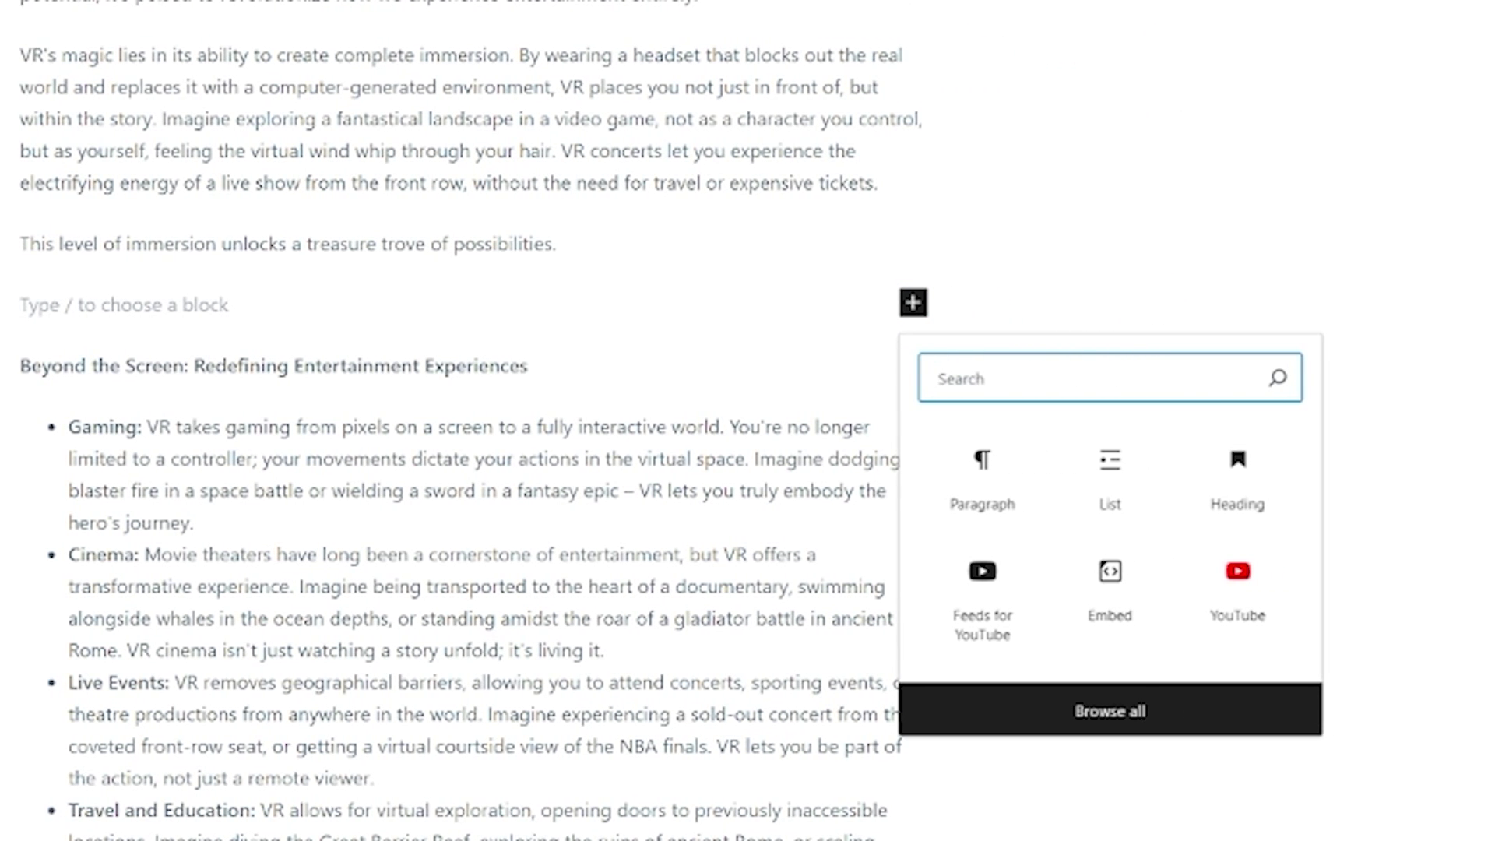
pyautogui.click(1110, 711)
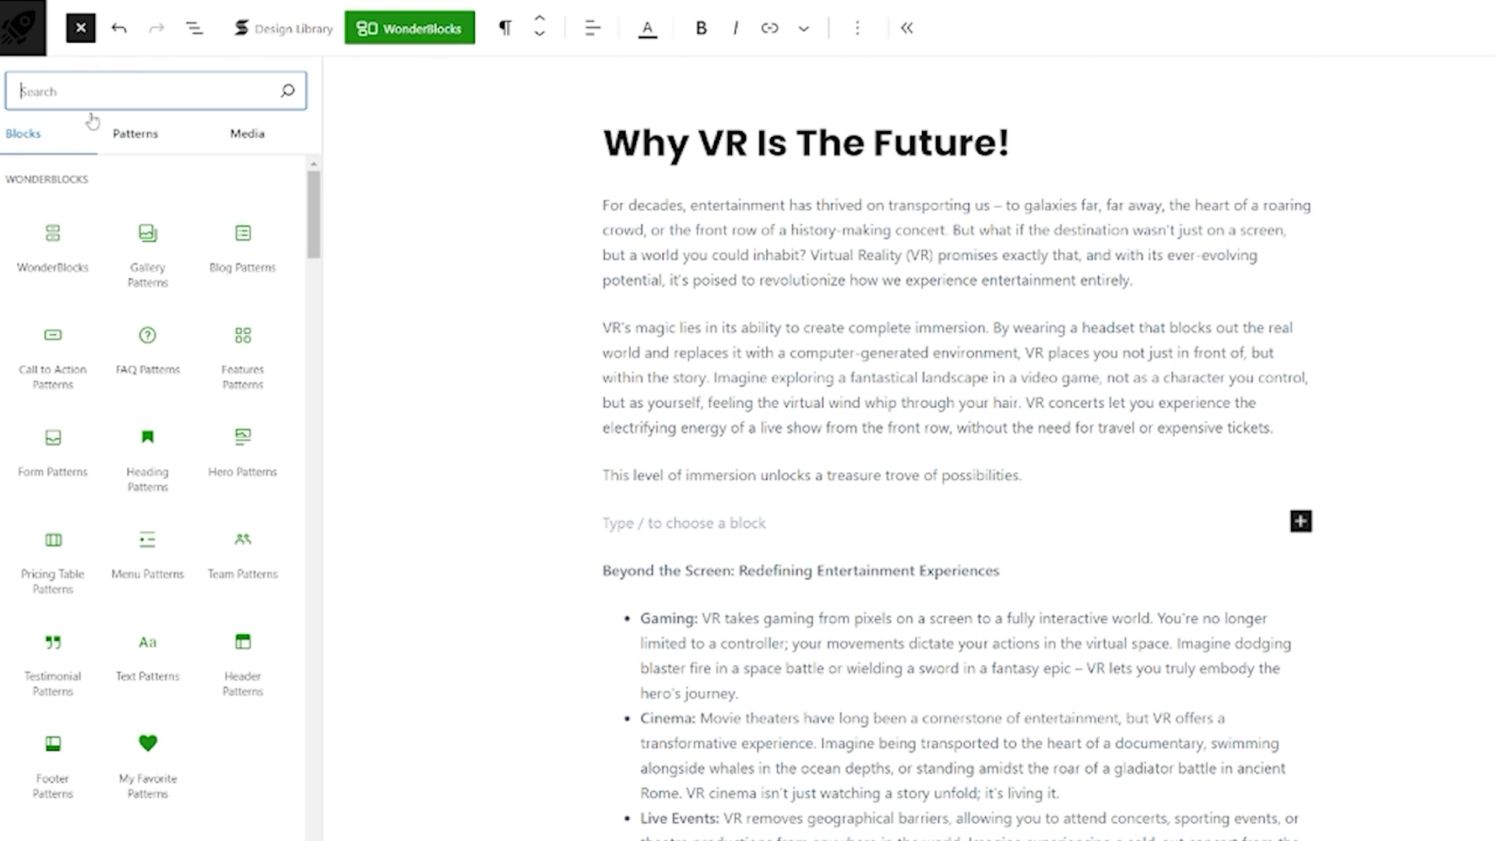
pyautogui.write('gall')
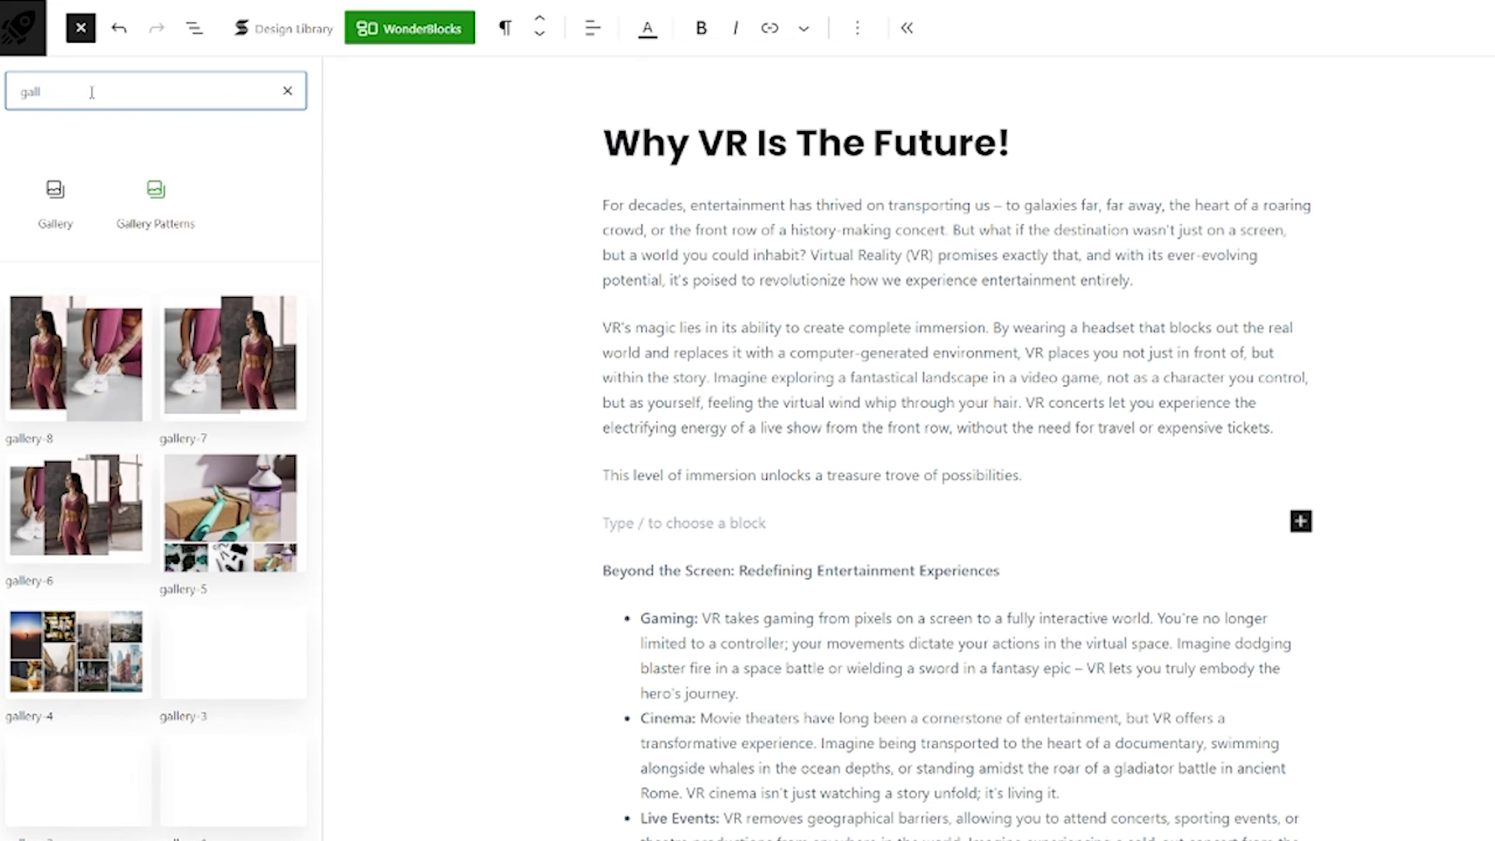
pyautogui.click(52, 197)
pyautogui.moveTo(51, 196); pyautogui.dragTo(1367, 506)
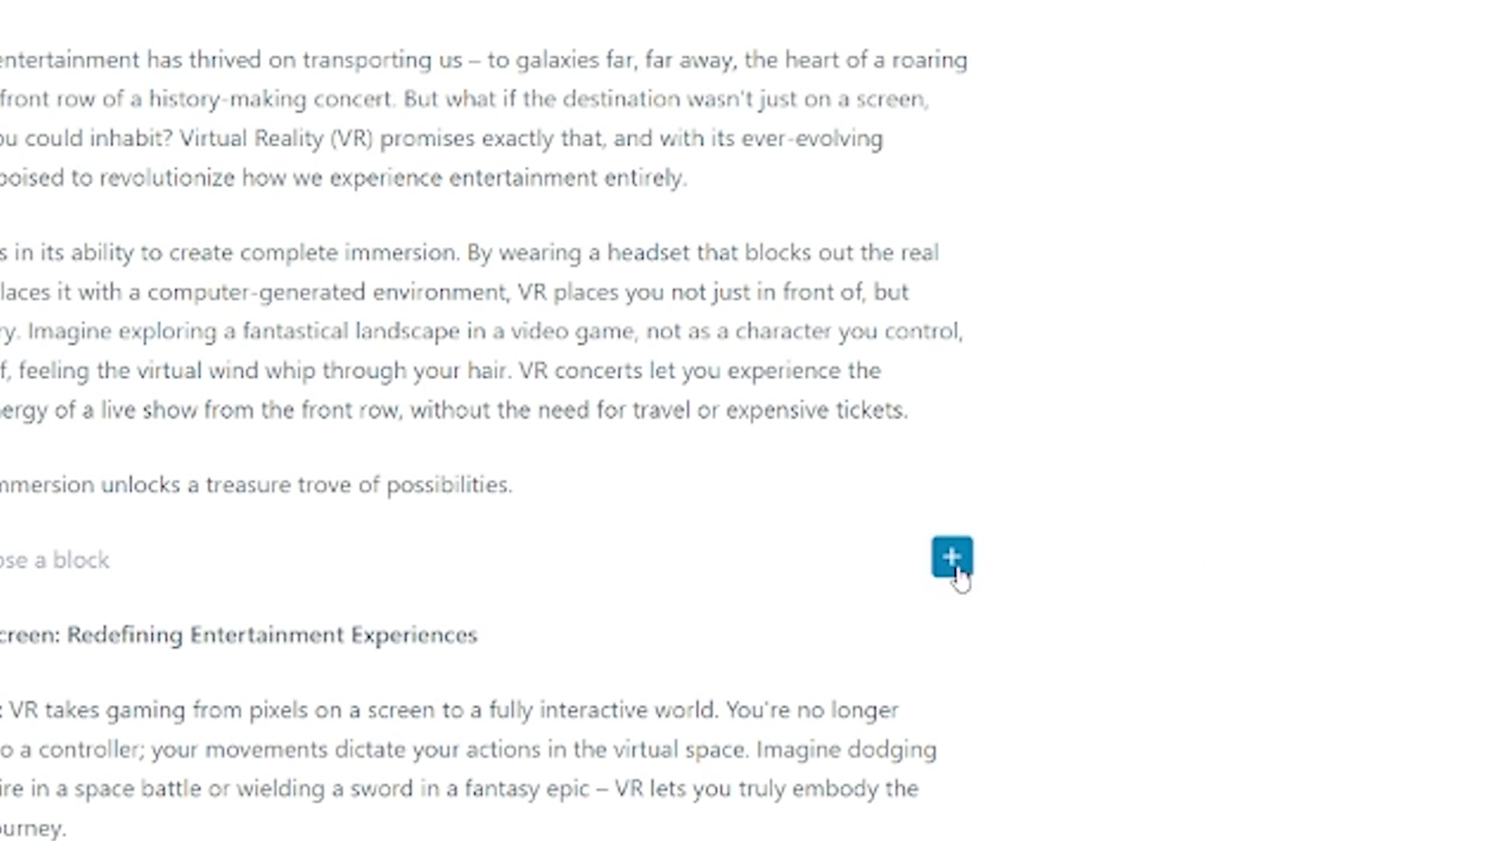
pyautogui.click(956, 568)
pyautogui.write('ga')
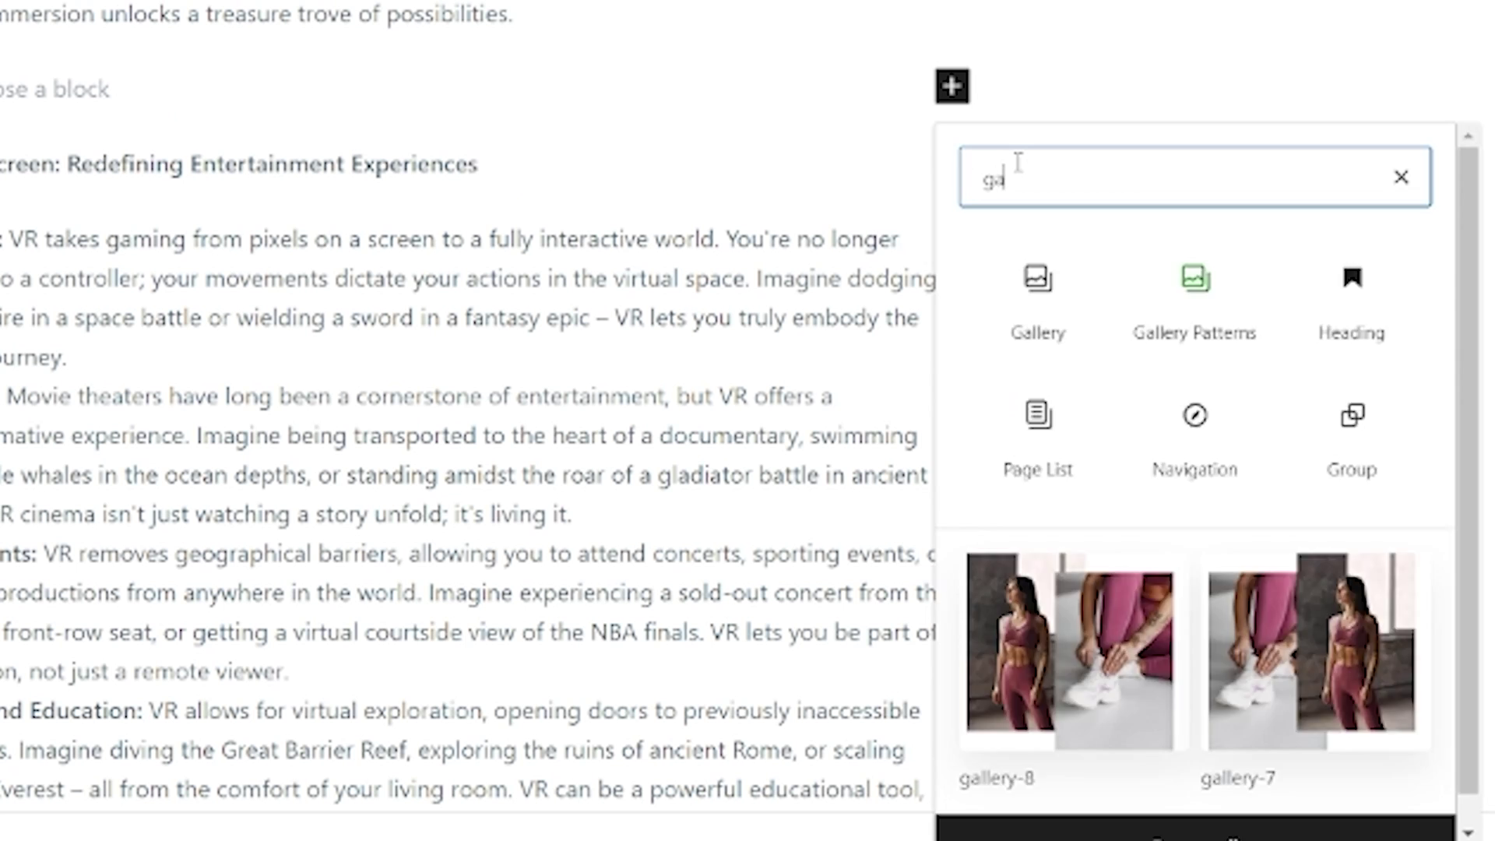
pyautogui.write('kk')
pyautogui.press('BackSpace')
pyautogui.press('BackSpace')
pyautogui.write('ll')
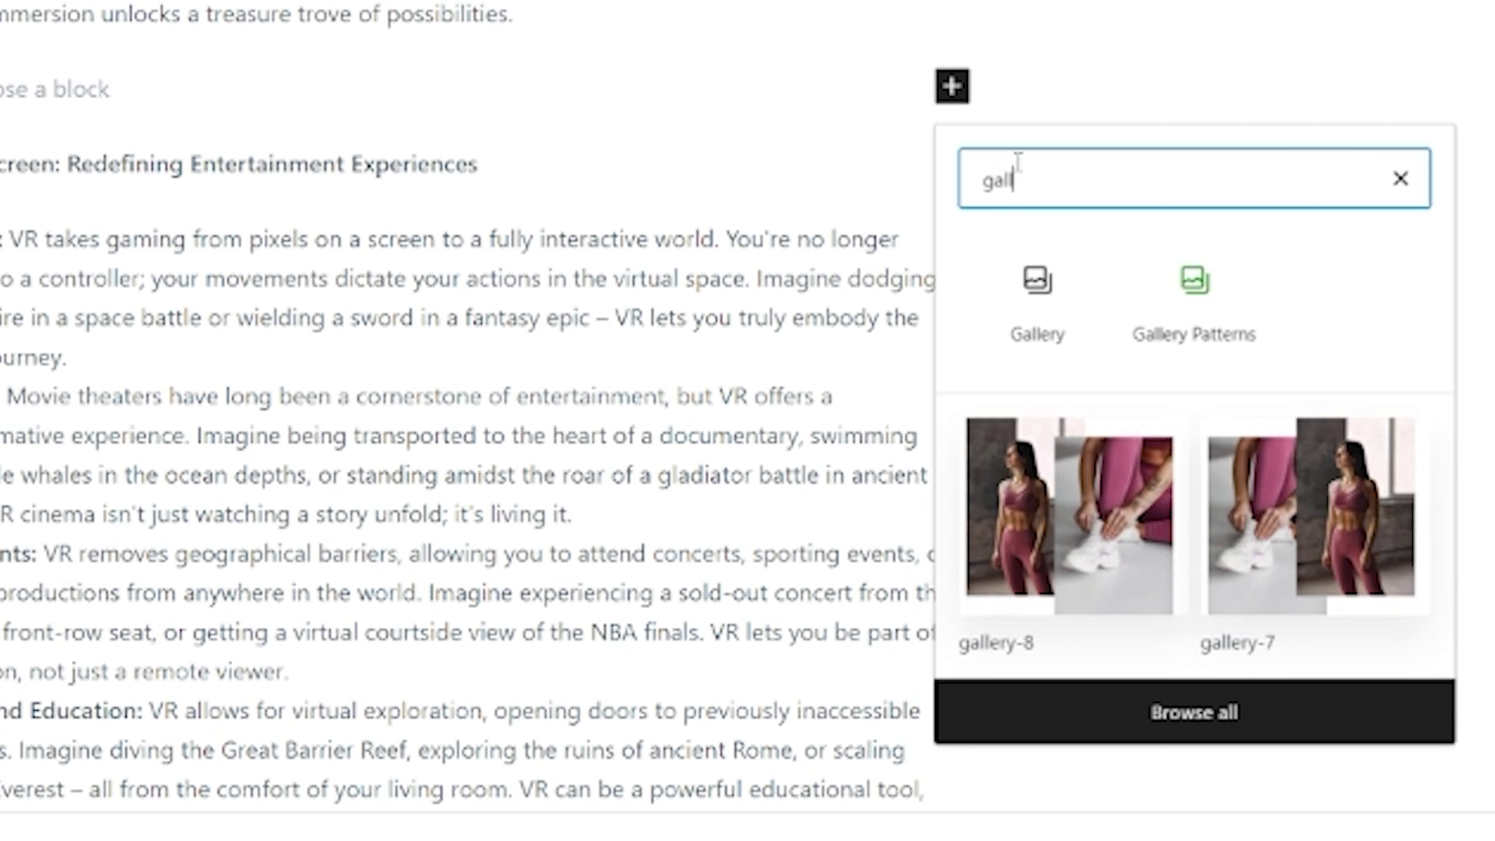
pyautogui.click(1036, 312)
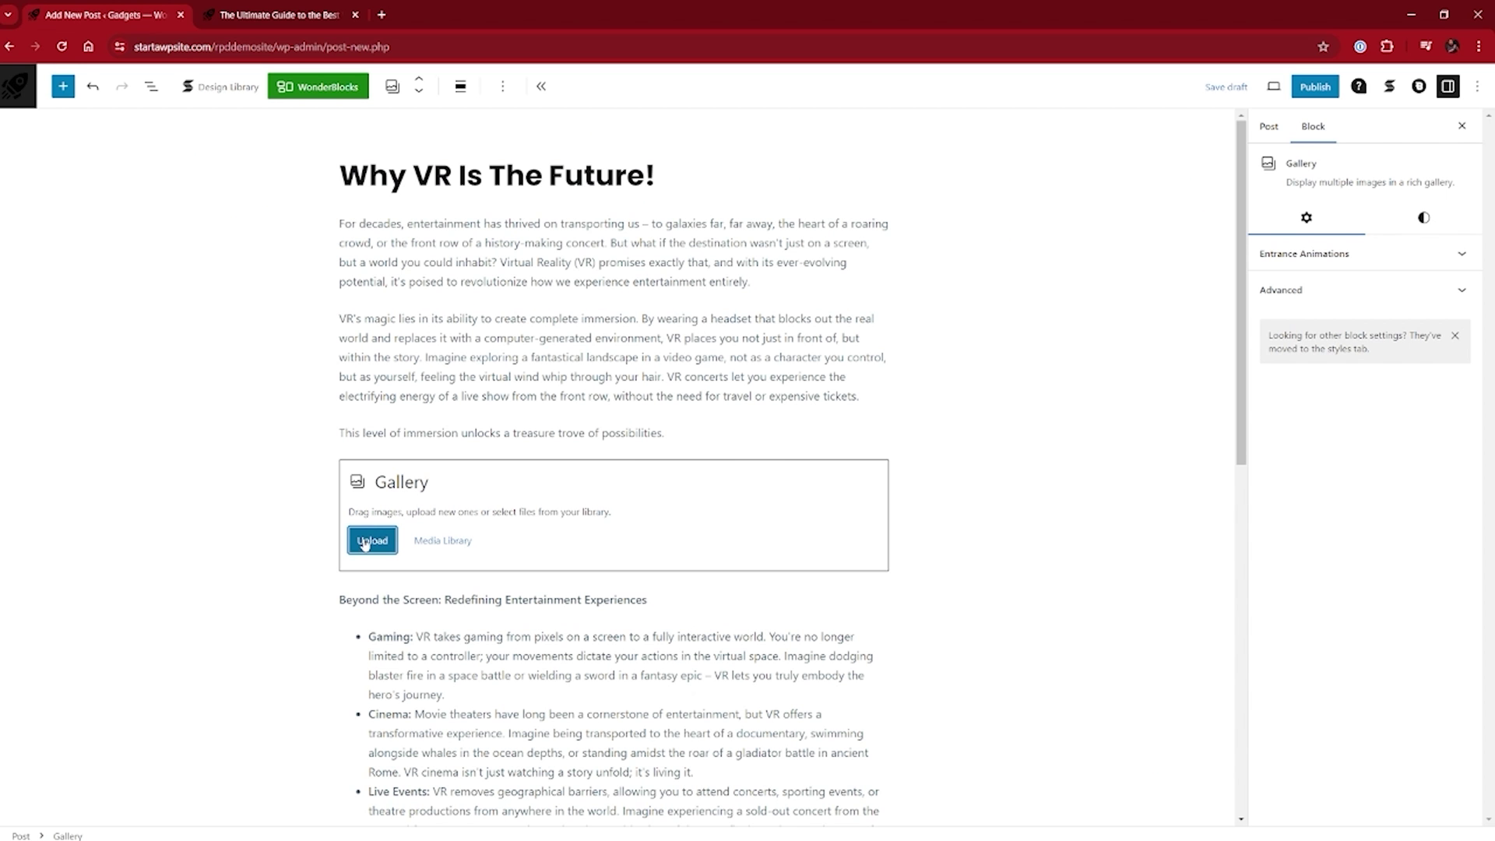
# - Upload VR images 13–16 from the VR folder into the Media Library
pyautogui.click(438, 540)
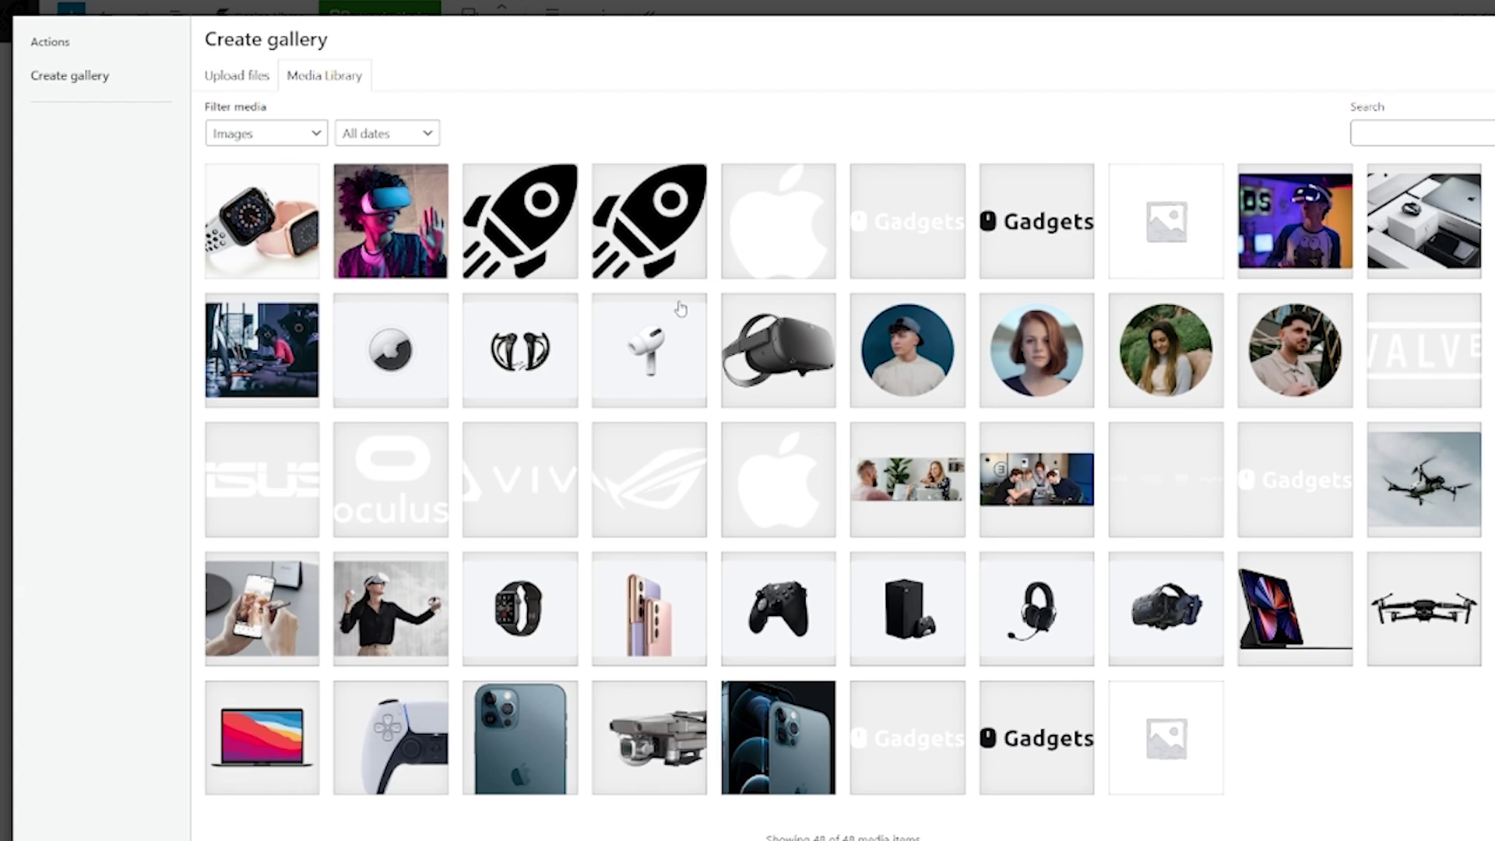
pyautogui.click(237, 76)
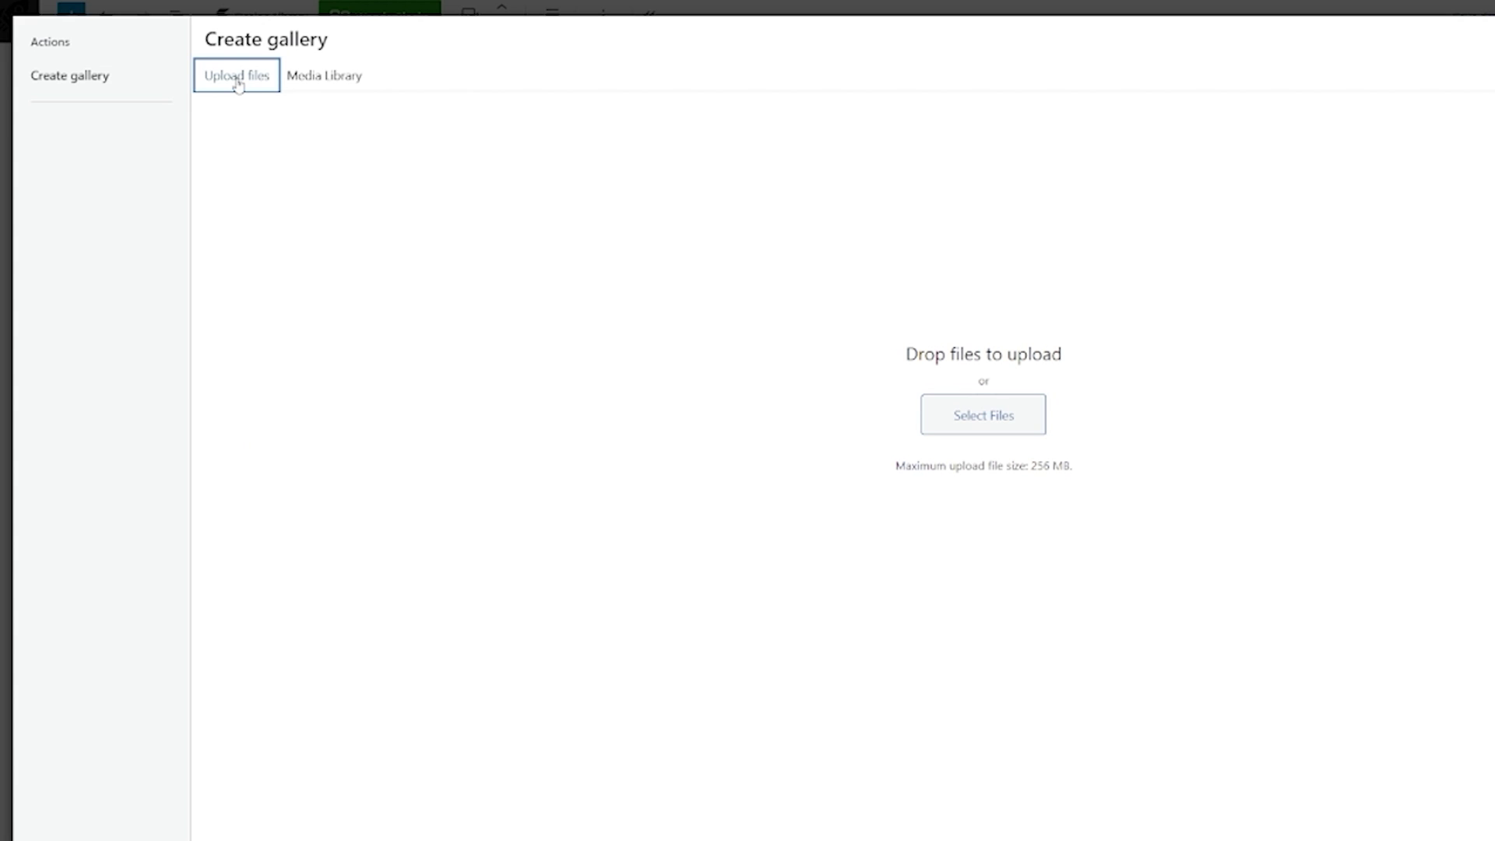
pyautogui.click(944, 421)
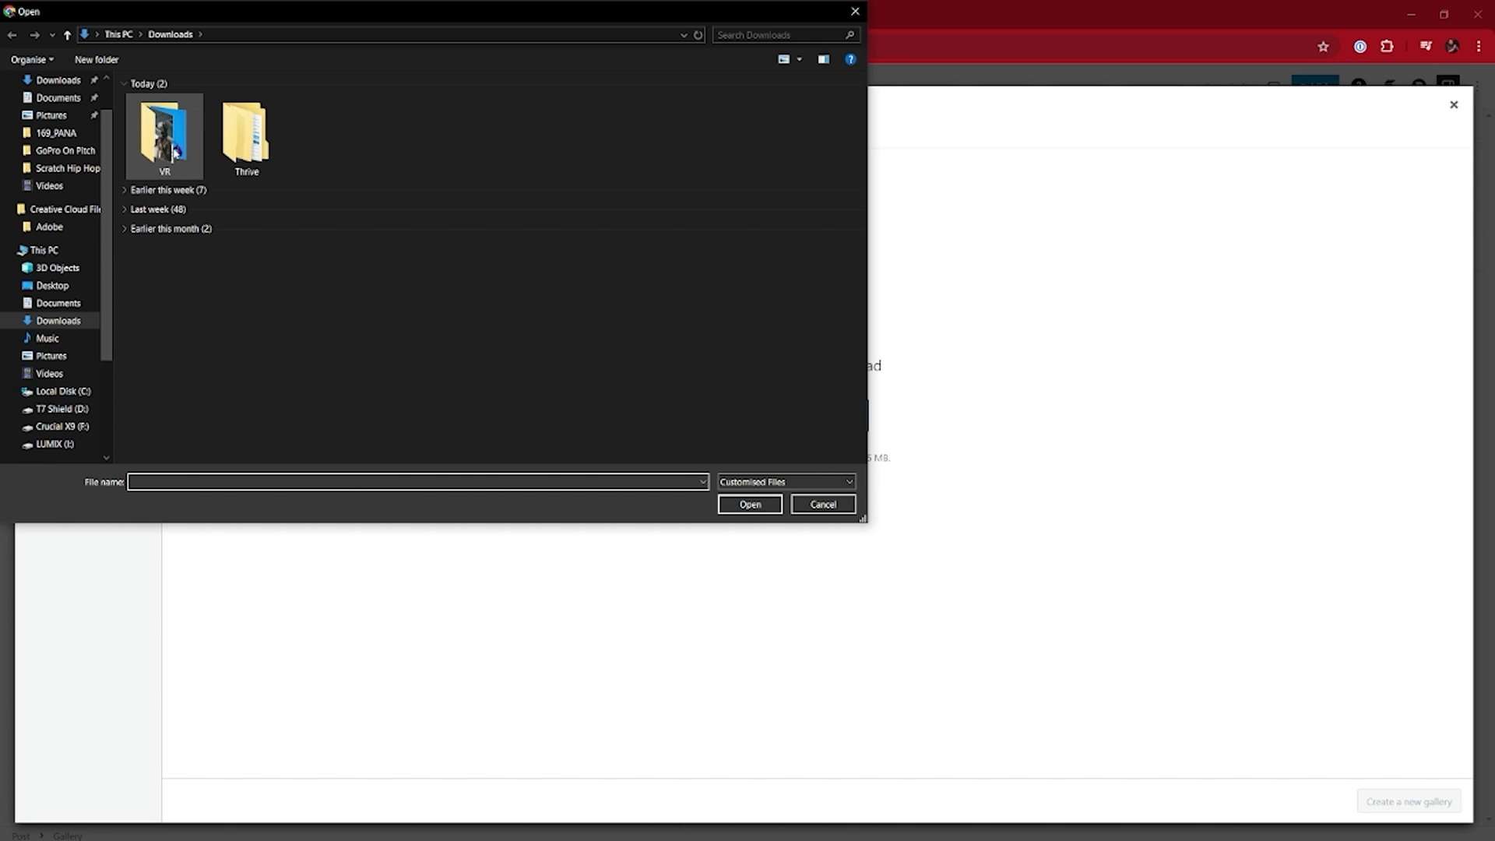
pyautogui.doubleClick(173, 151)
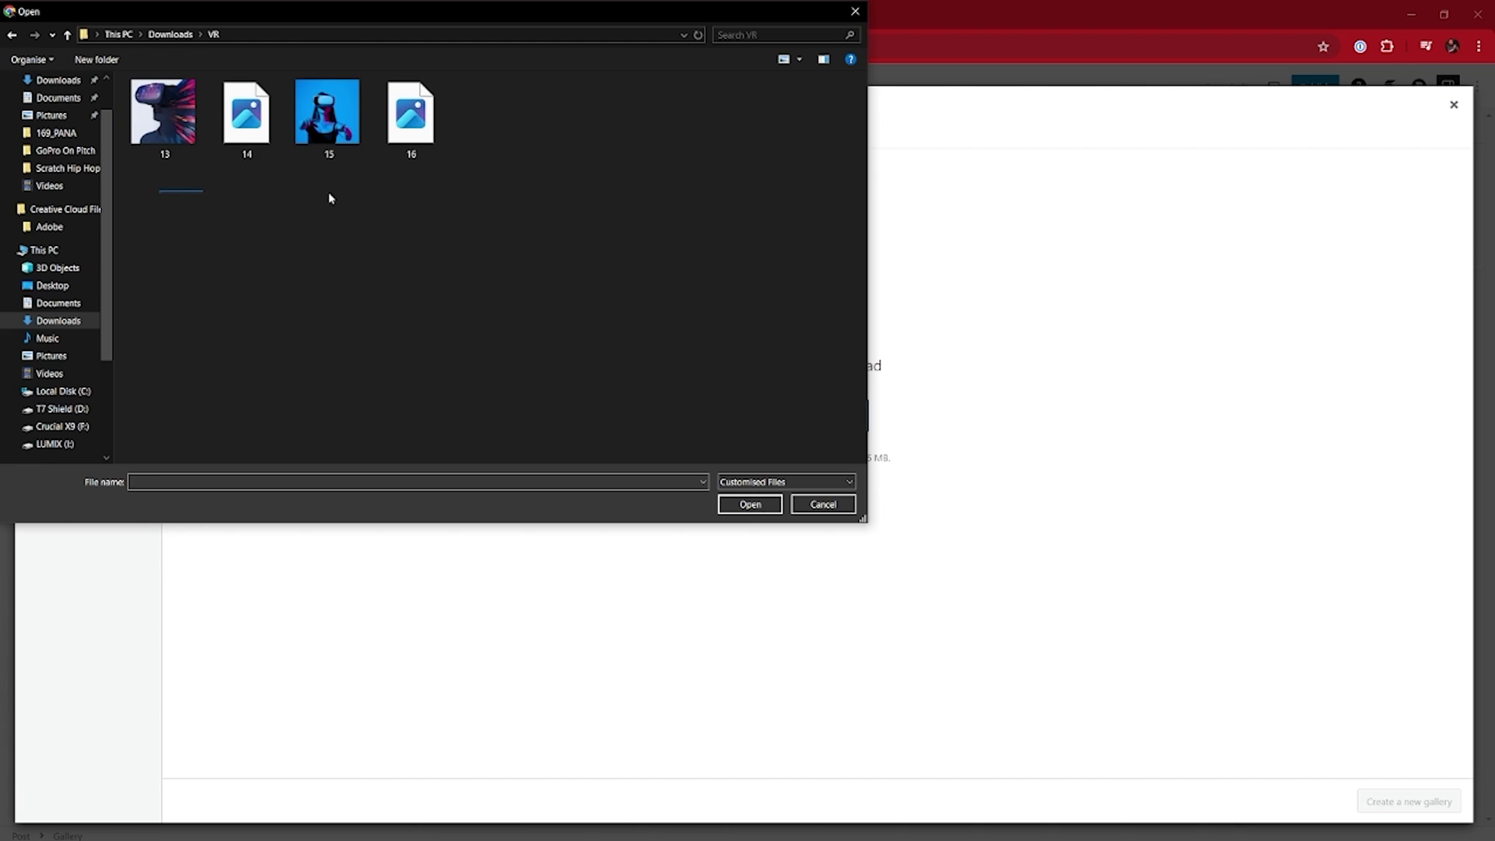
pyautogui.moveTo(329, 199); pyautogui.dragTo(517, 95)
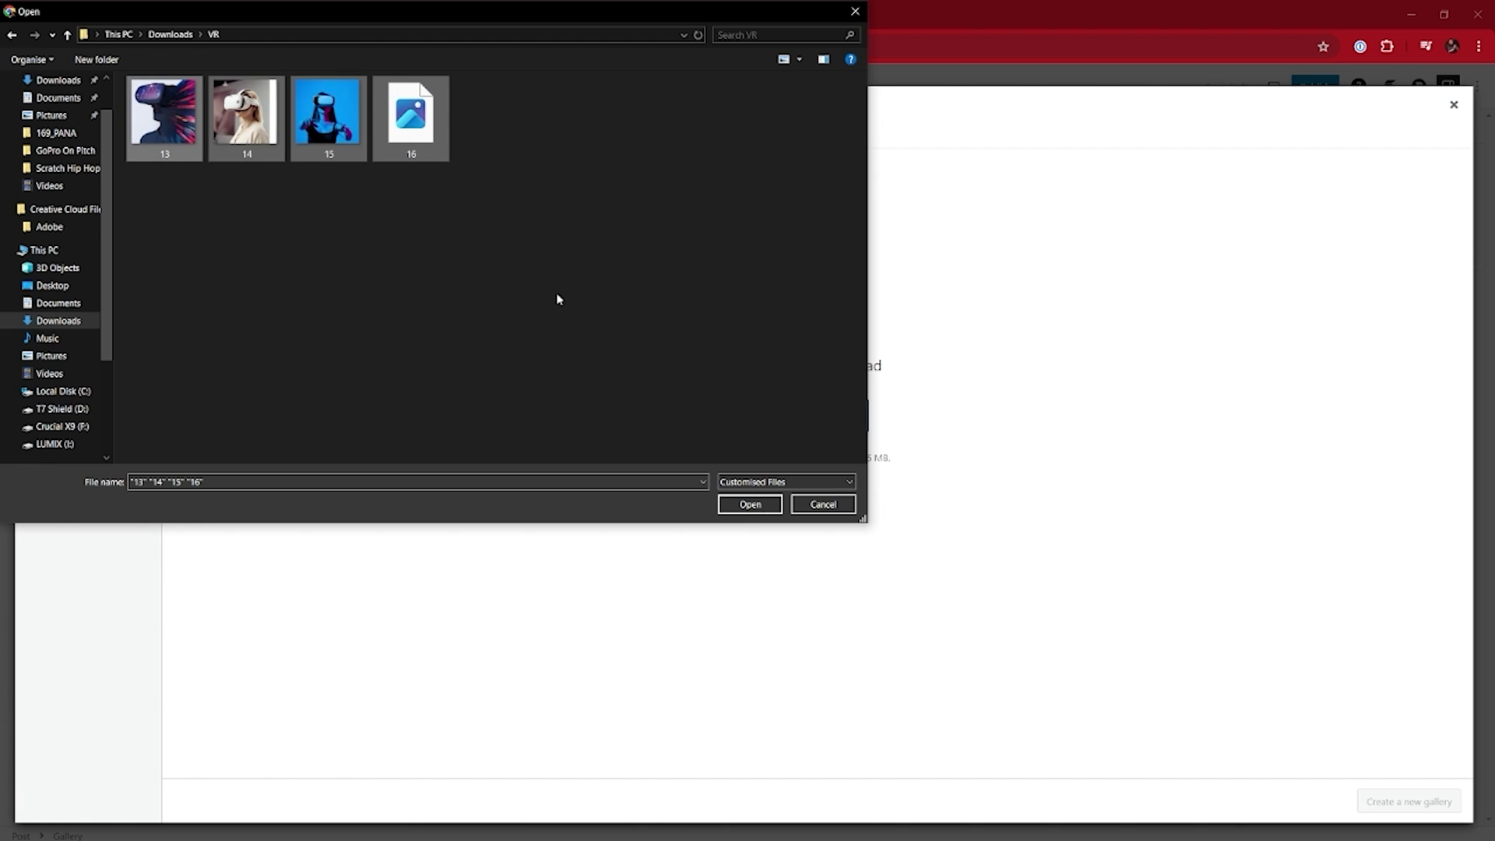
pyautogui.click(750, 505)
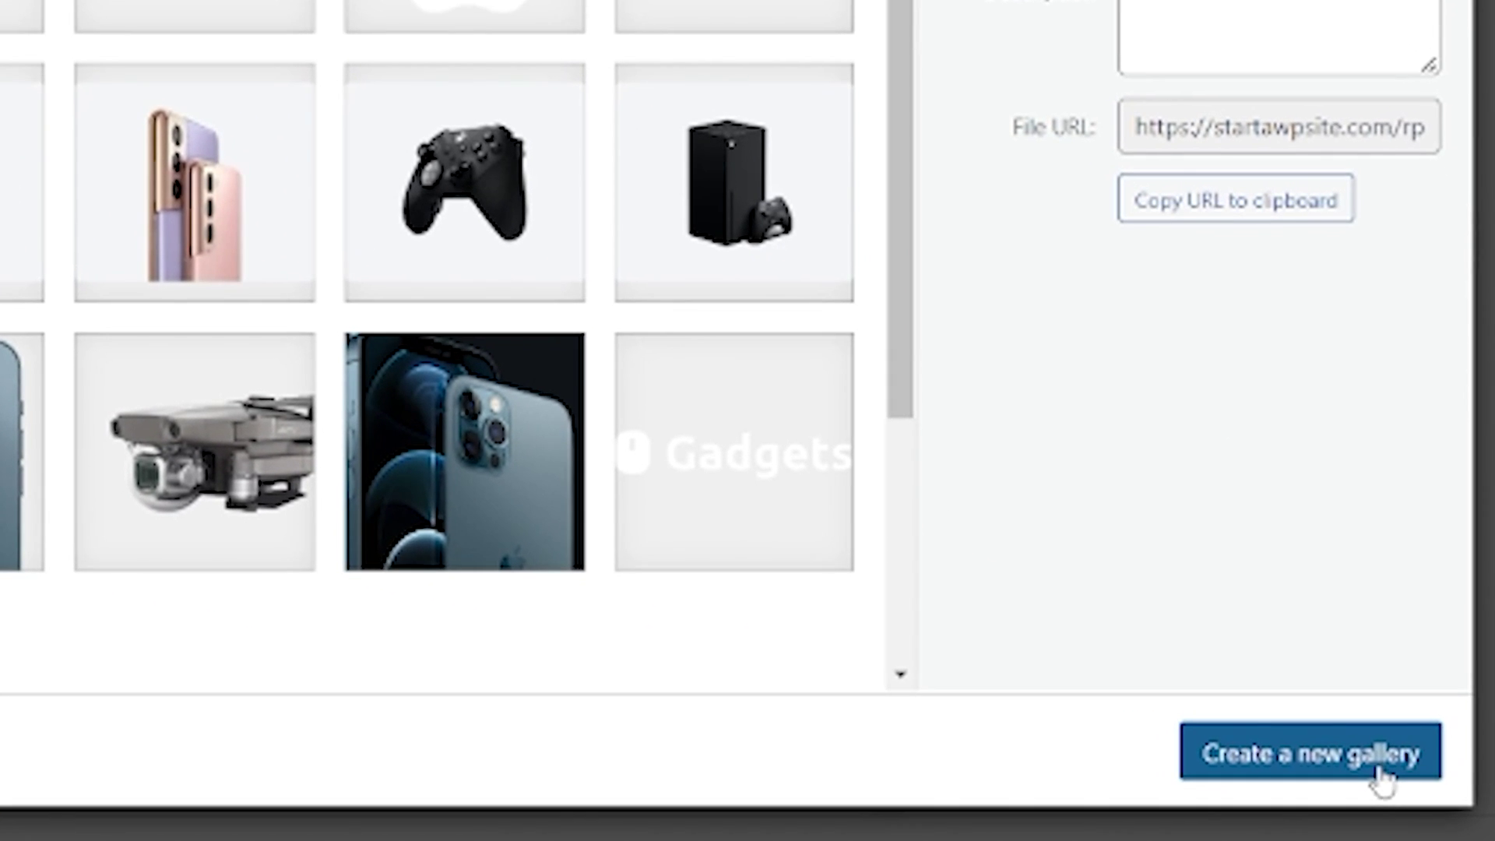
# - Make a gallery ordered: red-streak headset, blue woman, brown-jacket man, blonde woman
pyautogui.click(1381, 778)
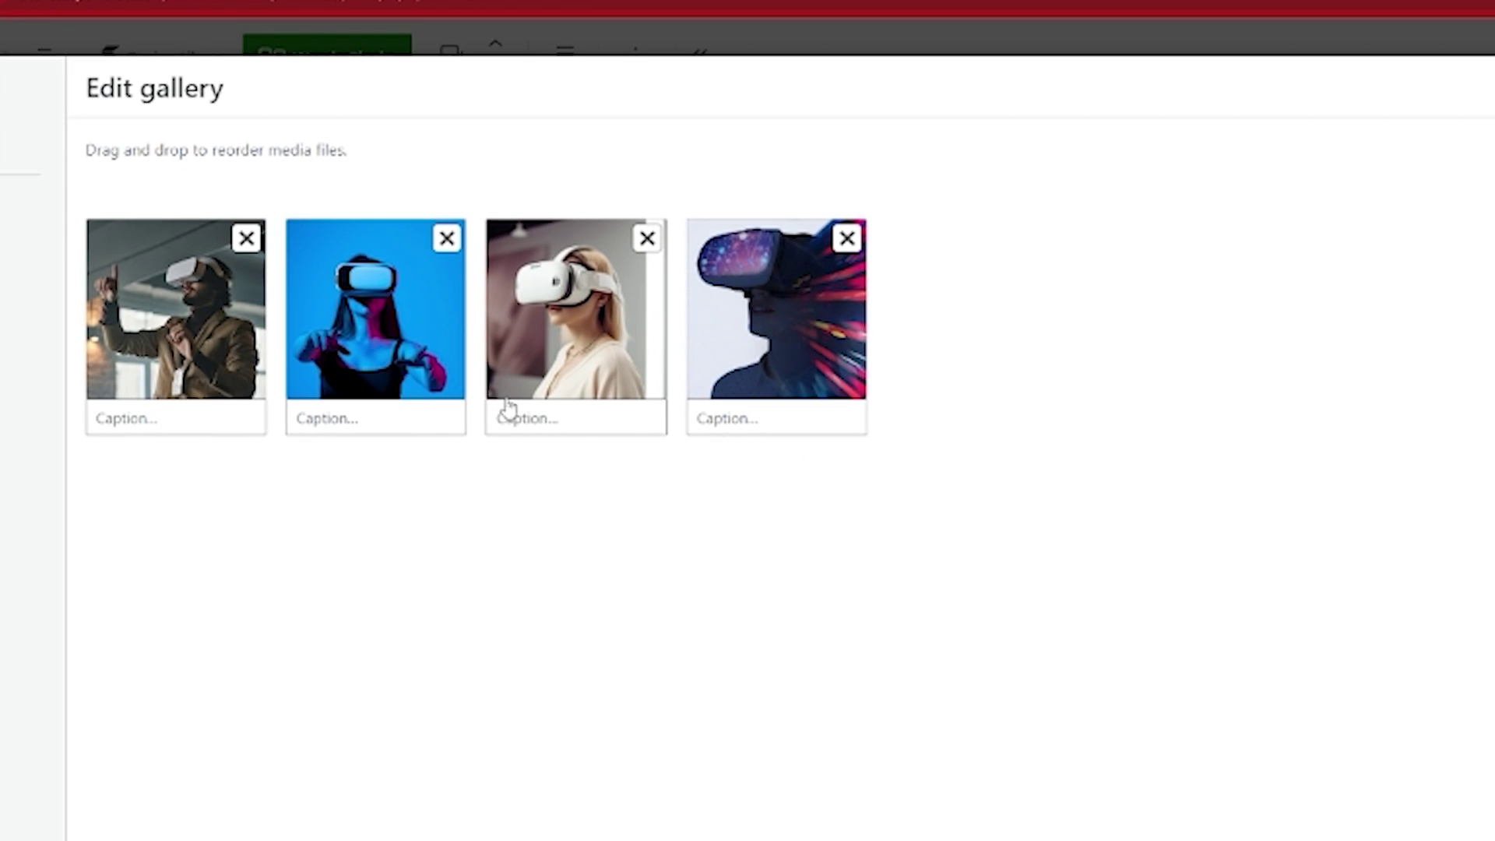
pyautogui.moveTo(794, 374)
pyautogui.mouseDown()
pyautogui.moveTo(151, 374)
pyautogui.moveTo(286, 438)
pyautogui.mouseUp()
pyautogui.moveTo(377, 381); pyautogui.dragTo(782, 370)
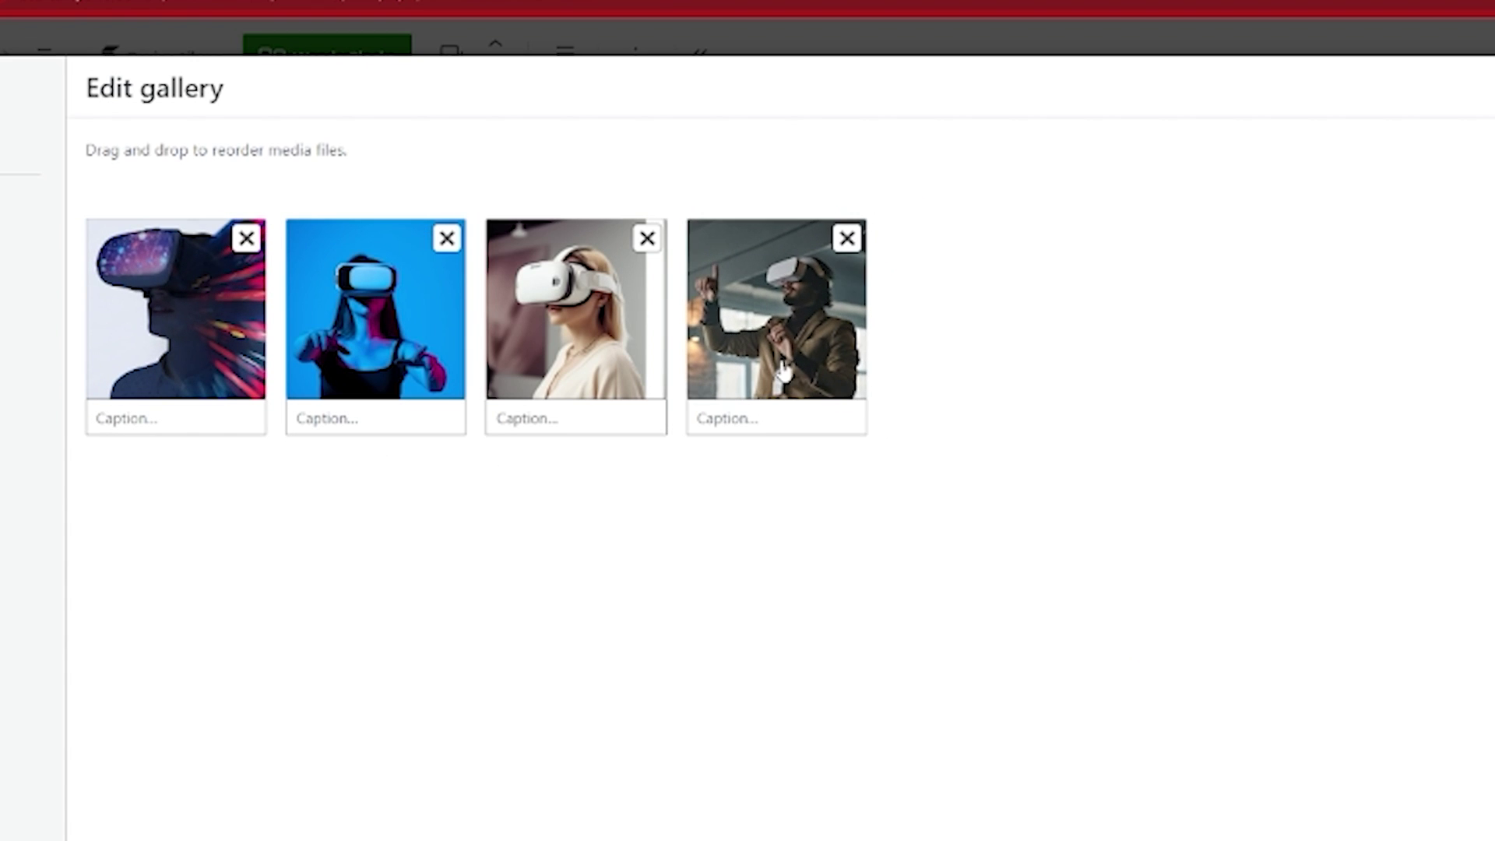
pyautogui.moveTo(592, 366); pyautogui.dragTo(778, 374)
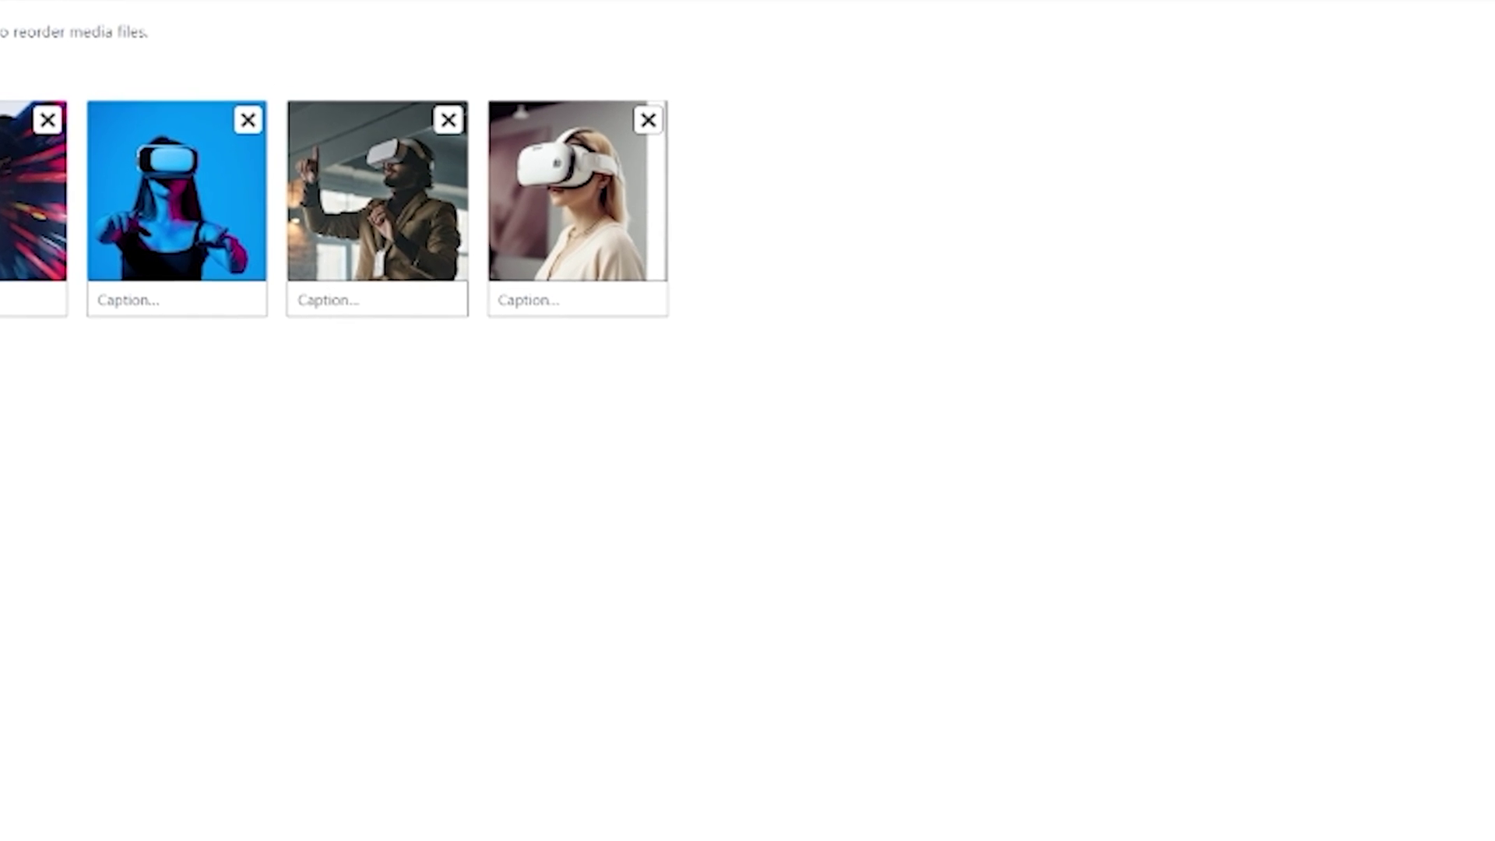
# - Insert the VR gallery into the post and review it
pyautogui.click(1394, 793)
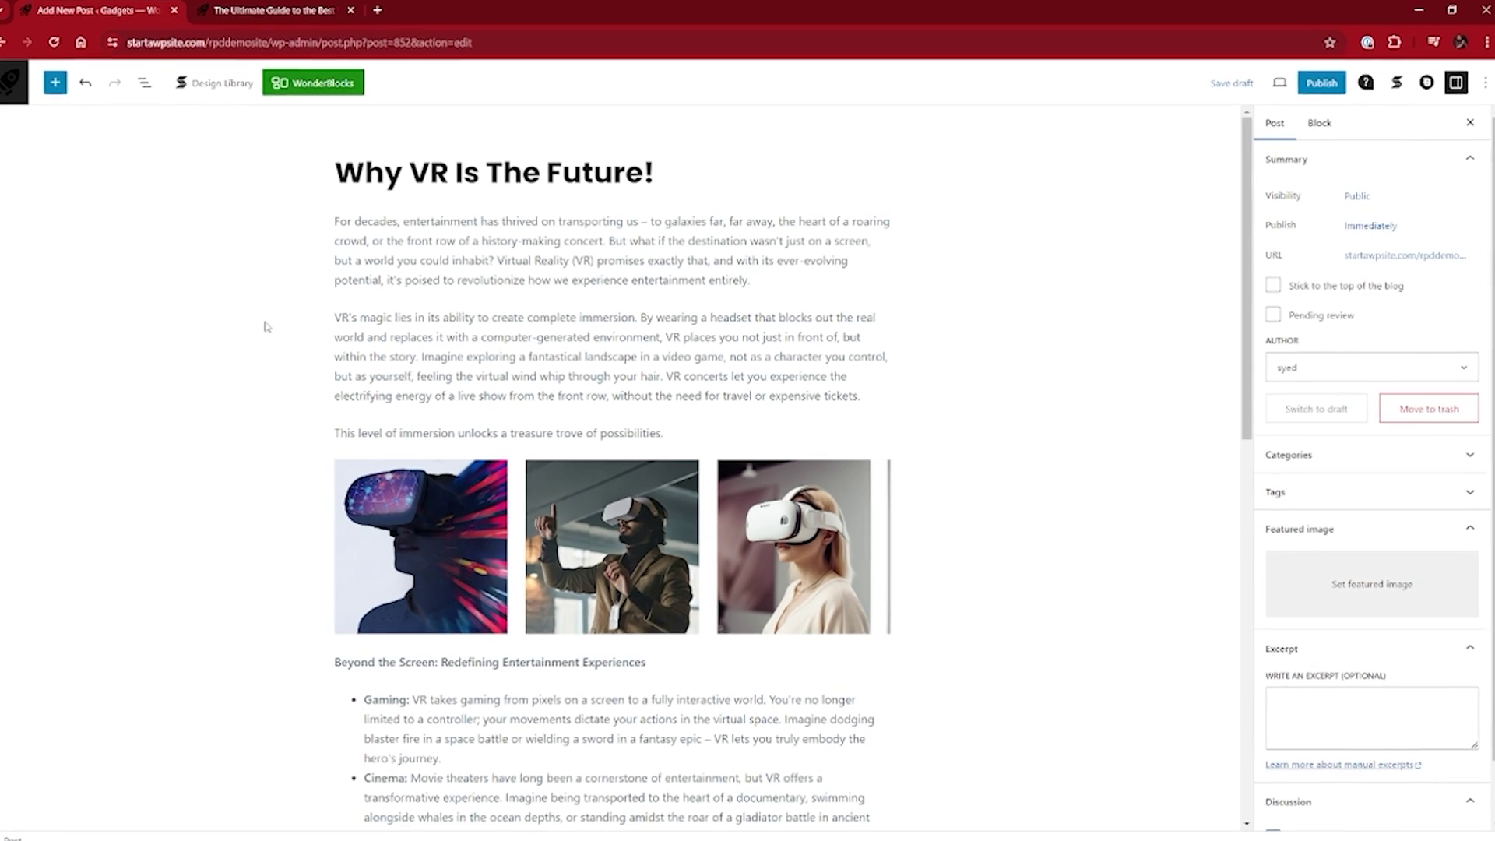
pyautogui.scroll(-3, 233, 337)
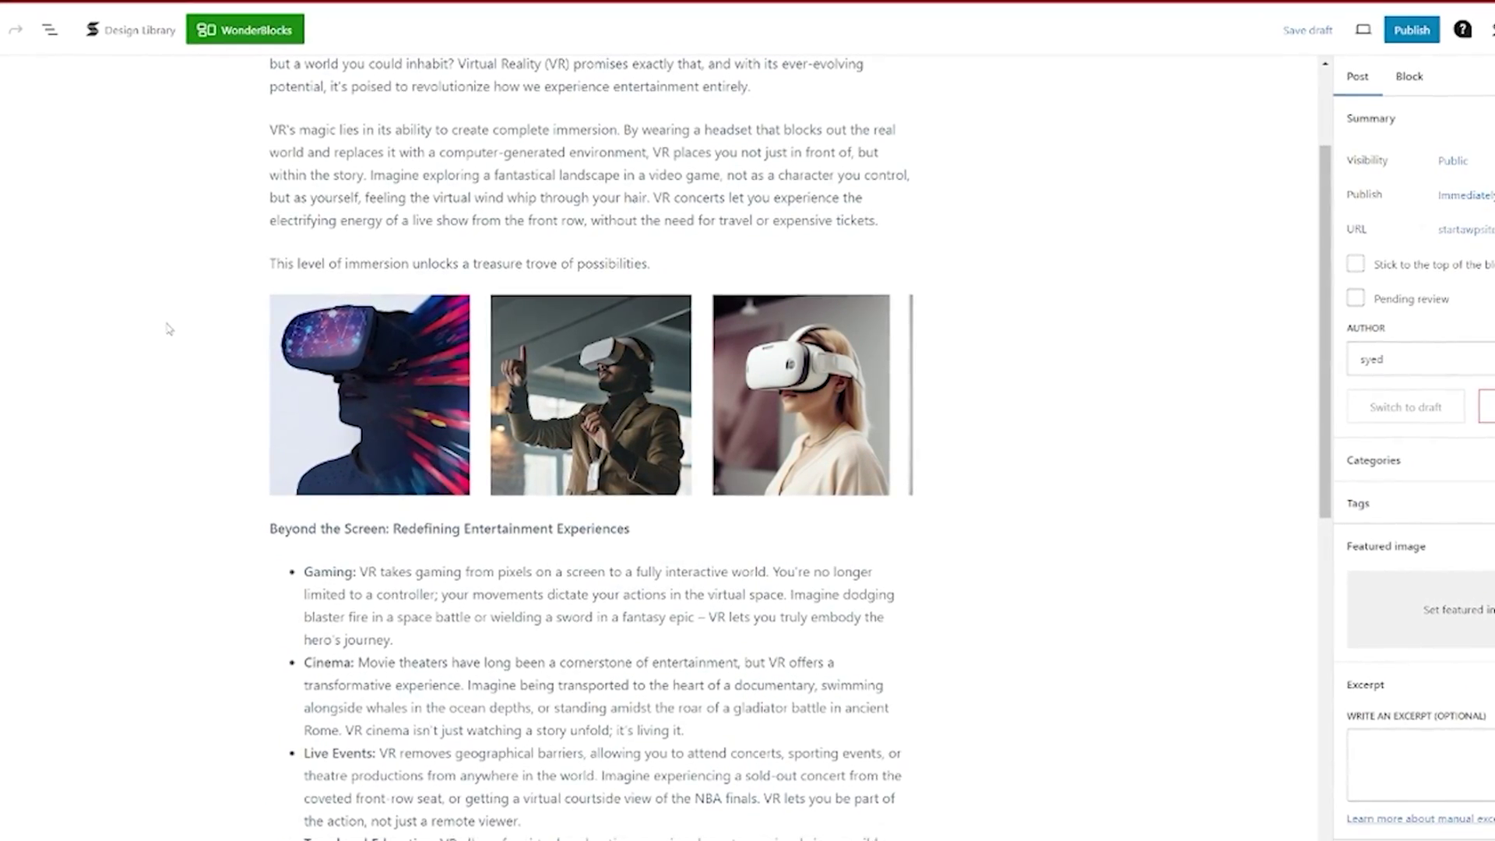
pyautogui.scroll(3, 166, 327)
pyautogui.scroll(-5, 149, 324)
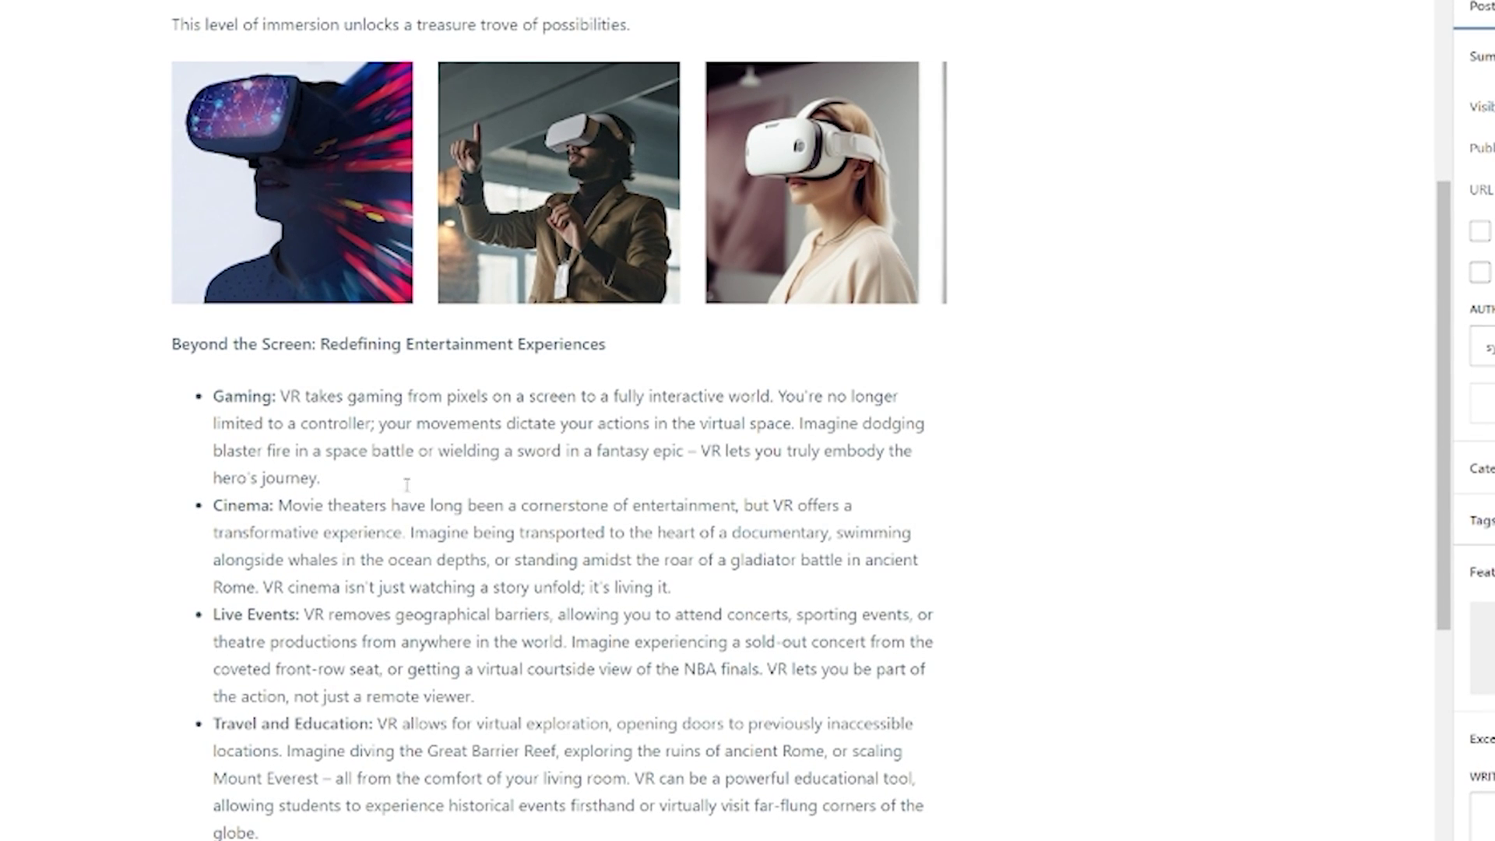
pyautogui.scroll(-7, 401, 498)
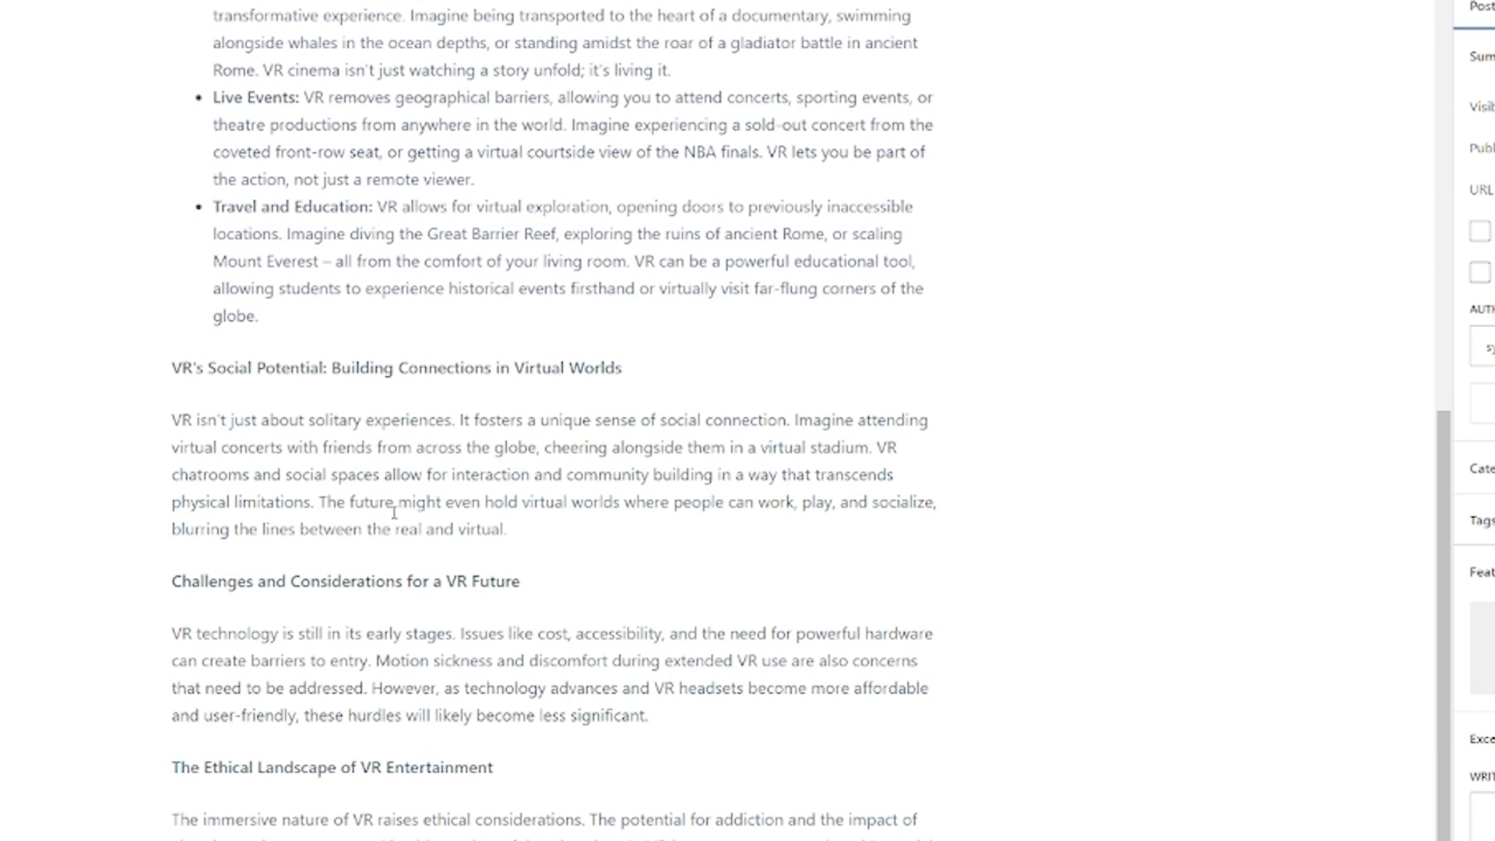
# - Paste the video link into a new block after the Social Potential paragraph, then remove it
pyautogui.click(527, 533)
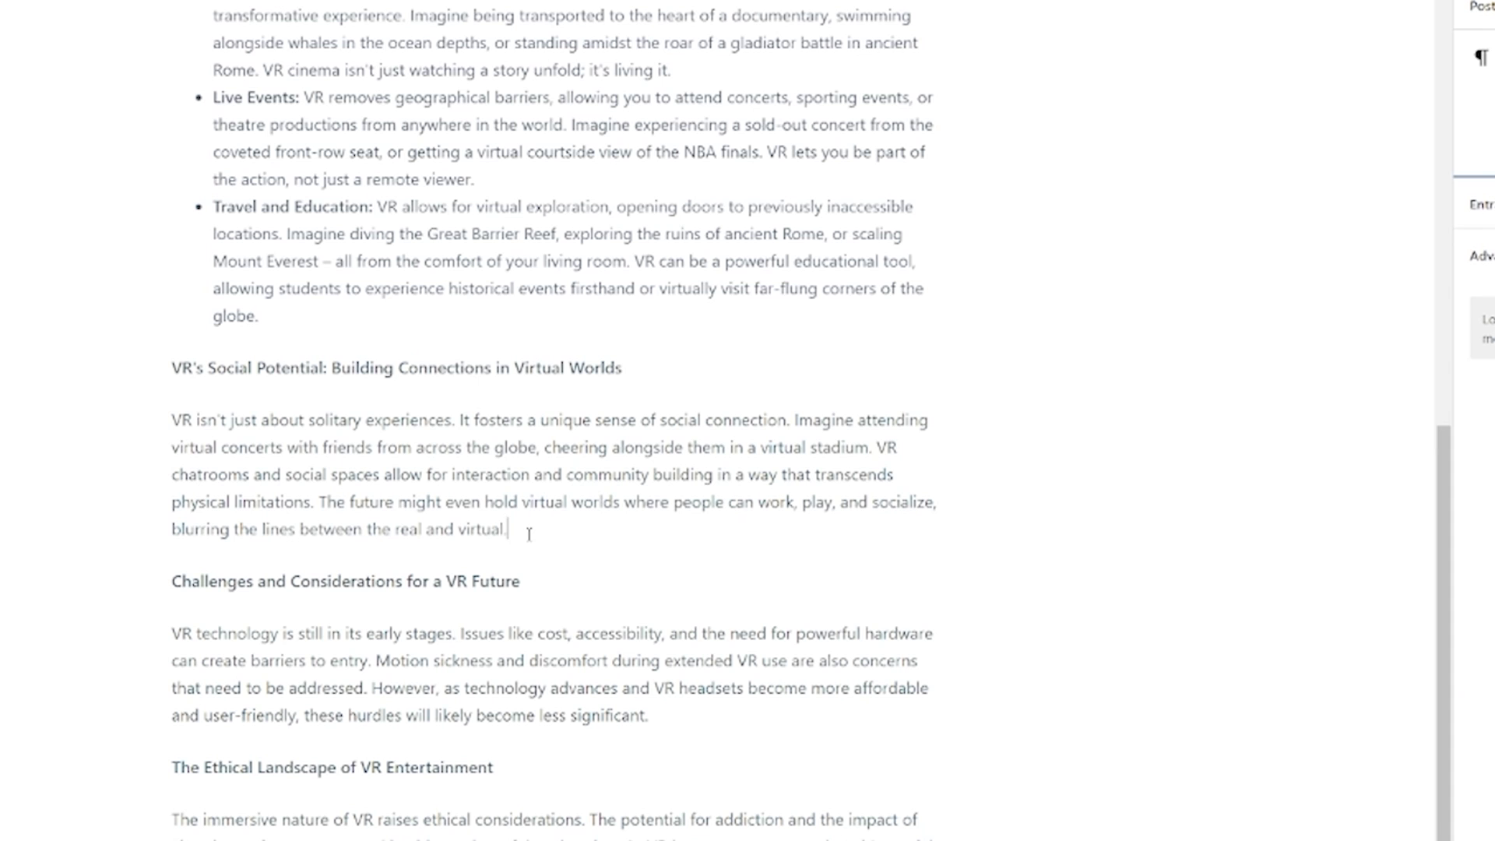
pyautogui.press('Return')
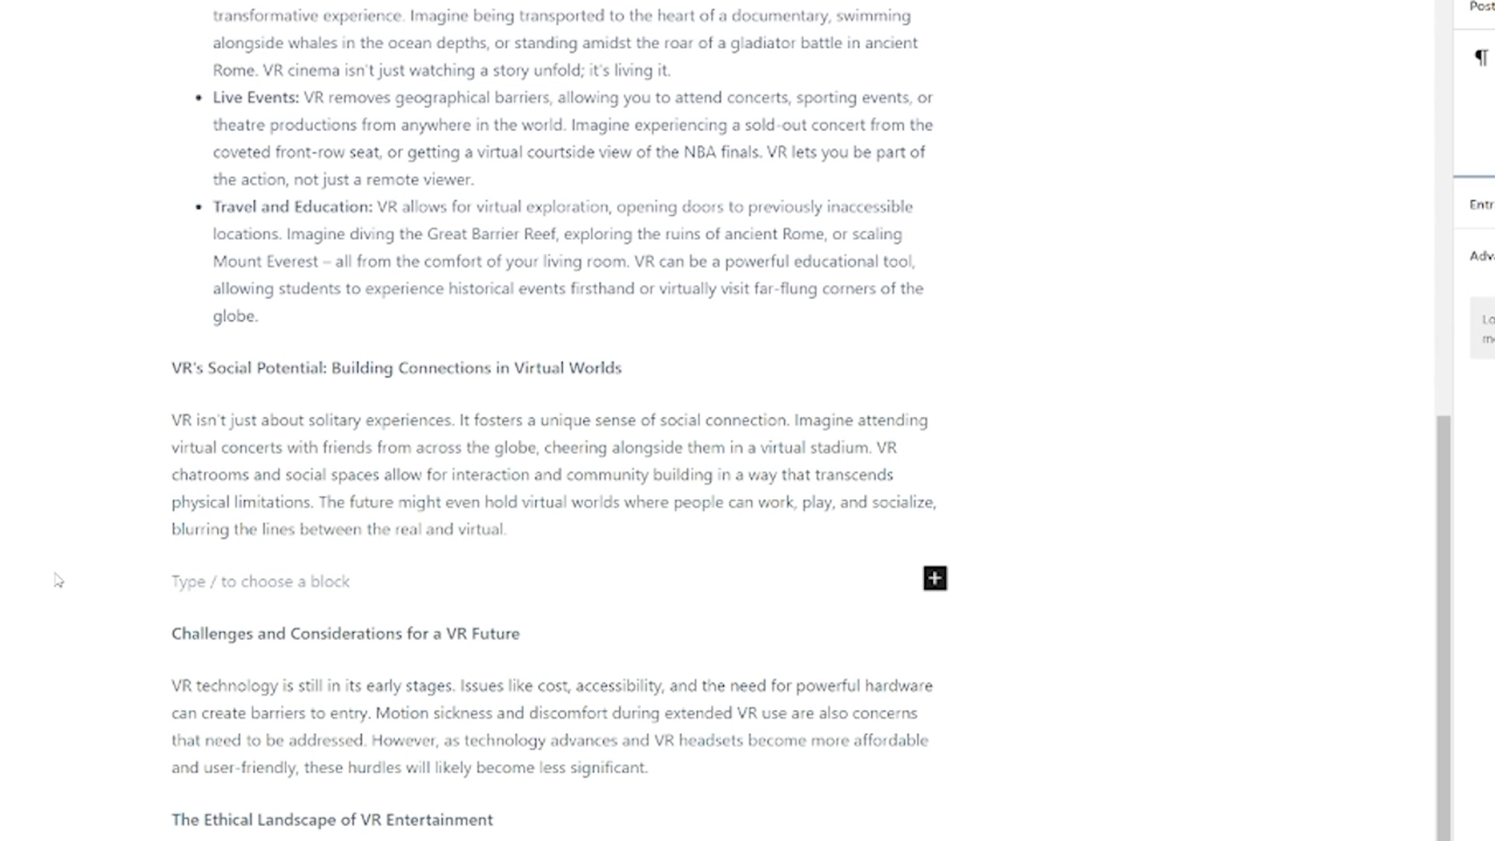
pyautogui.hotkey('ctrl', 'v')
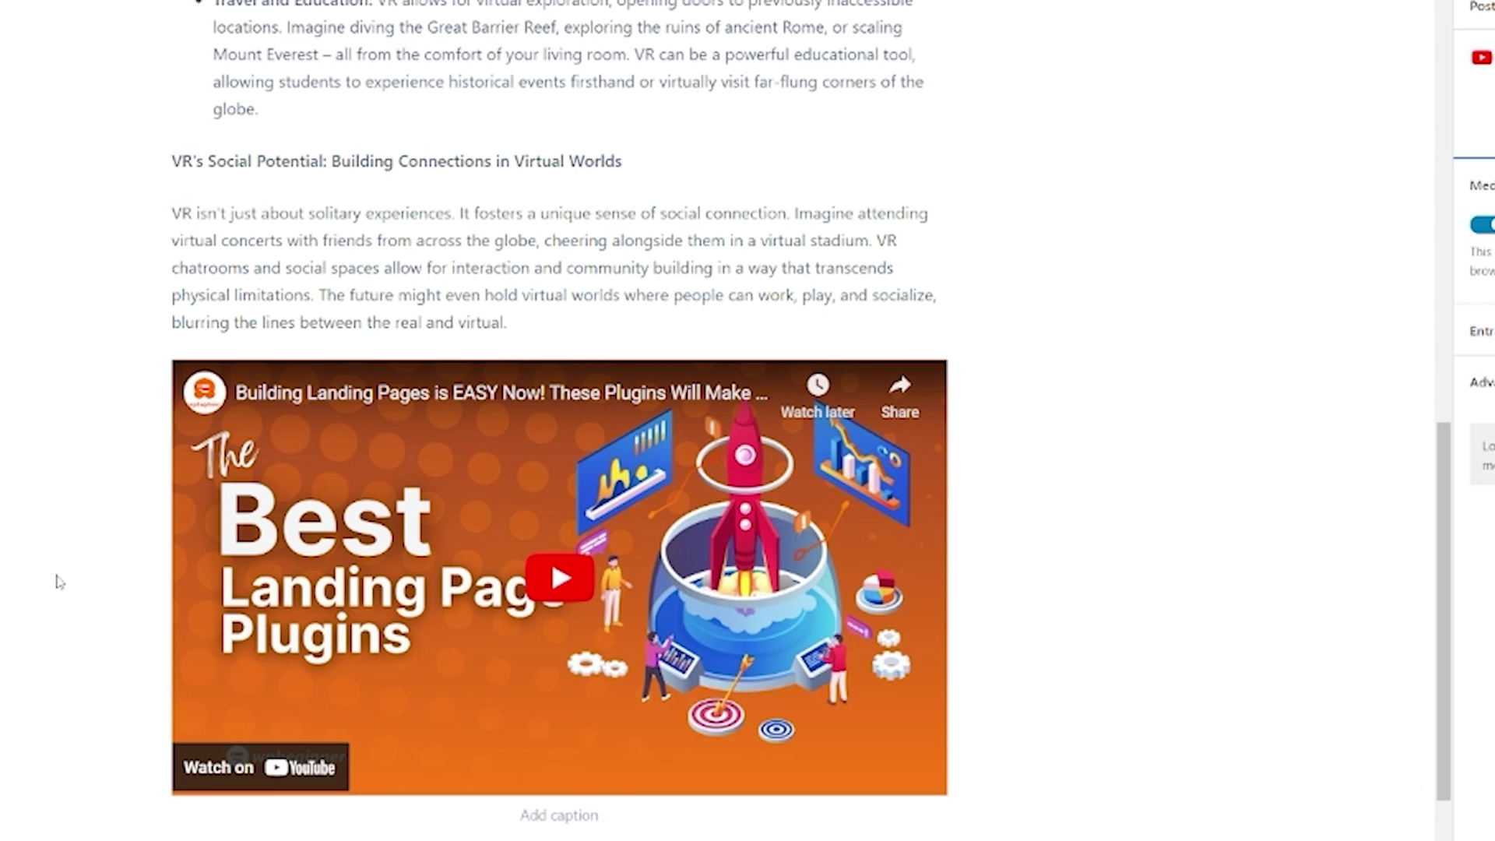
pyautogui.click(638, 722)
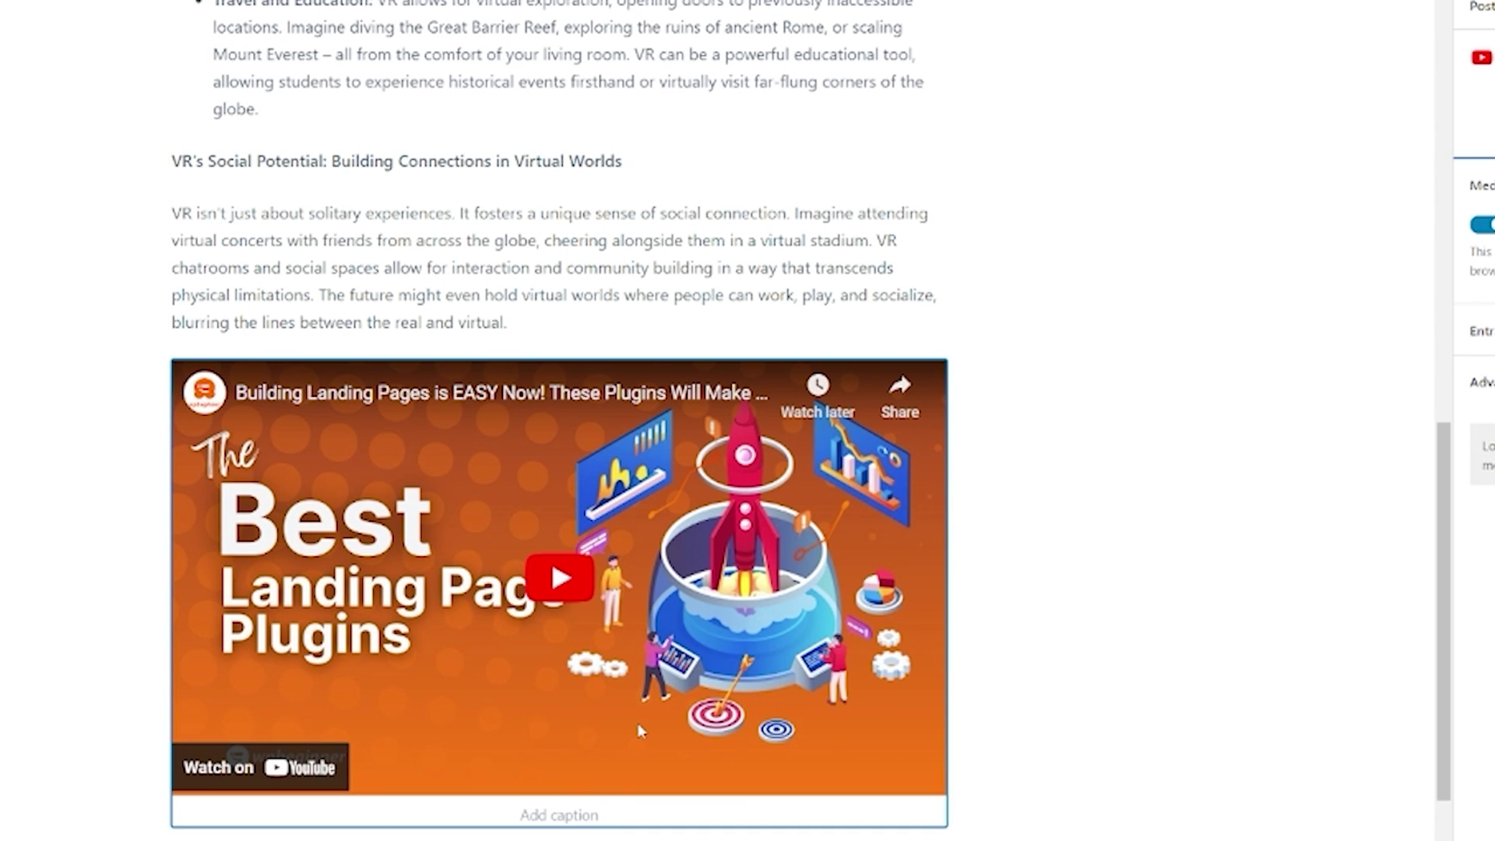
pyautogui.press('BackSpace')
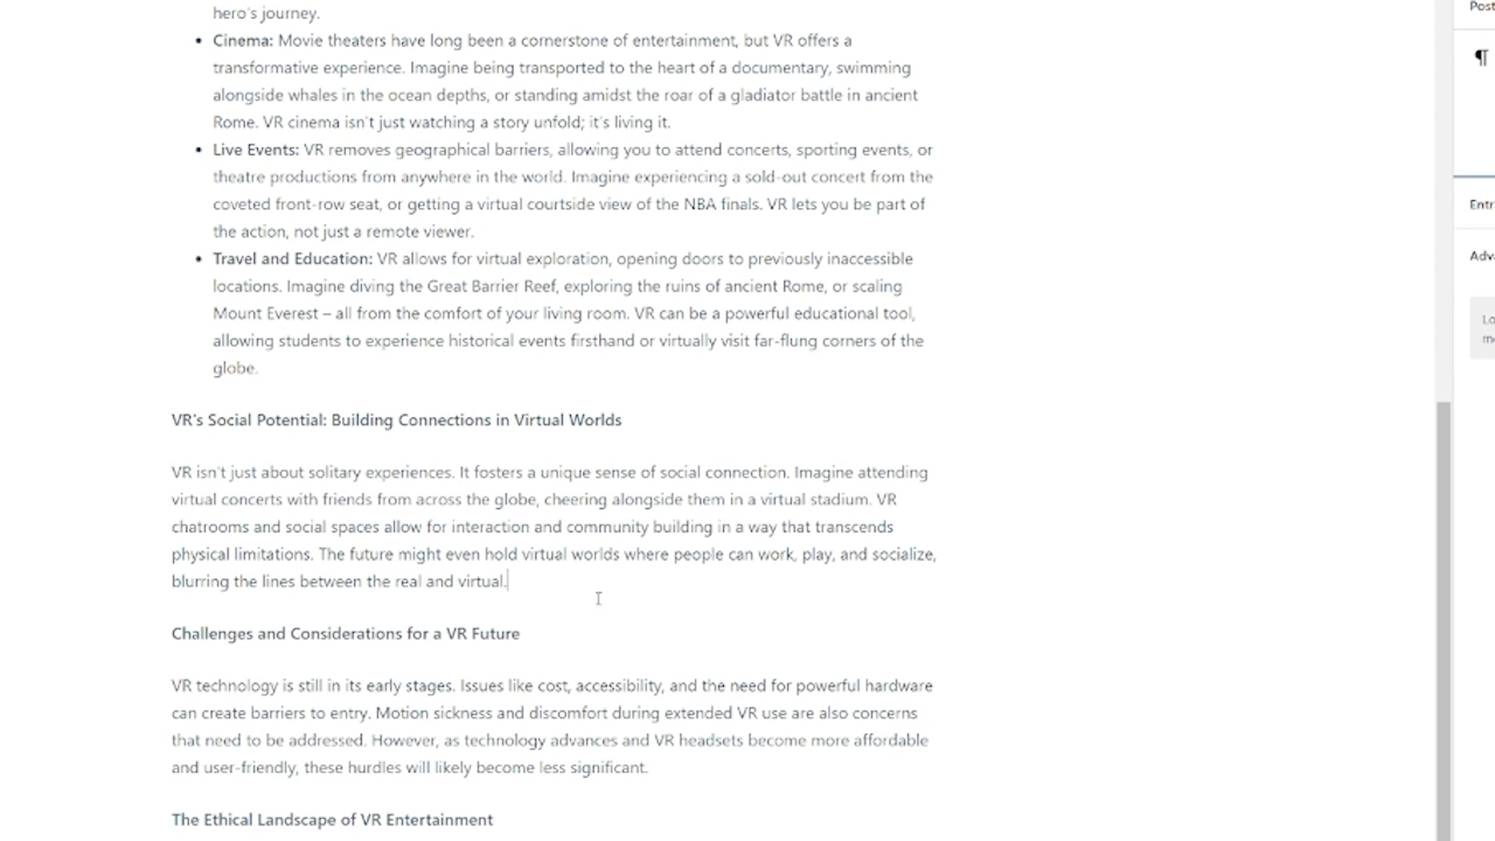
# - Embed the landing page plugins video with a YouTube block above the Challenges heading
pyautogui.press('Return')
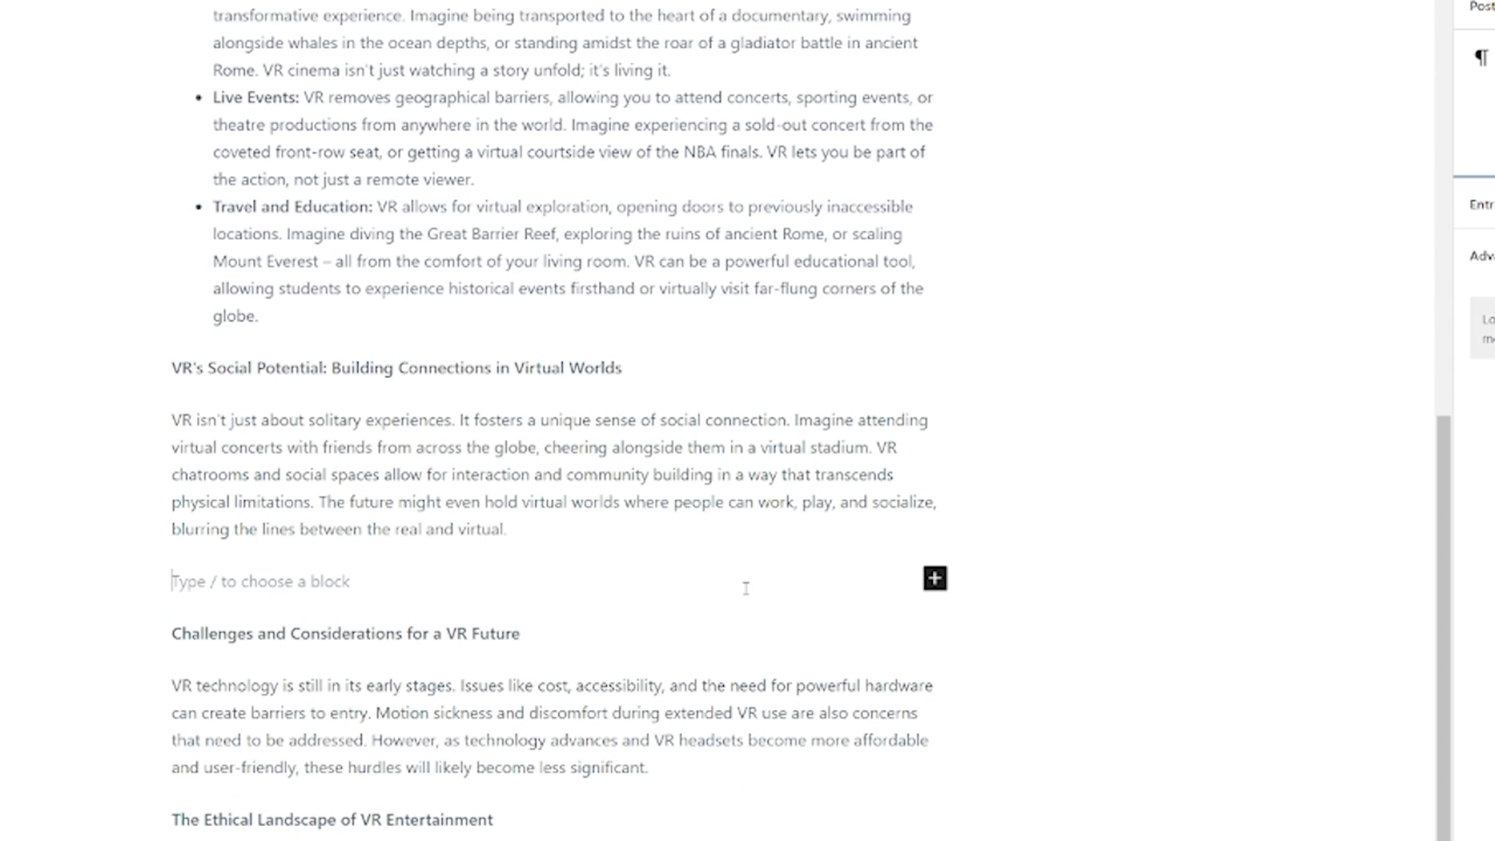
pyautogui.click(932, 590)
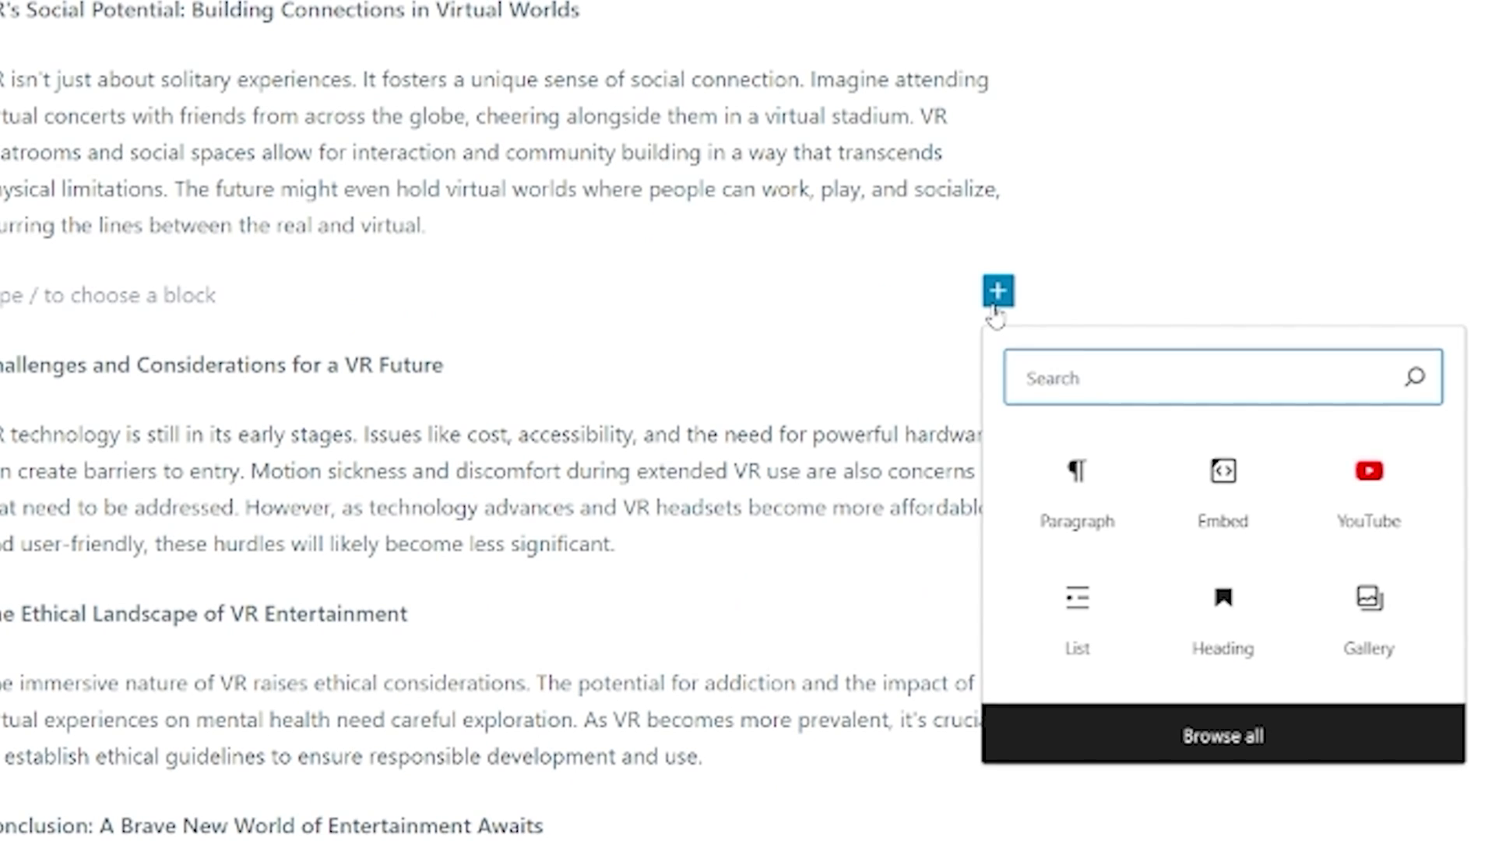
pyautogui.write('you')
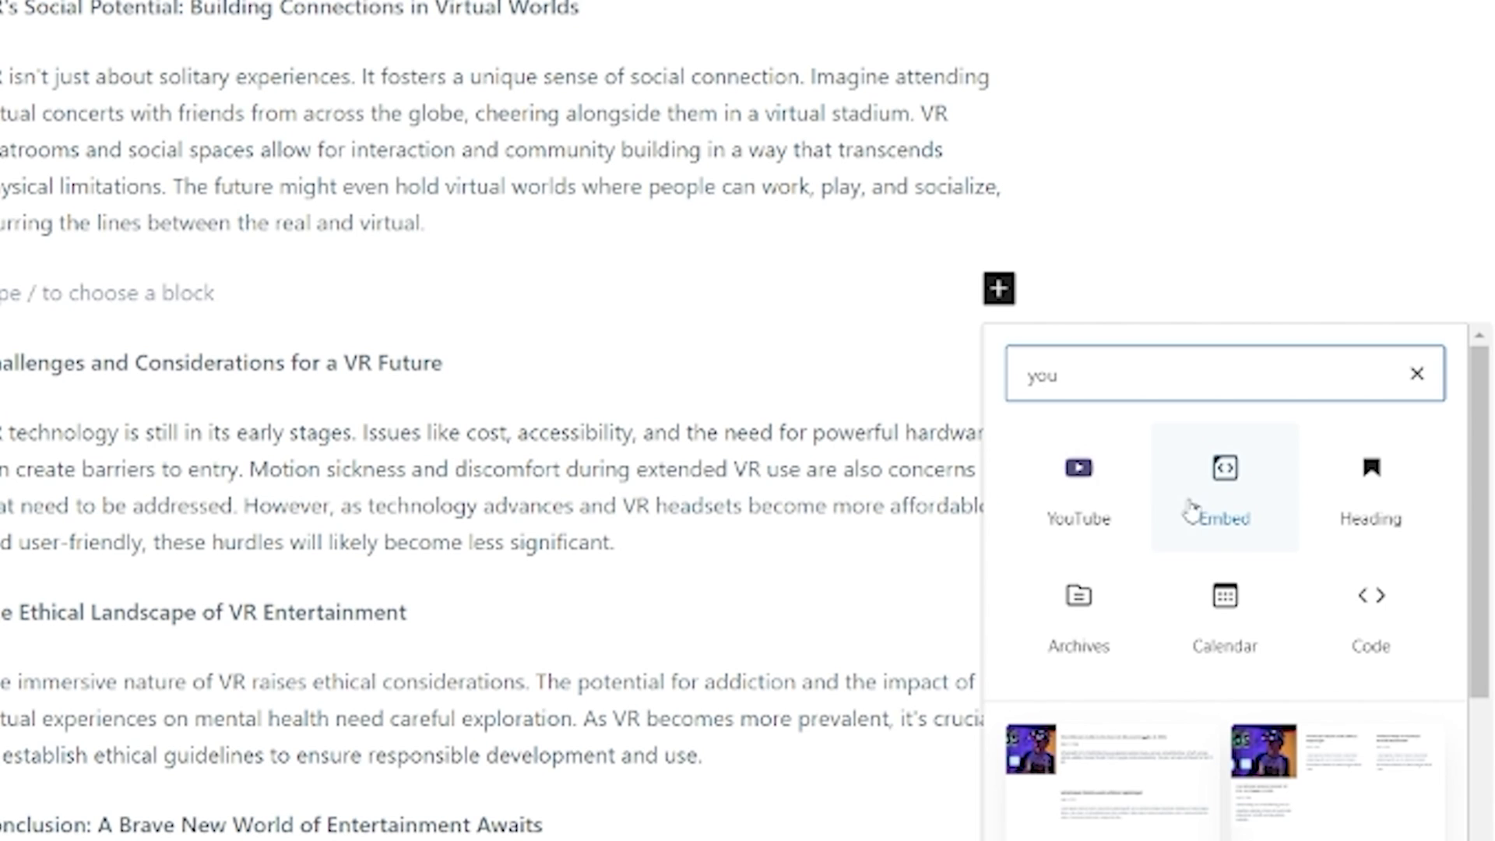
pyautogui.click(1100, 508)
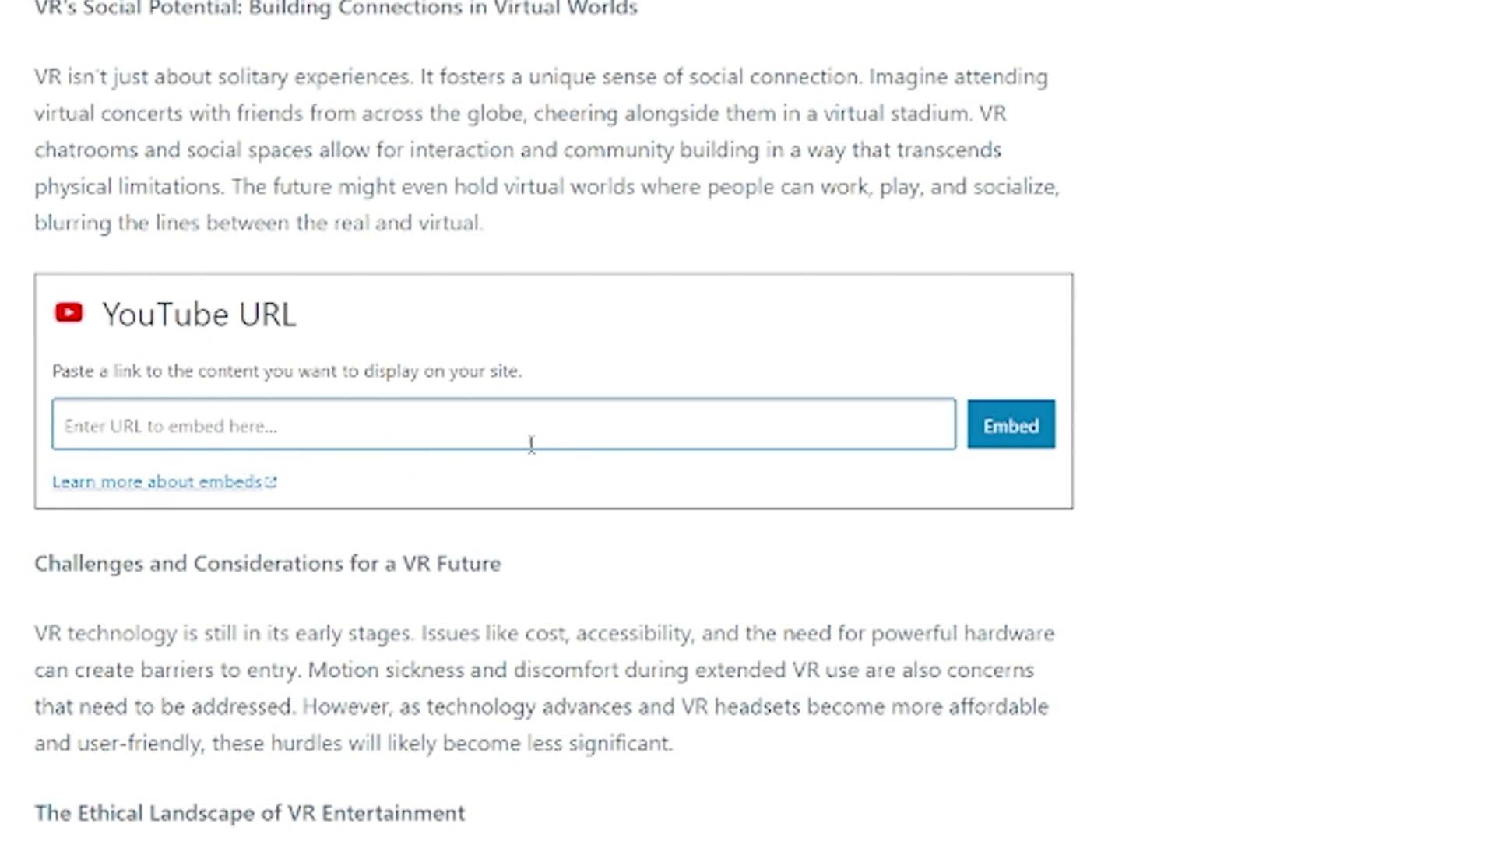
pyautogui.write('https://youtu.be/V_I7SZbXmbo?si=taow-06GwhFi4GTE')
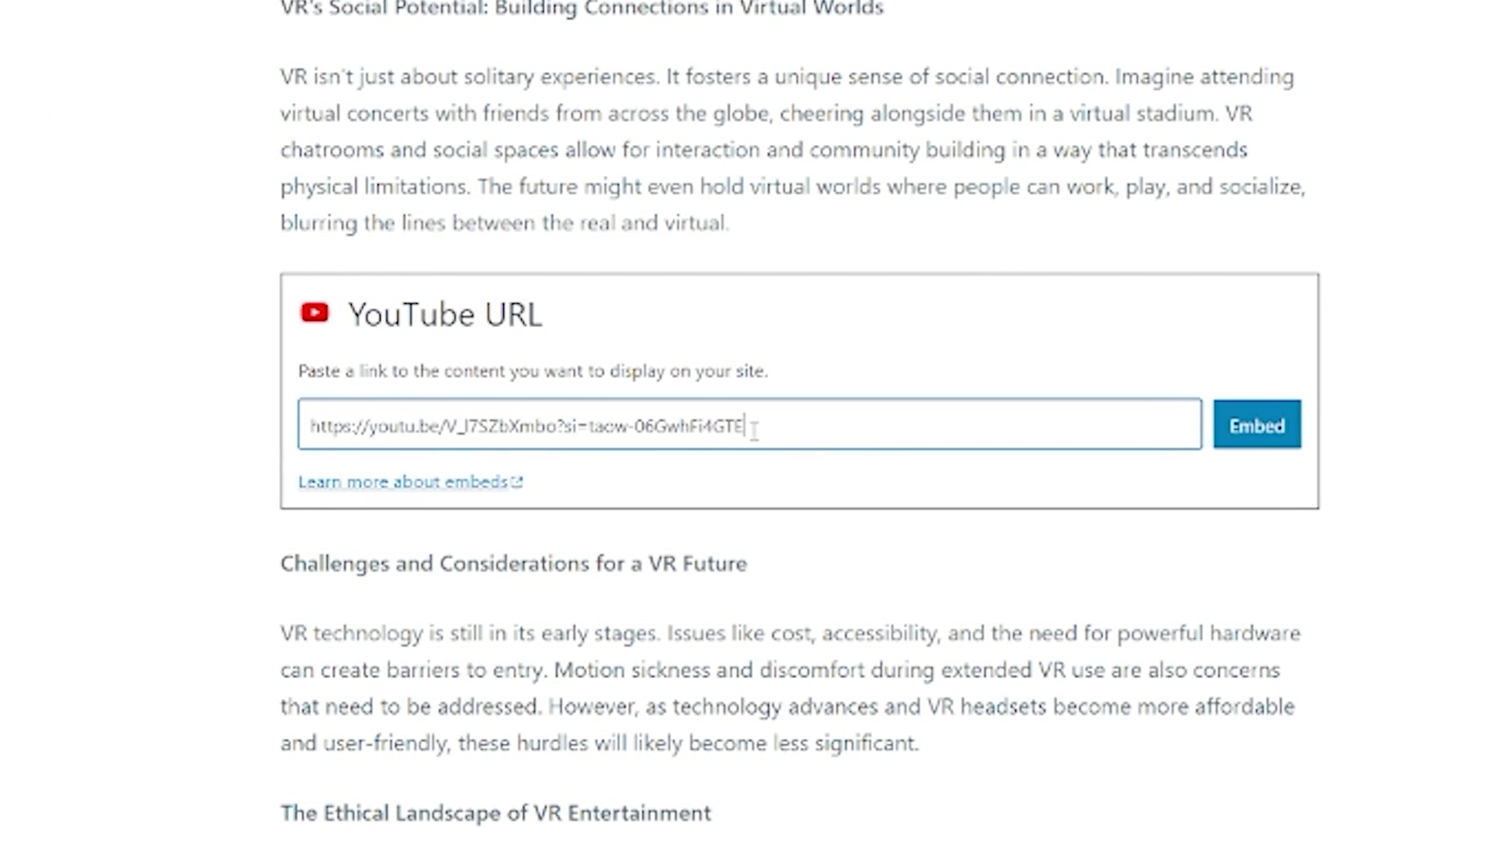
pyautogui.click(1214, 429)
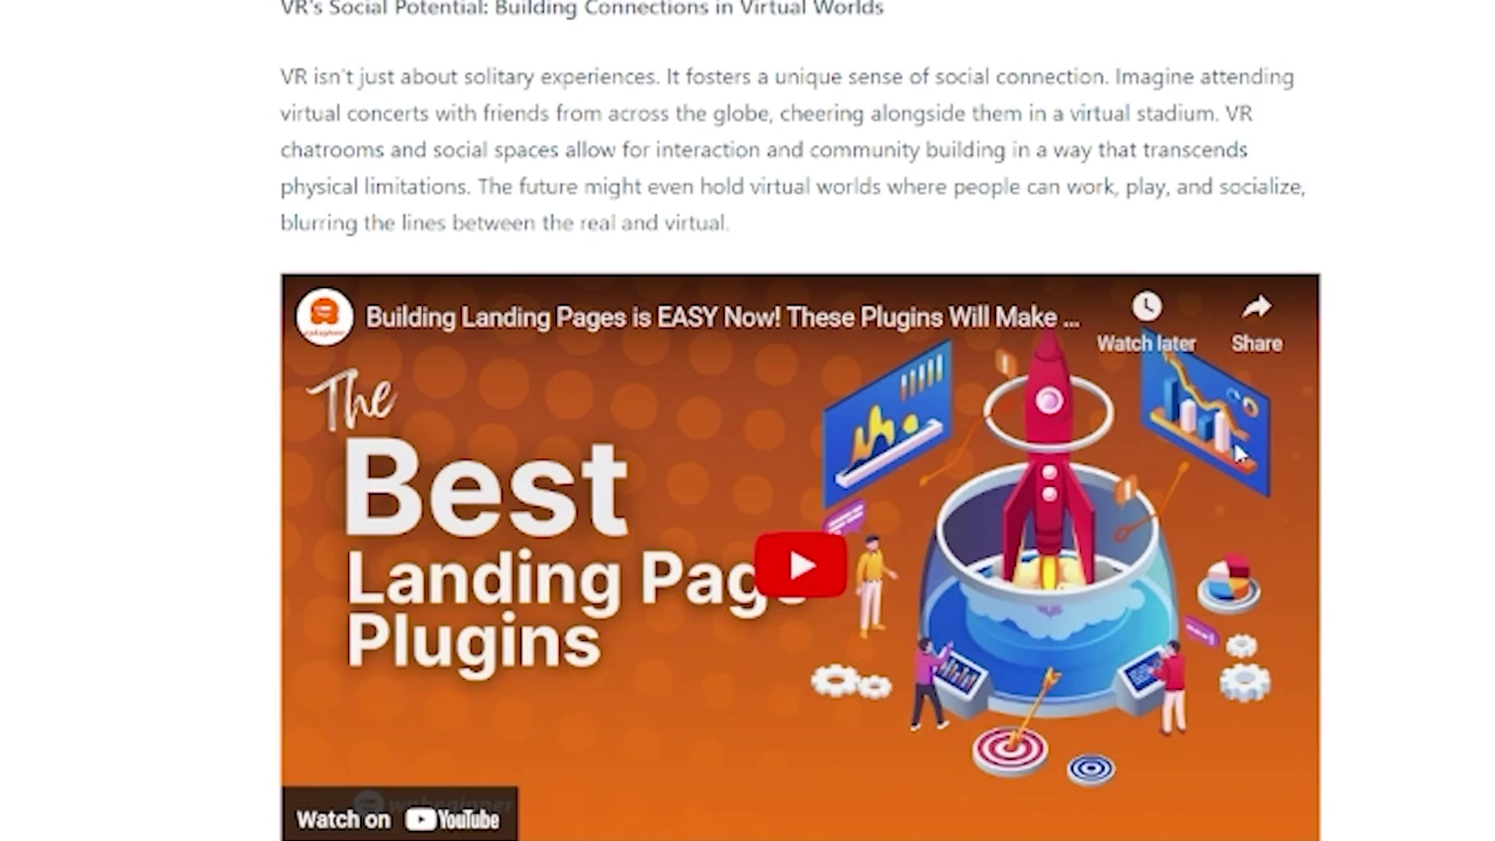
pyautogui.scroll(-5, 1233, 429)
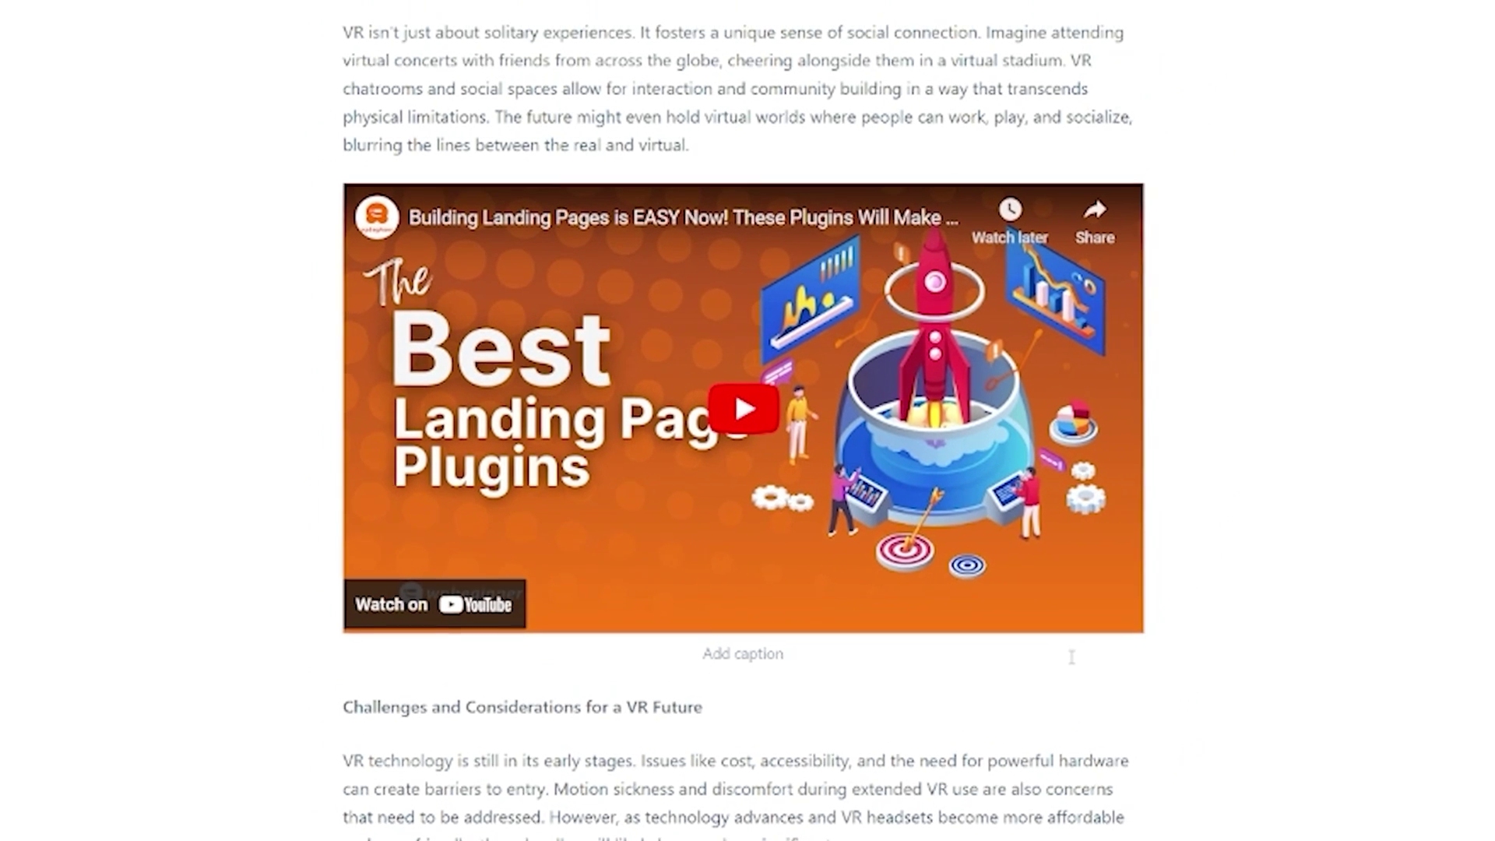
# - Set the pink-lit VR headset photo from the Media Library as the featured image
pyautogui.click(1312, 320)
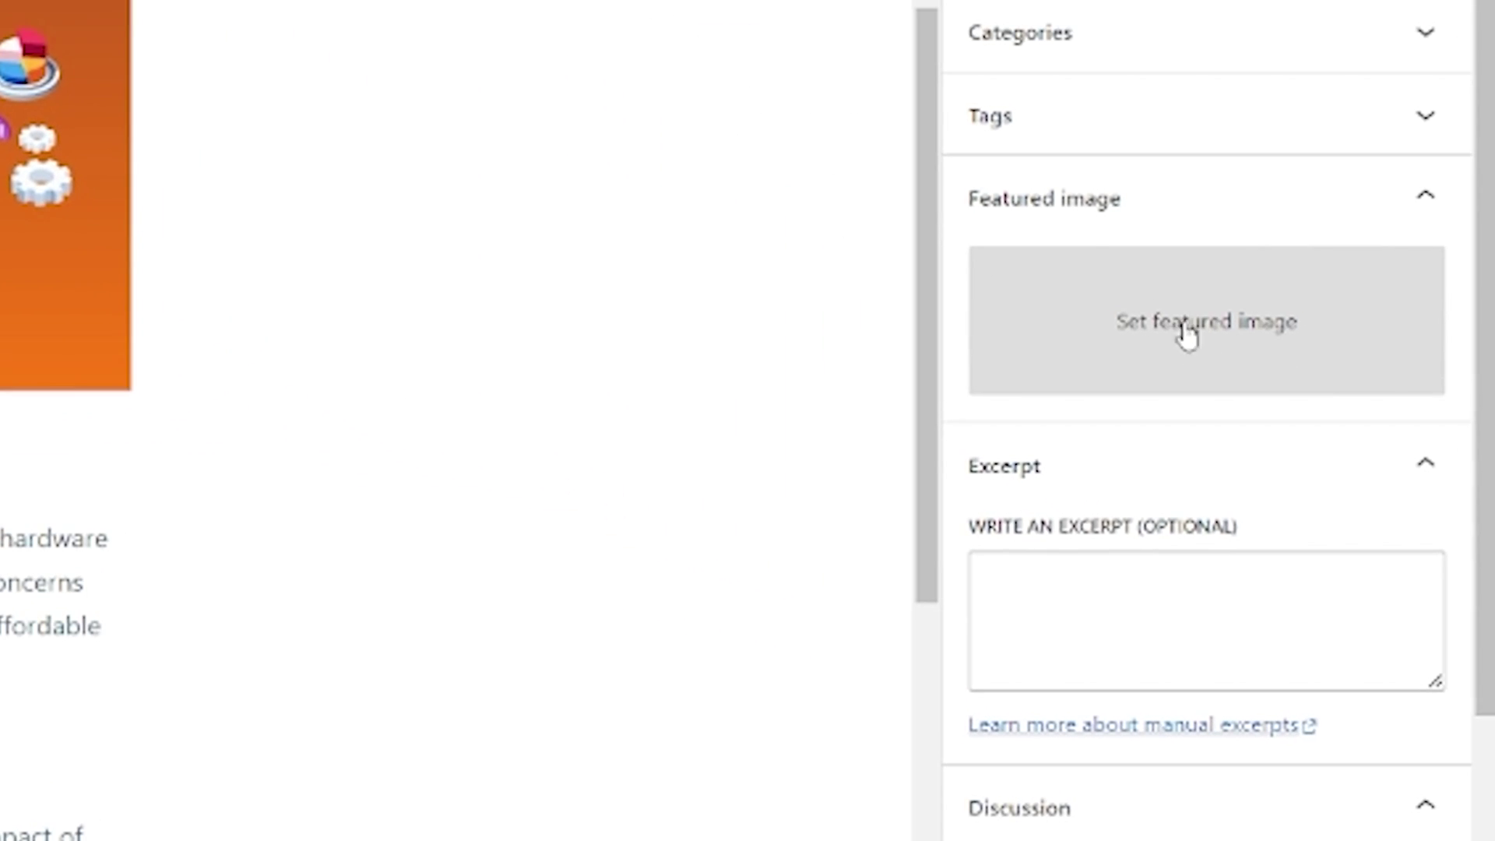
pyautogui.click(1329, 214)
pyautogui.click(1332, 216)
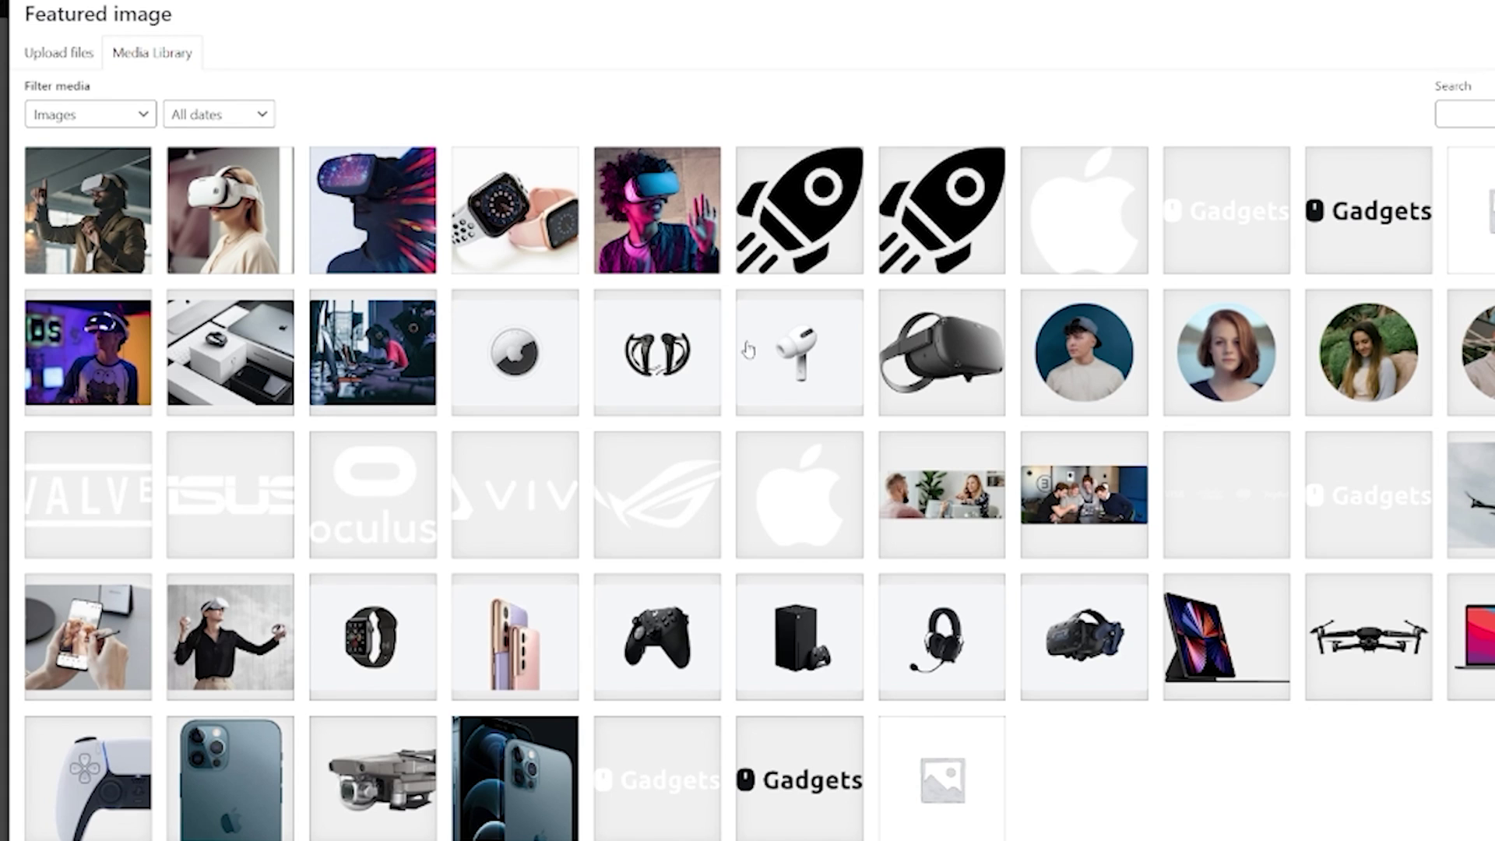
pyautogui.click(675, 232)
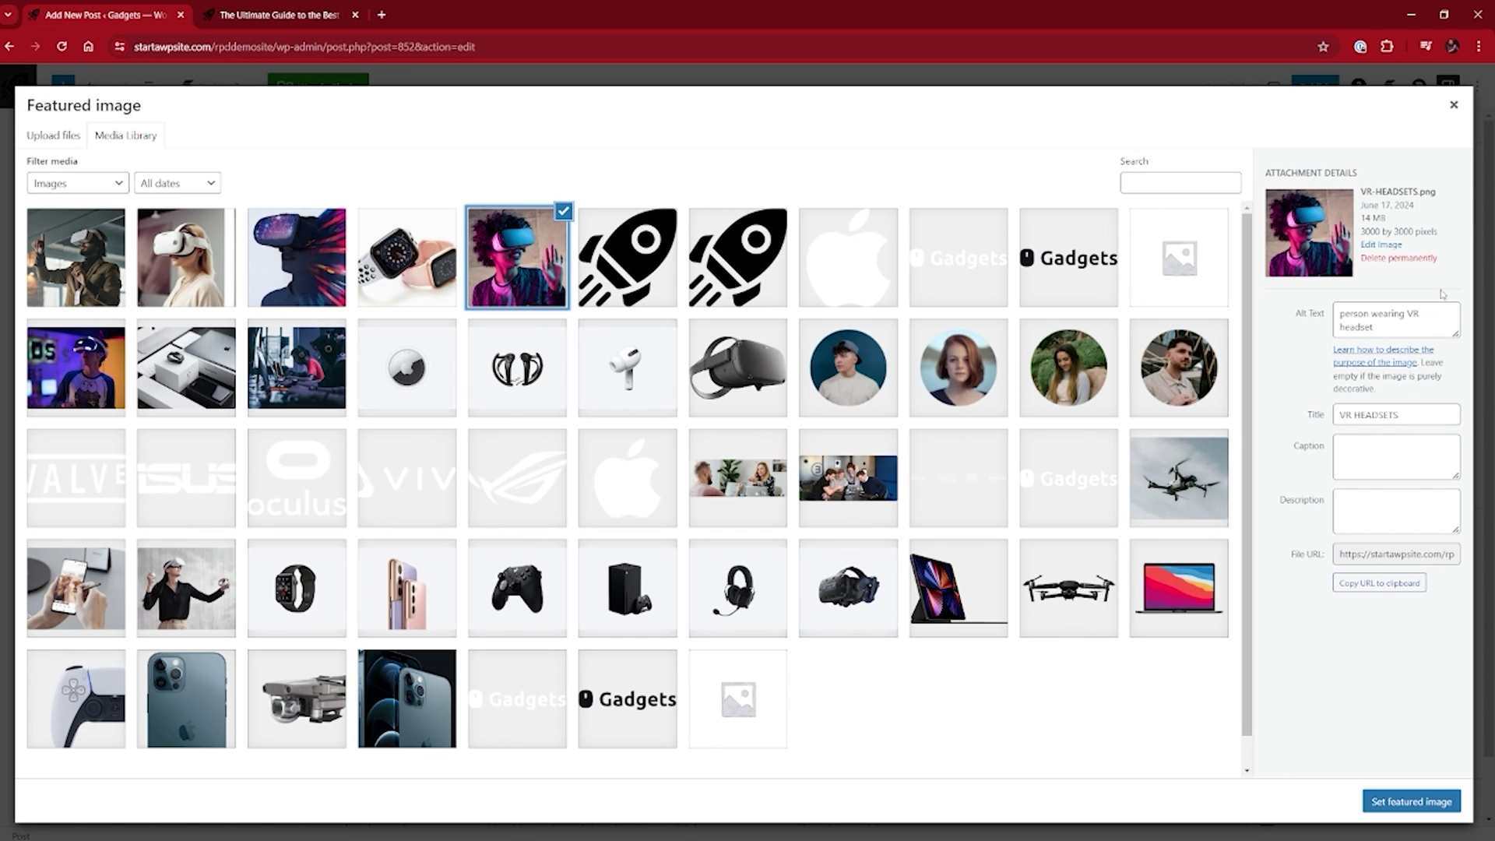
pyautogui.click(1425, 802)
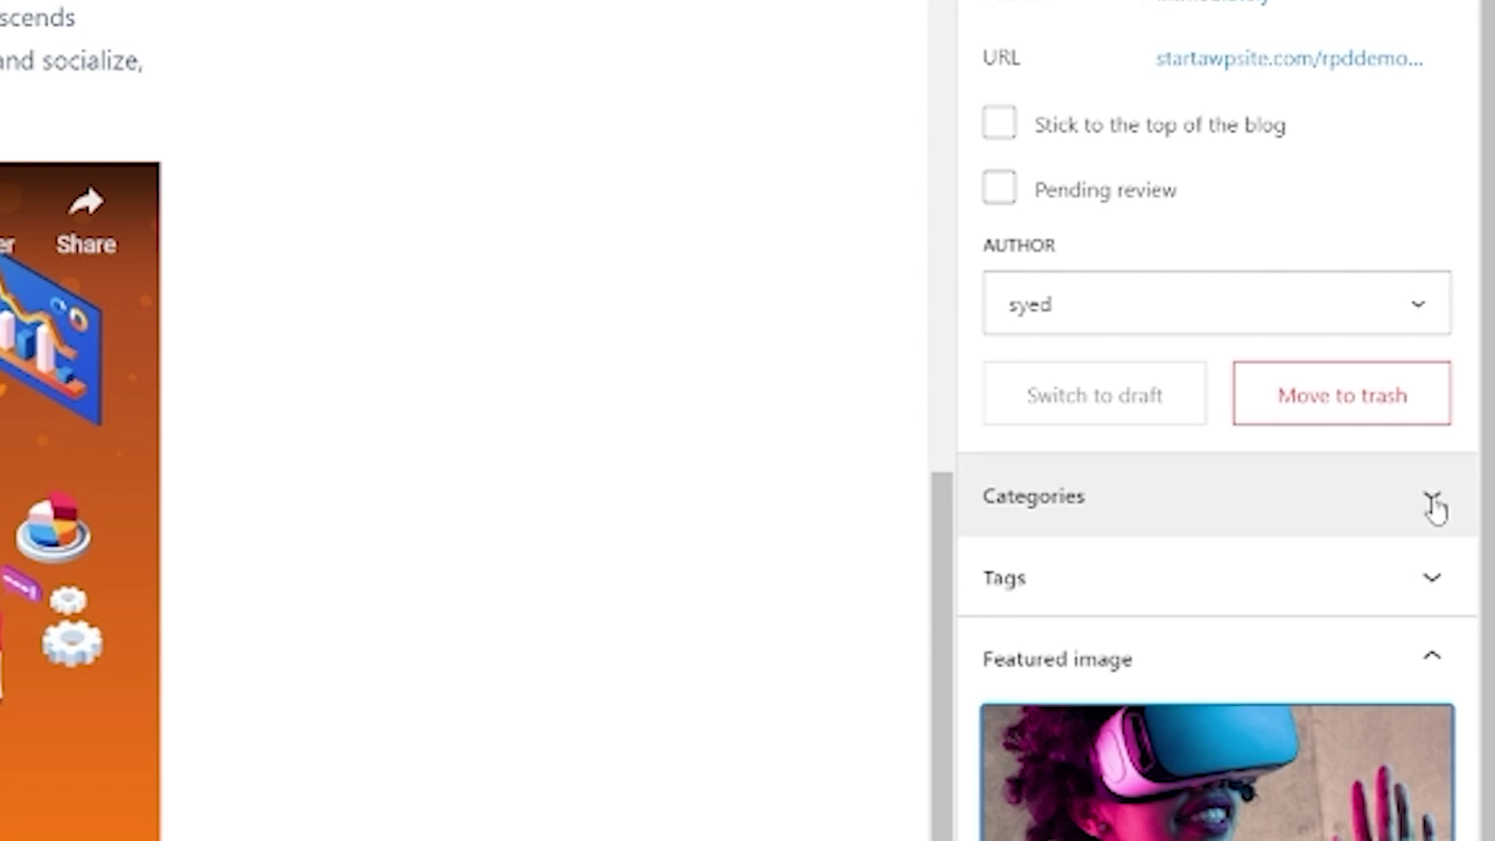
# - Tick the existing Gadgets category for the post
pyautogui.click(1434, 506)
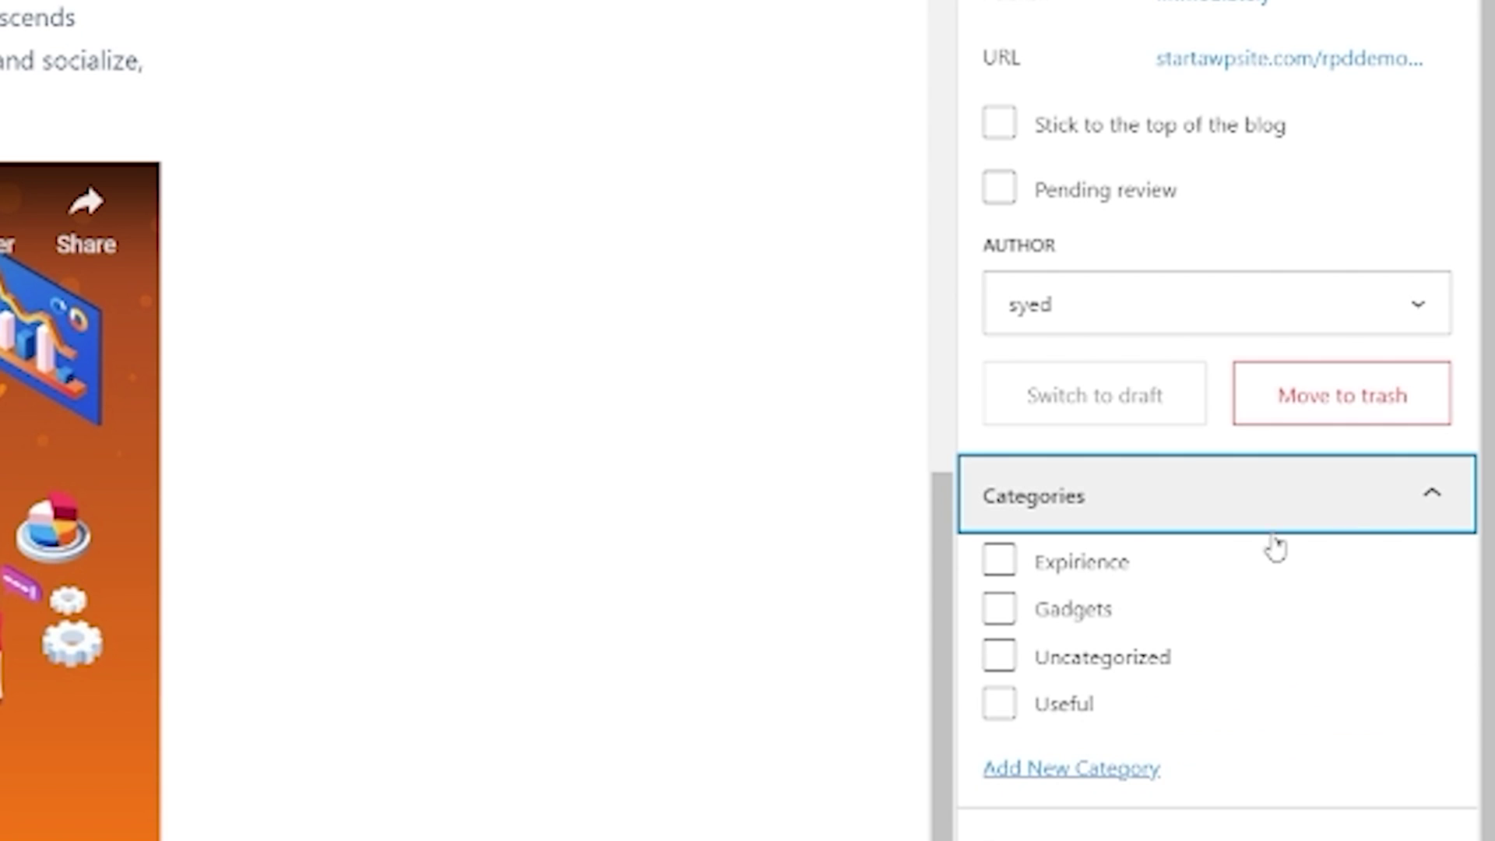
pyautogui.scroll(-1, 1157, 635)
pyautogui.scroll(-2, 1156, 634)
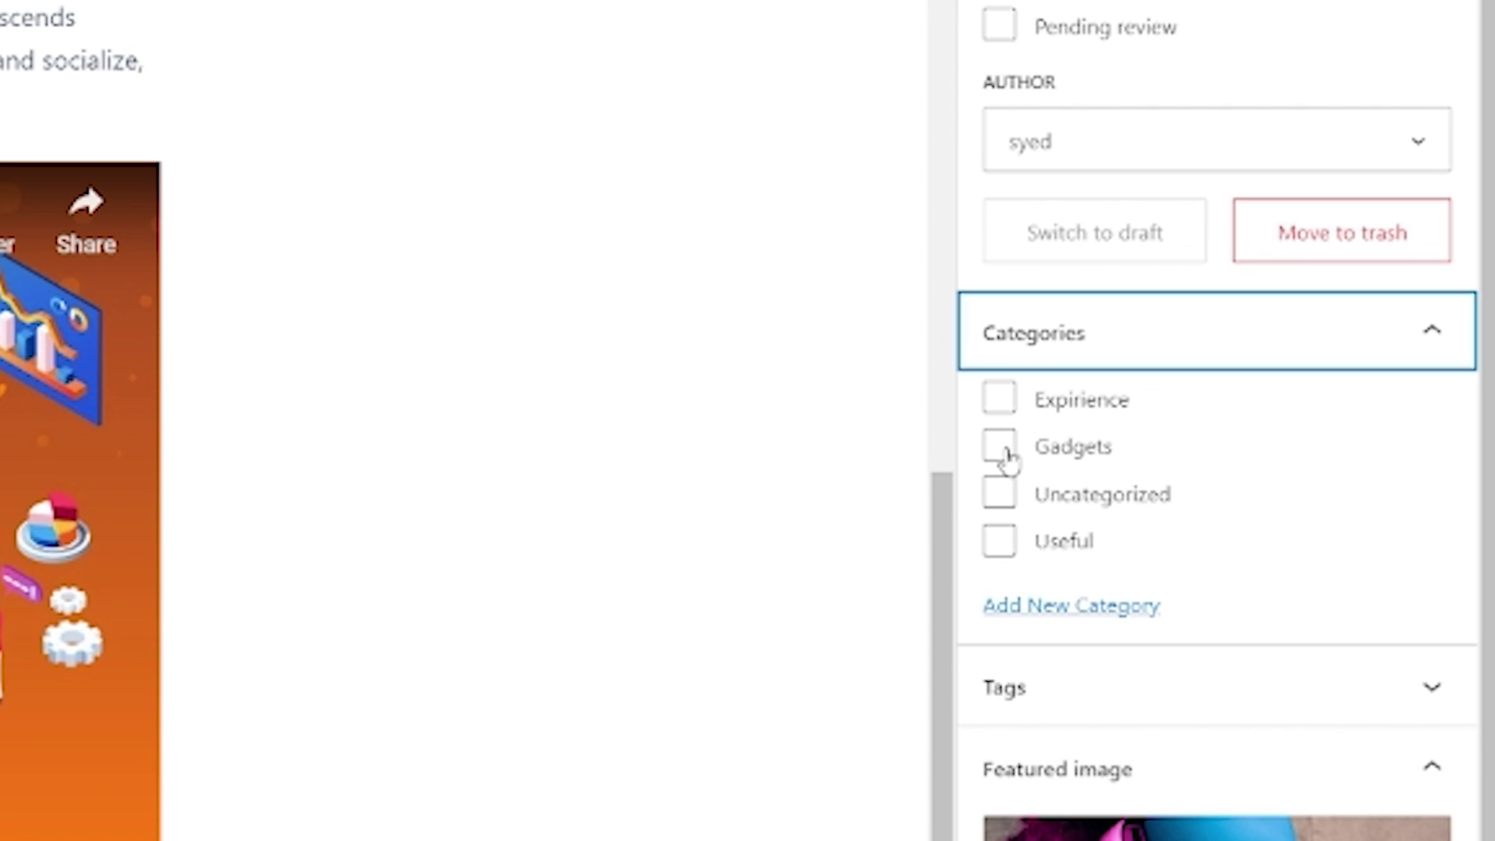
pyautogui.click(1005, 456)
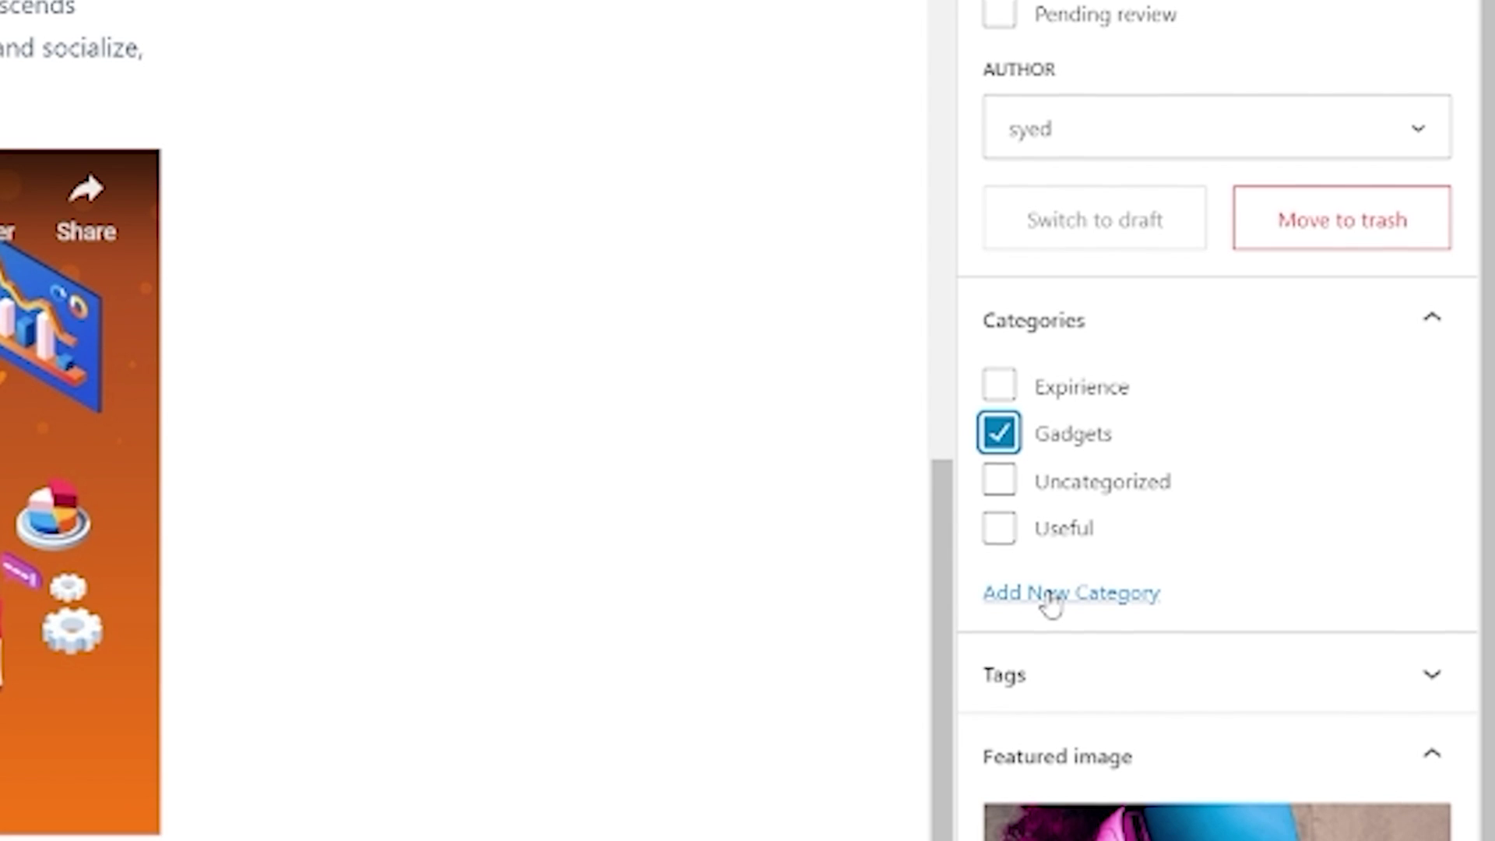
# - Create a new category 'VR' with no parent category and assign it to the post
pyautogui.click(1051, 606)
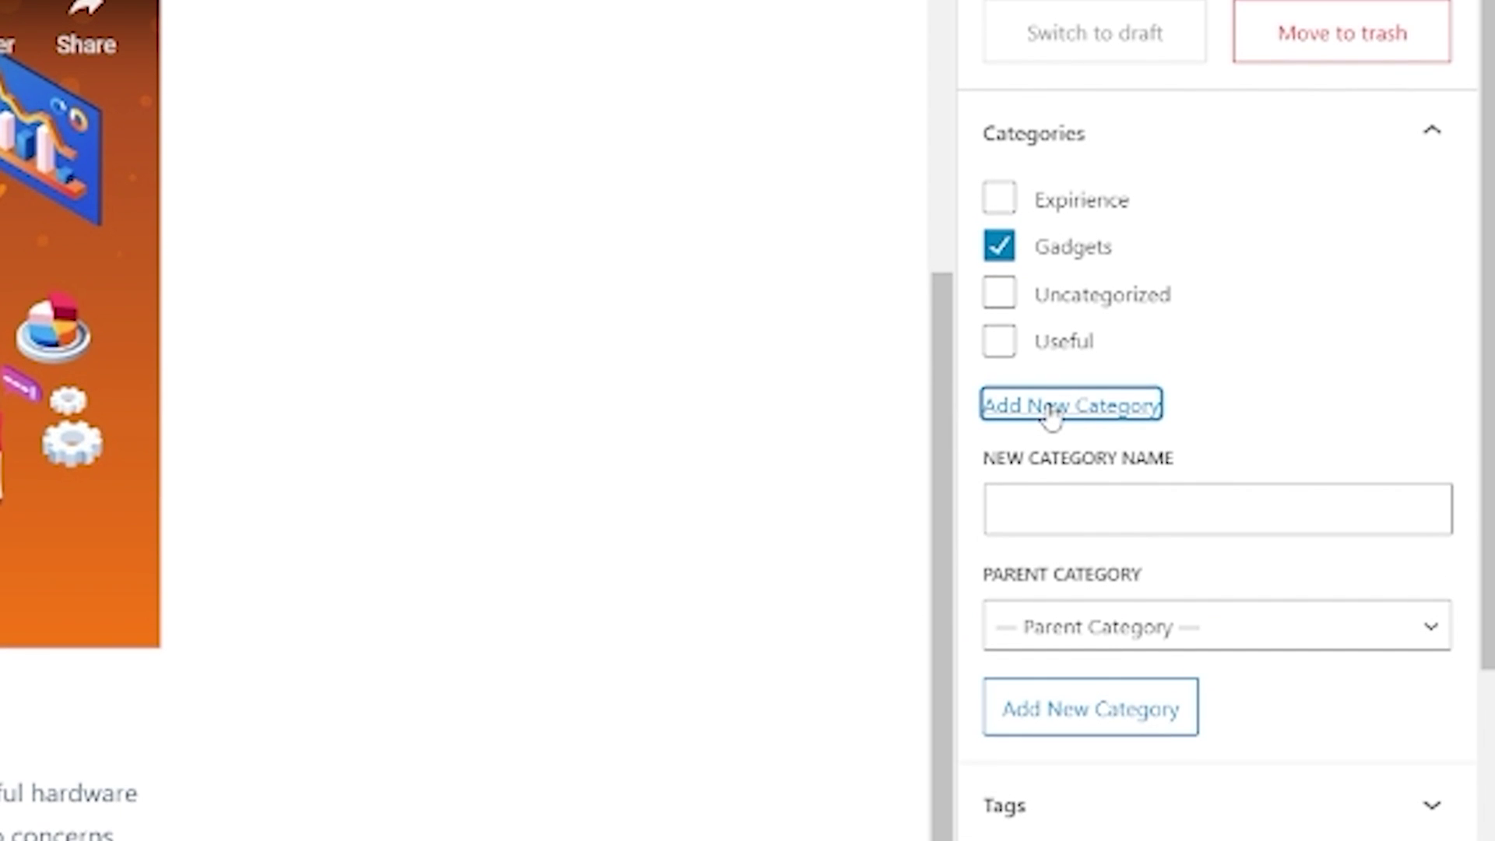
pyautogui.click(1119, 508)
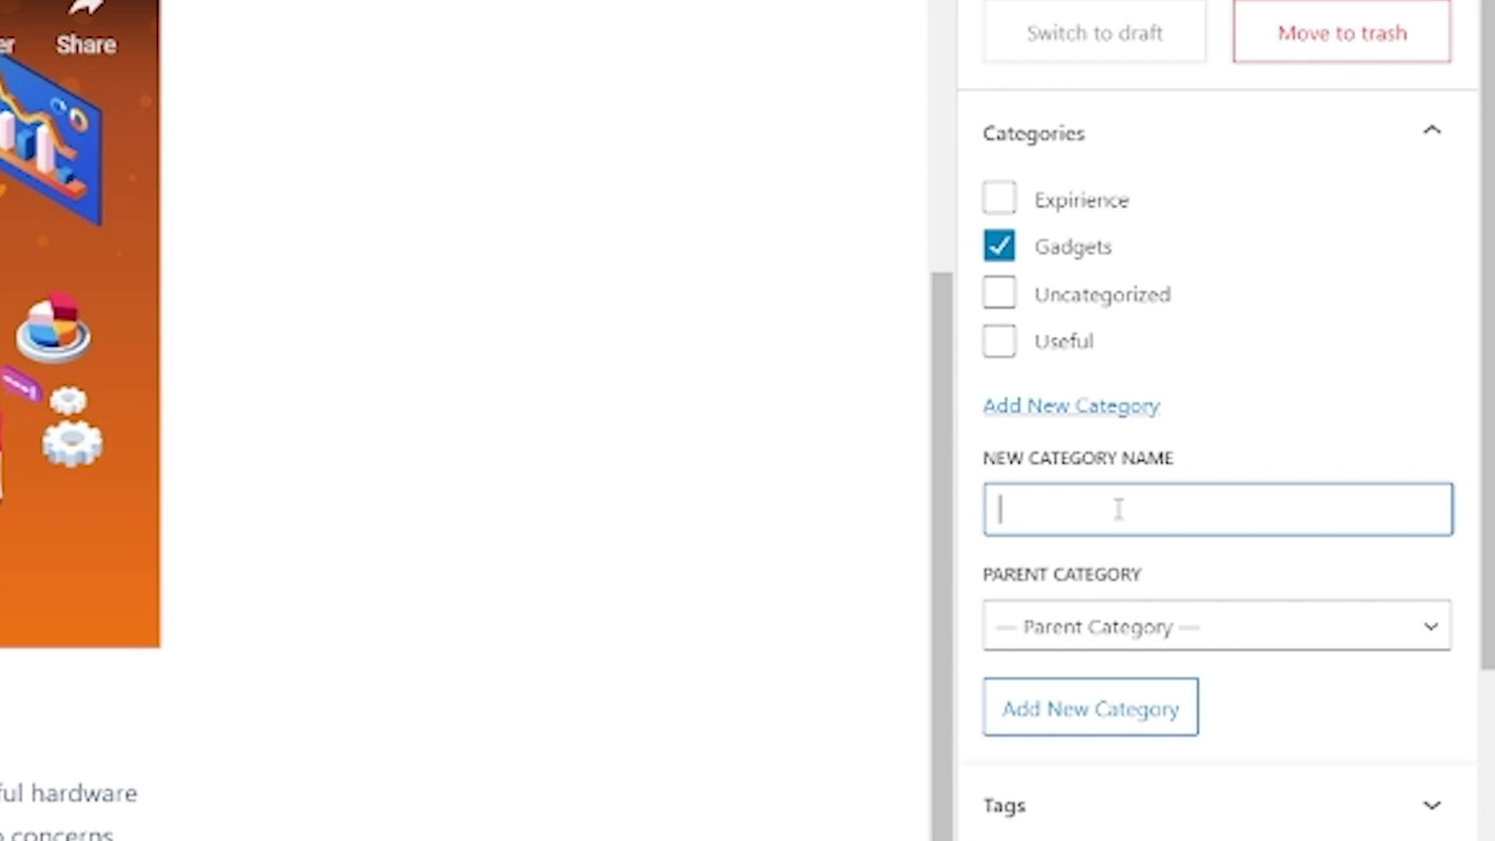
pyautogui.write('VR')
pyautogui.scroll(-4, 1241, 610)
pyautogui.click(1182, 319)
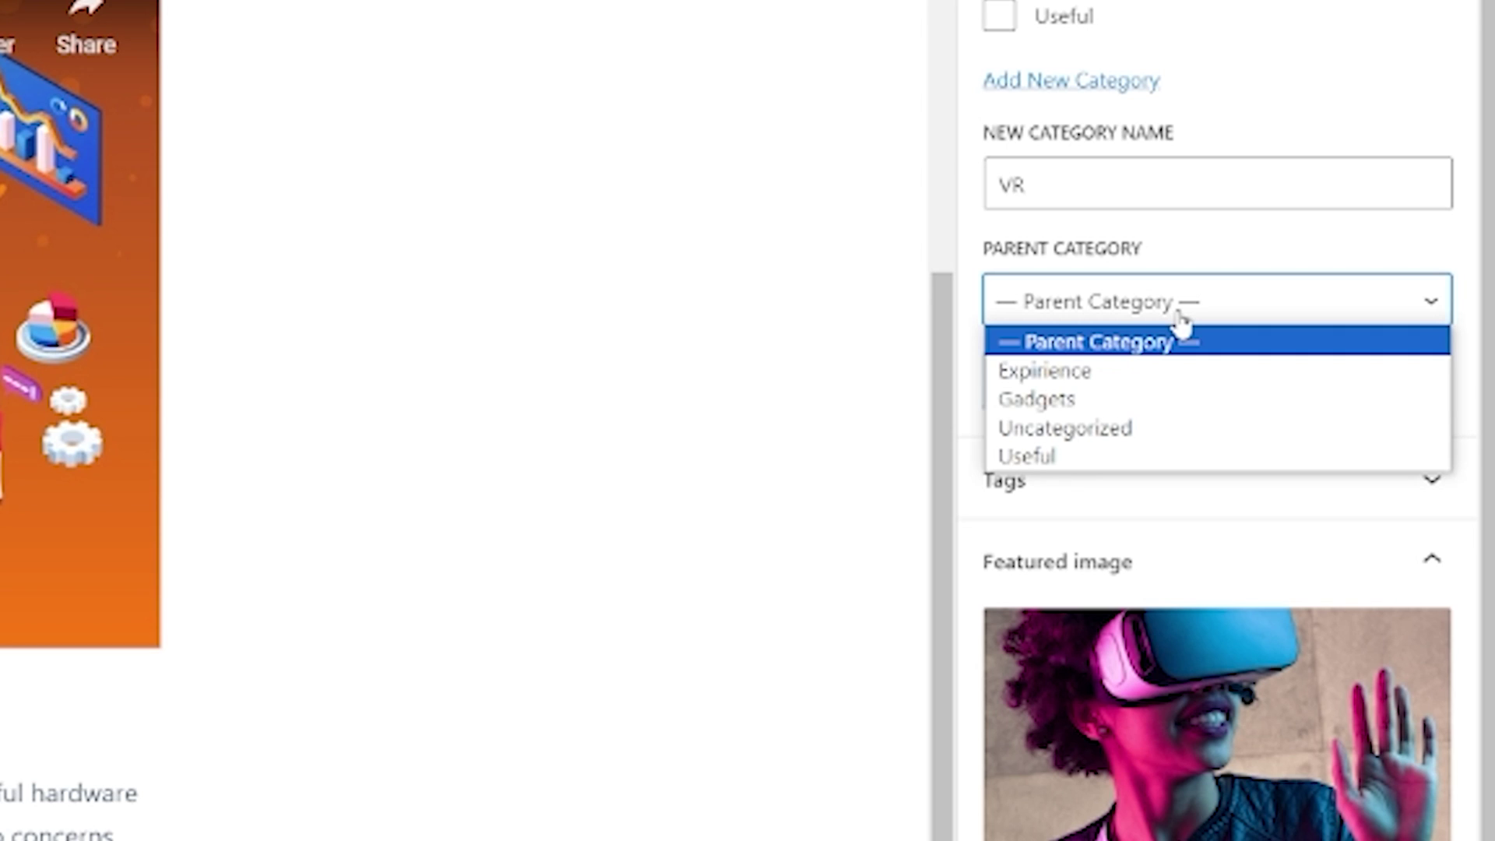
pyautogui.click(1181, 321)
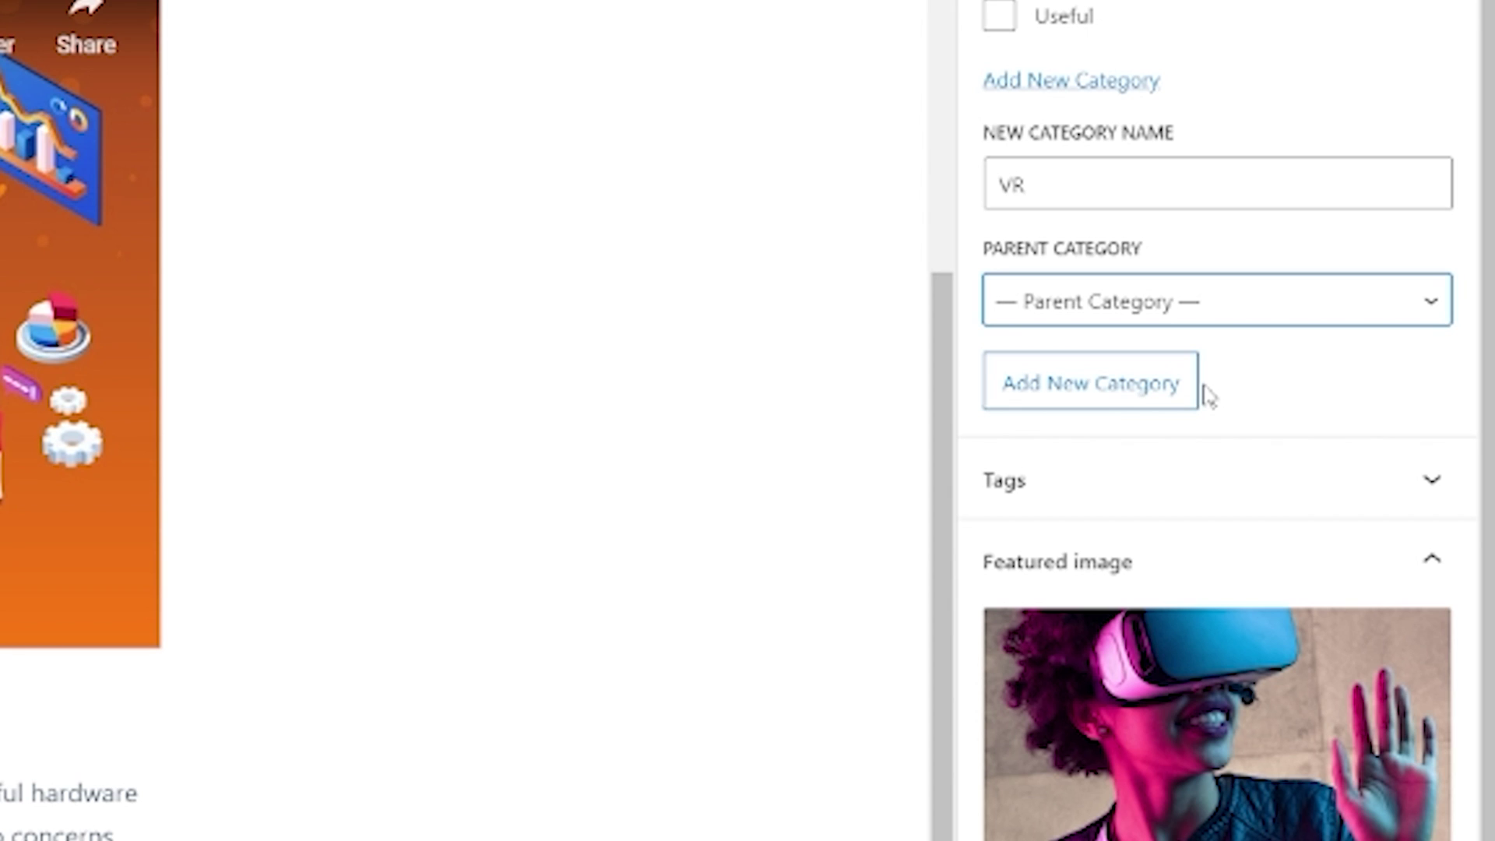
pyautogui.click(1119, 401)
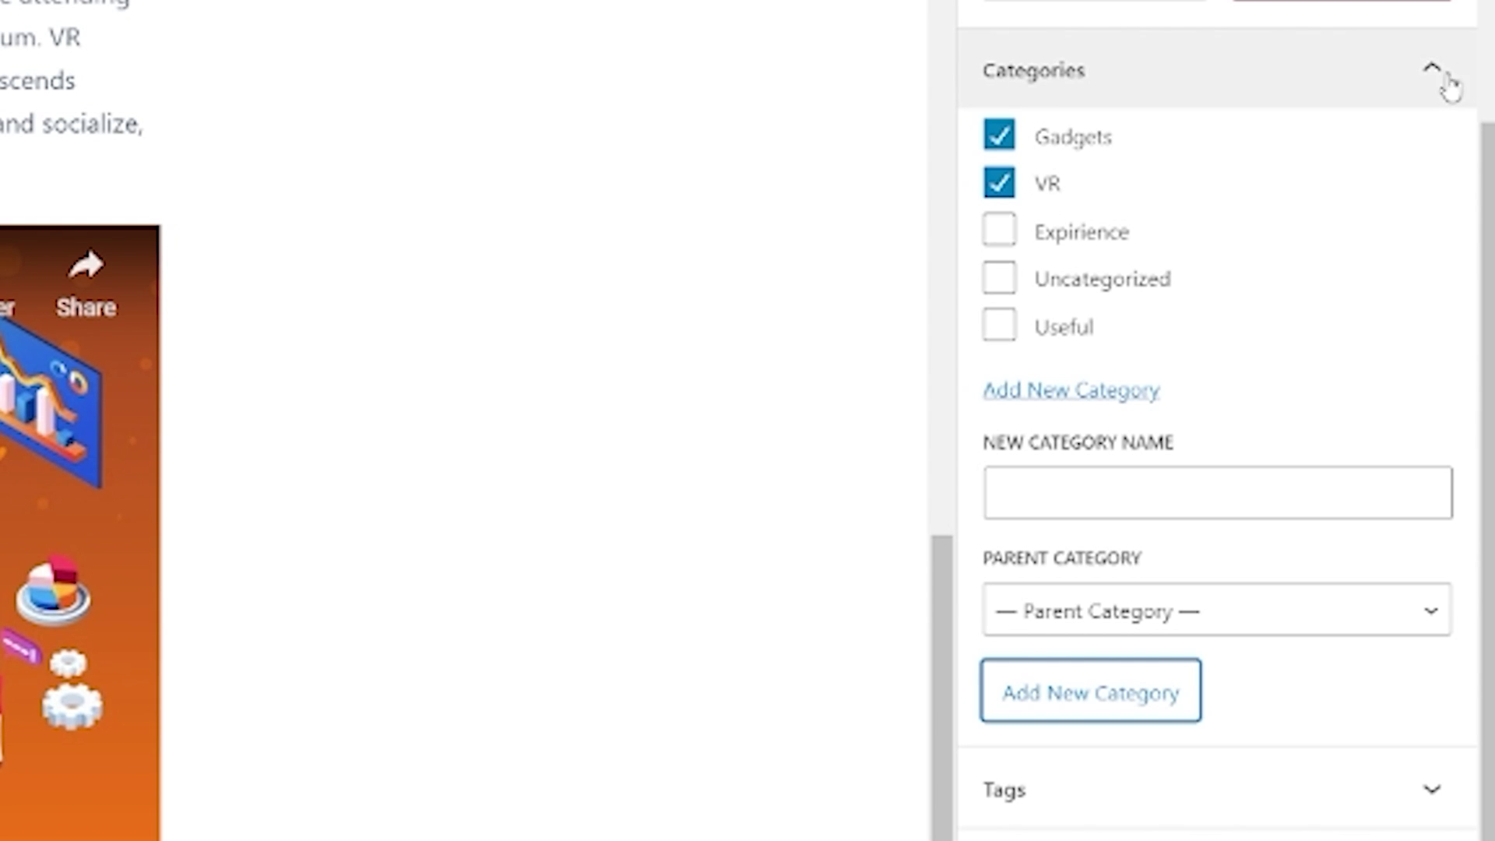
# - Add the tags 'VR', 'virtual reality' and 'virtual' to the post
pyautogui.click(1447, 84)
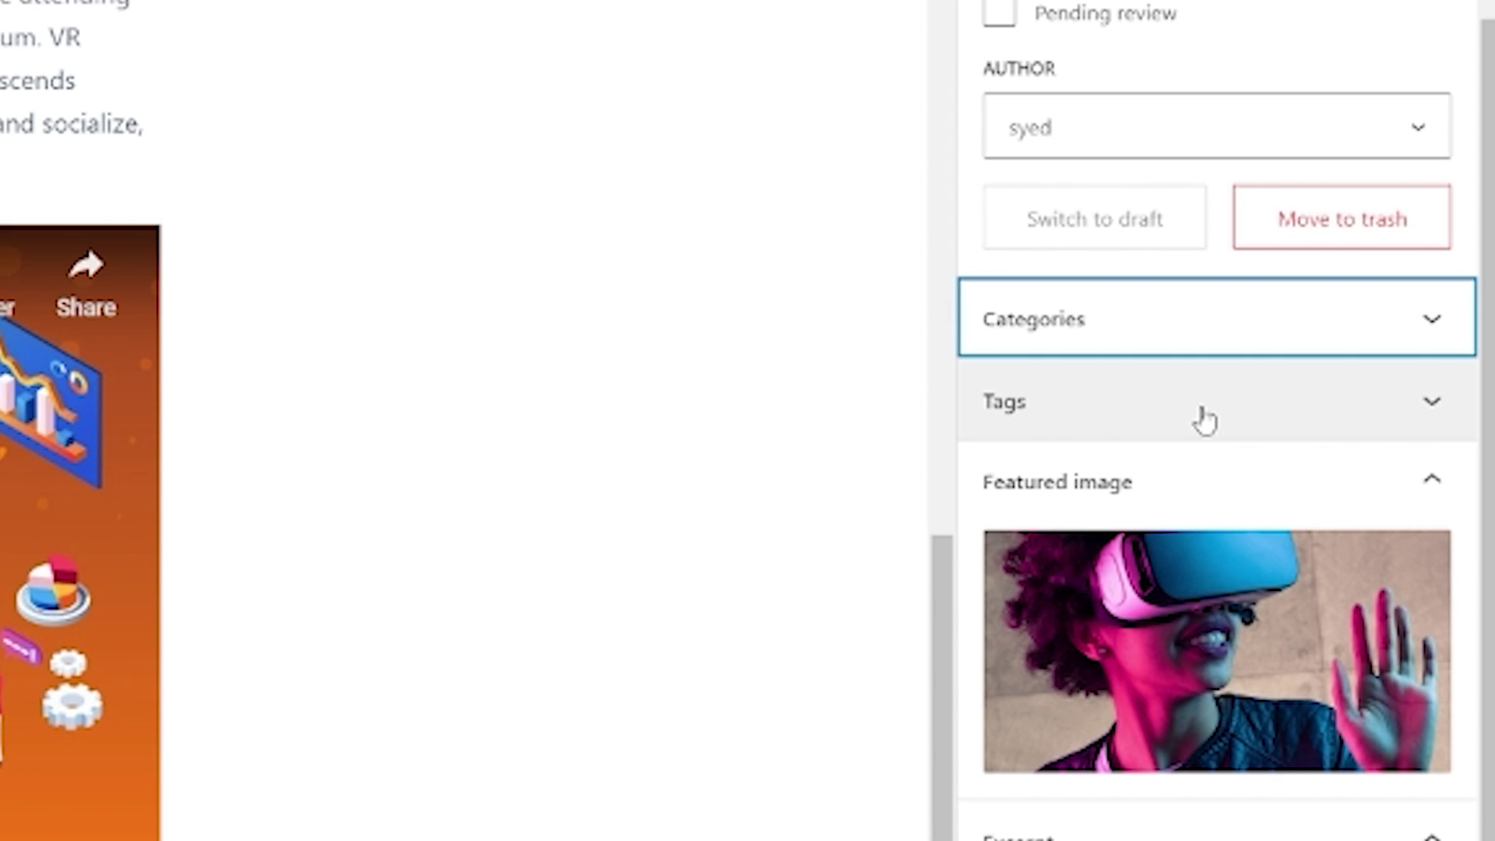
pyautogui.click(1205, 420)
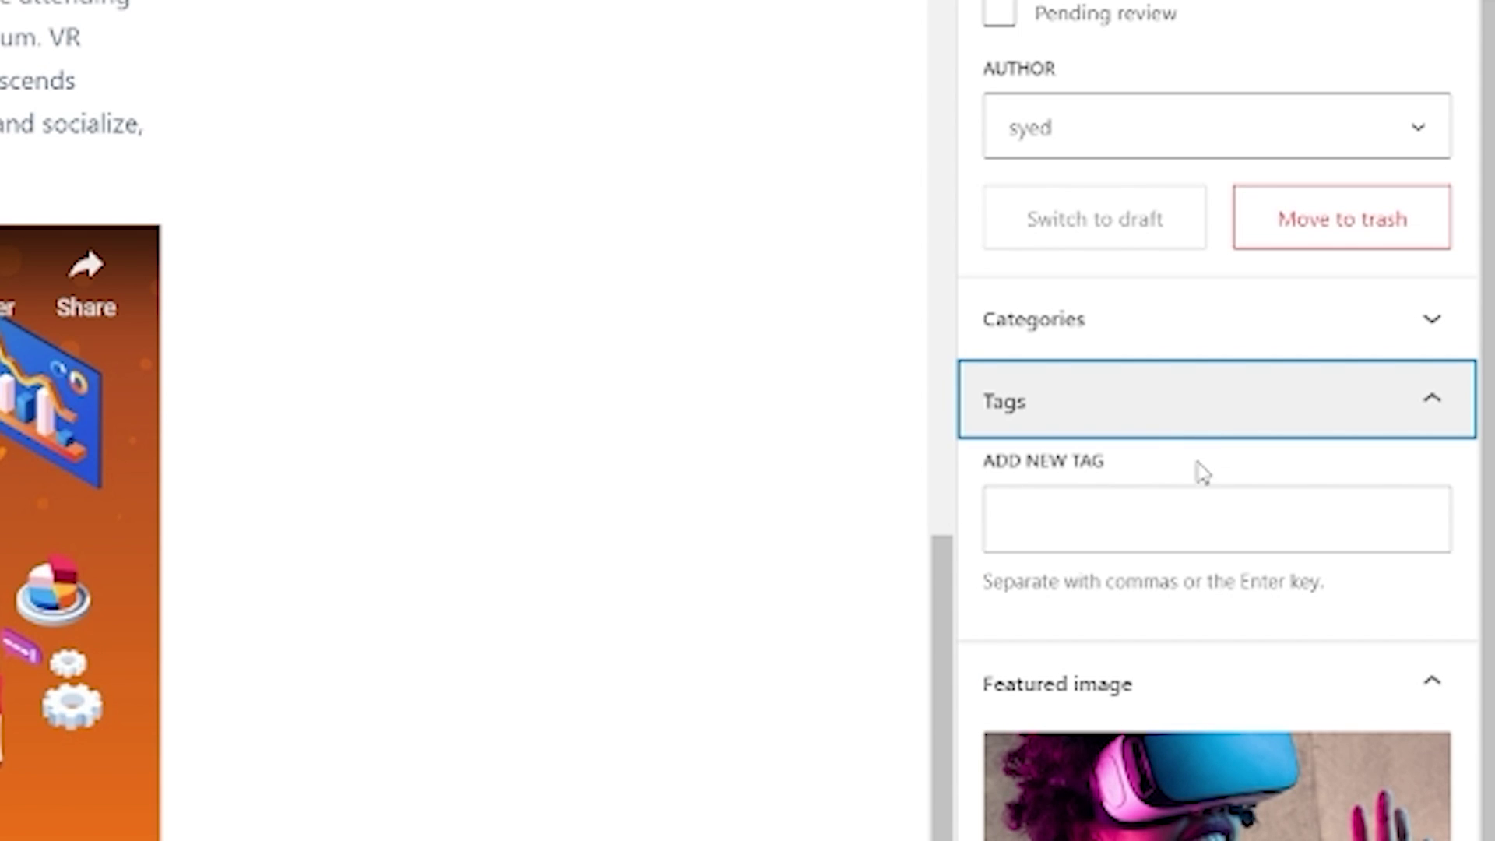
pyautogui.click(1133, 524)
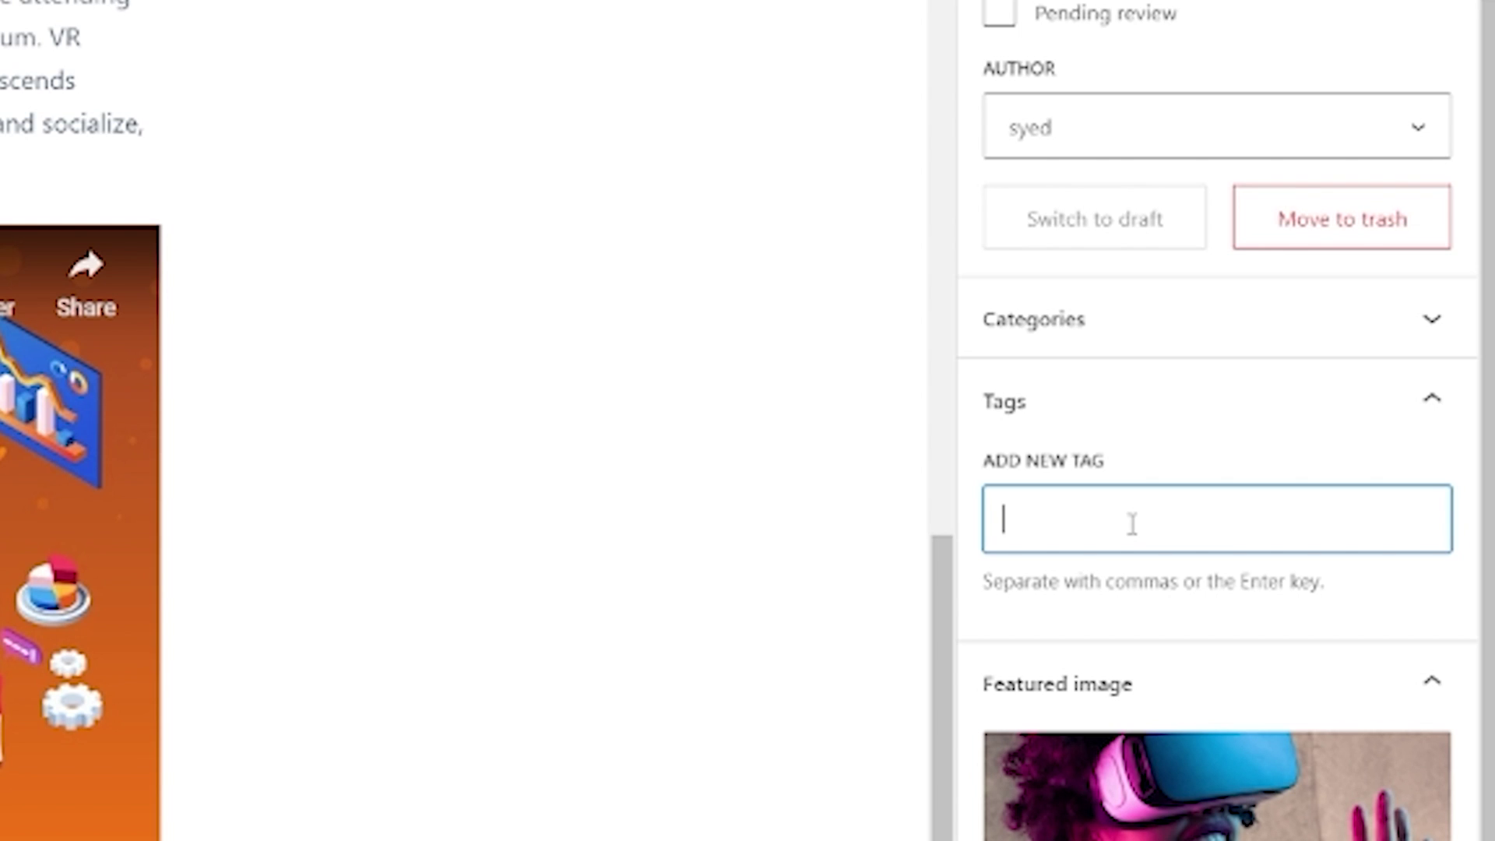
pyautogui.write('VR')
pyautogui.press('Return')
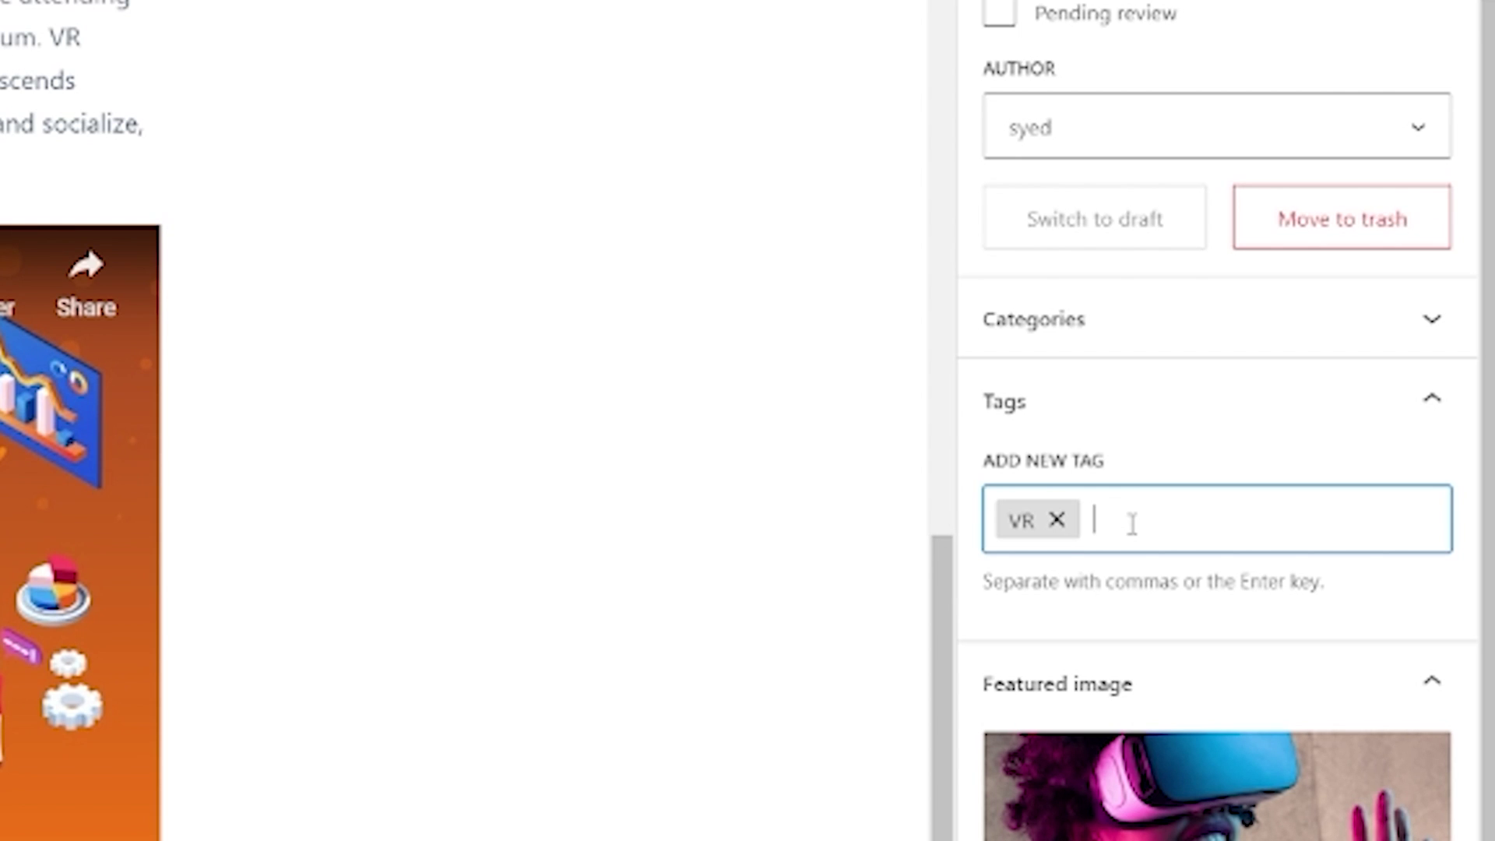
pyautogui.write('virtual reality')
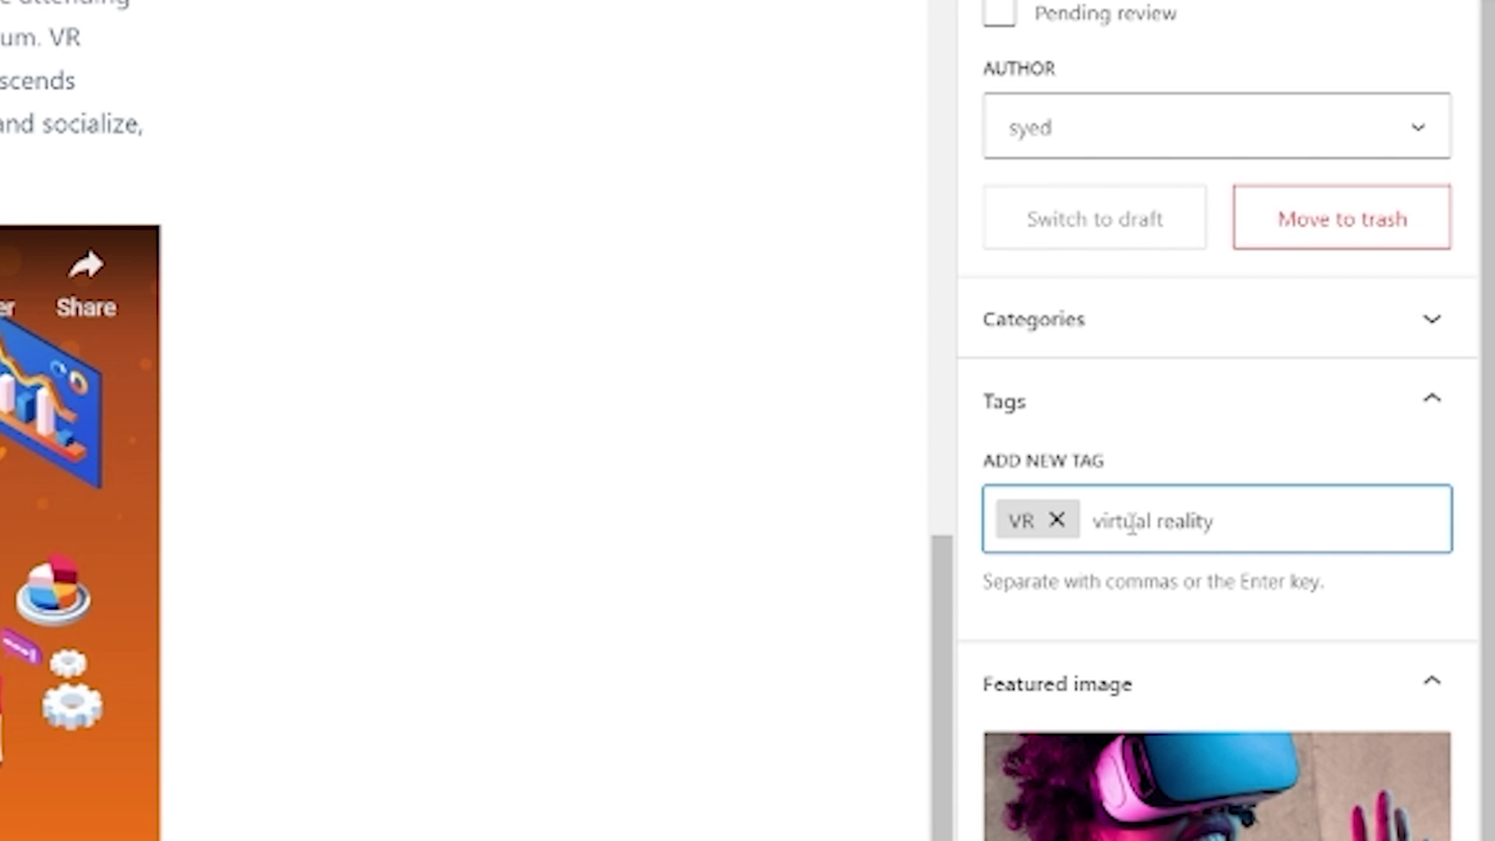
pyautogui.press('Return')
pyautogui.write('virtual')
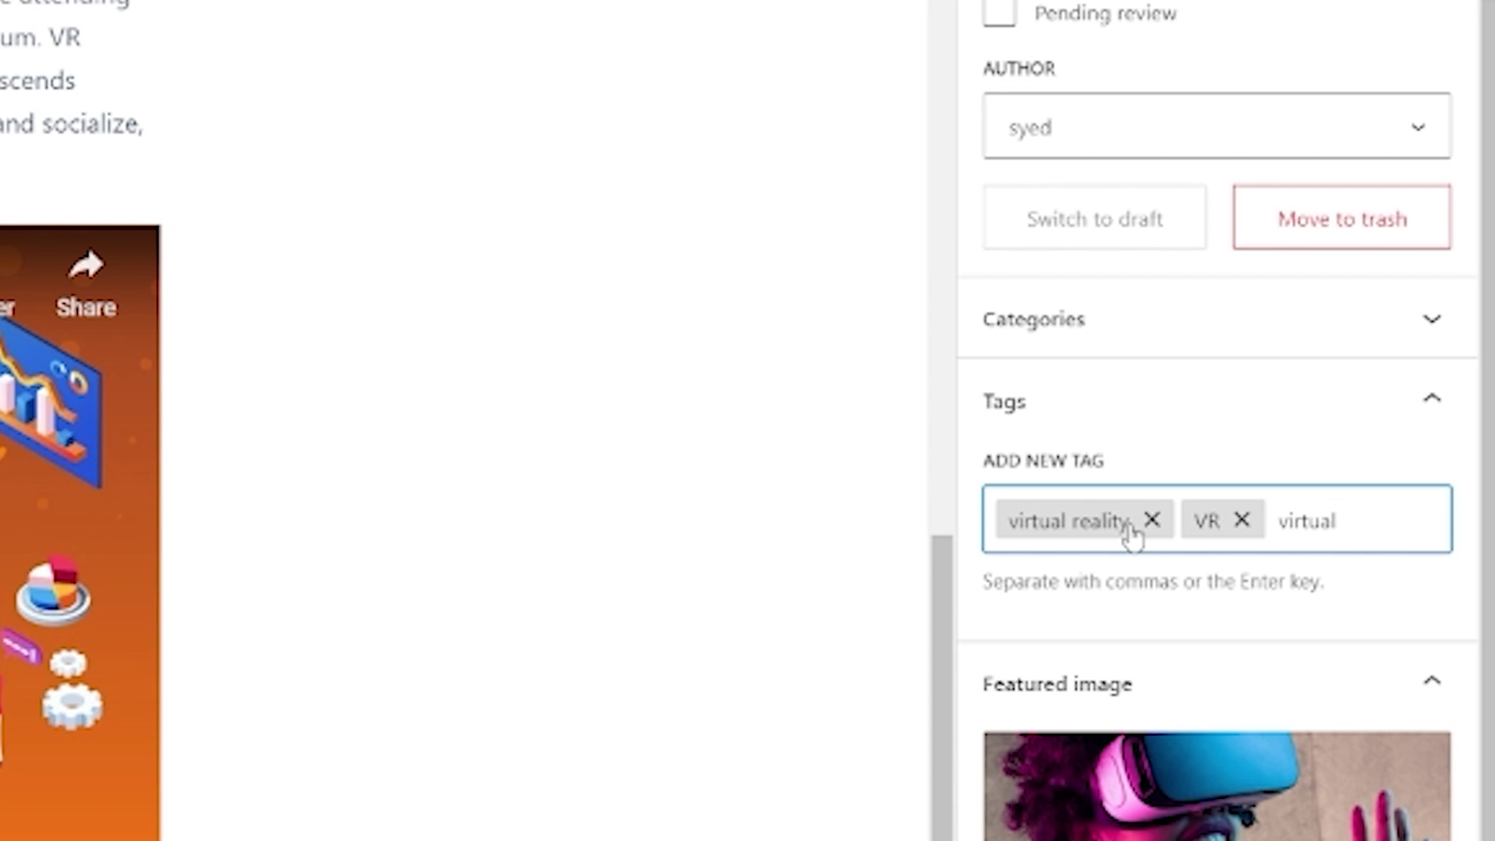
pyautogui.press('Return')
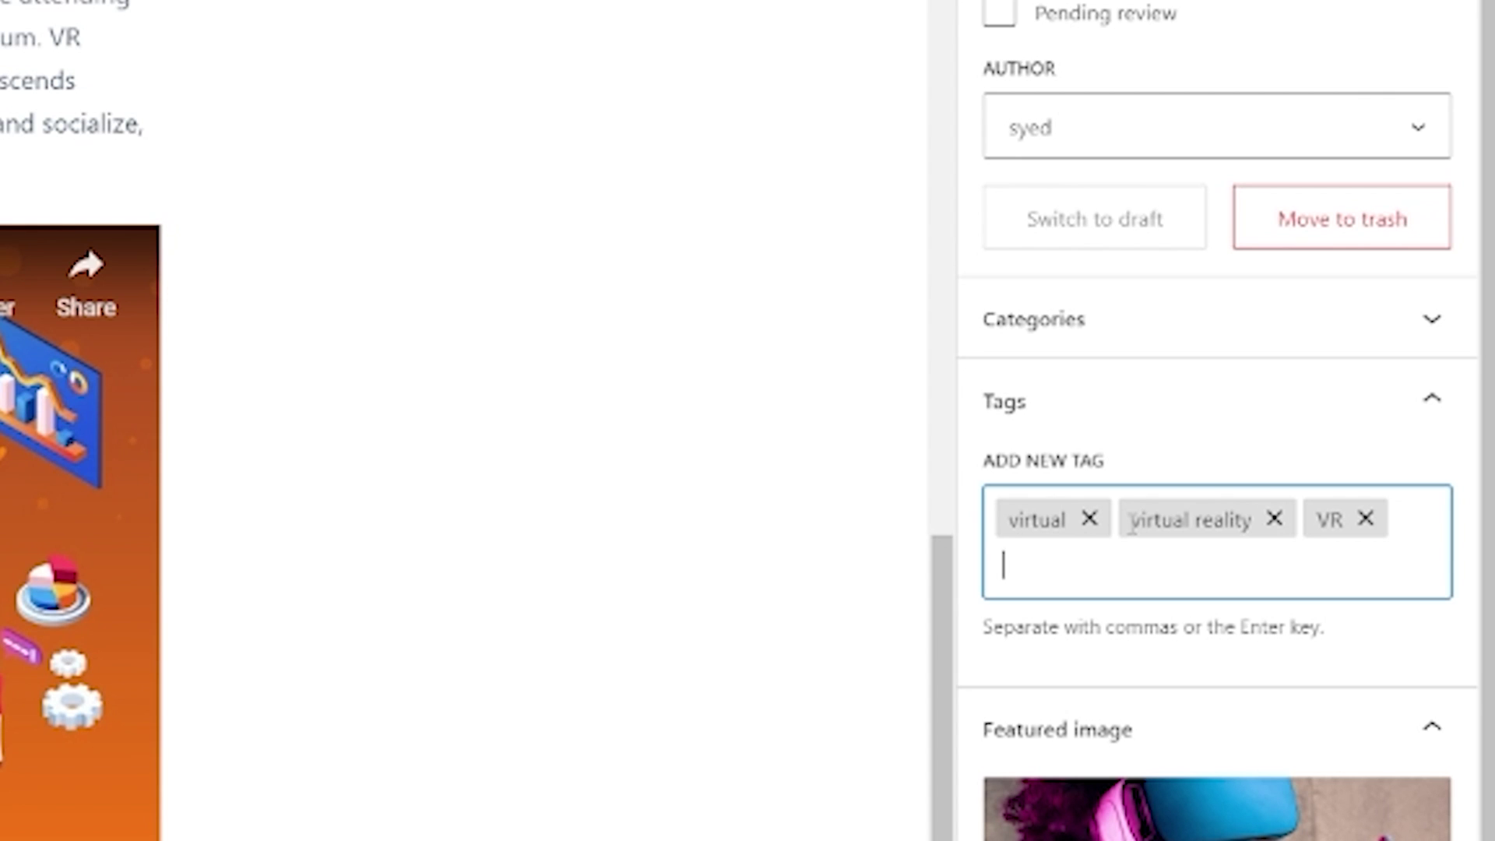
pyautogui.click(1119, 392)
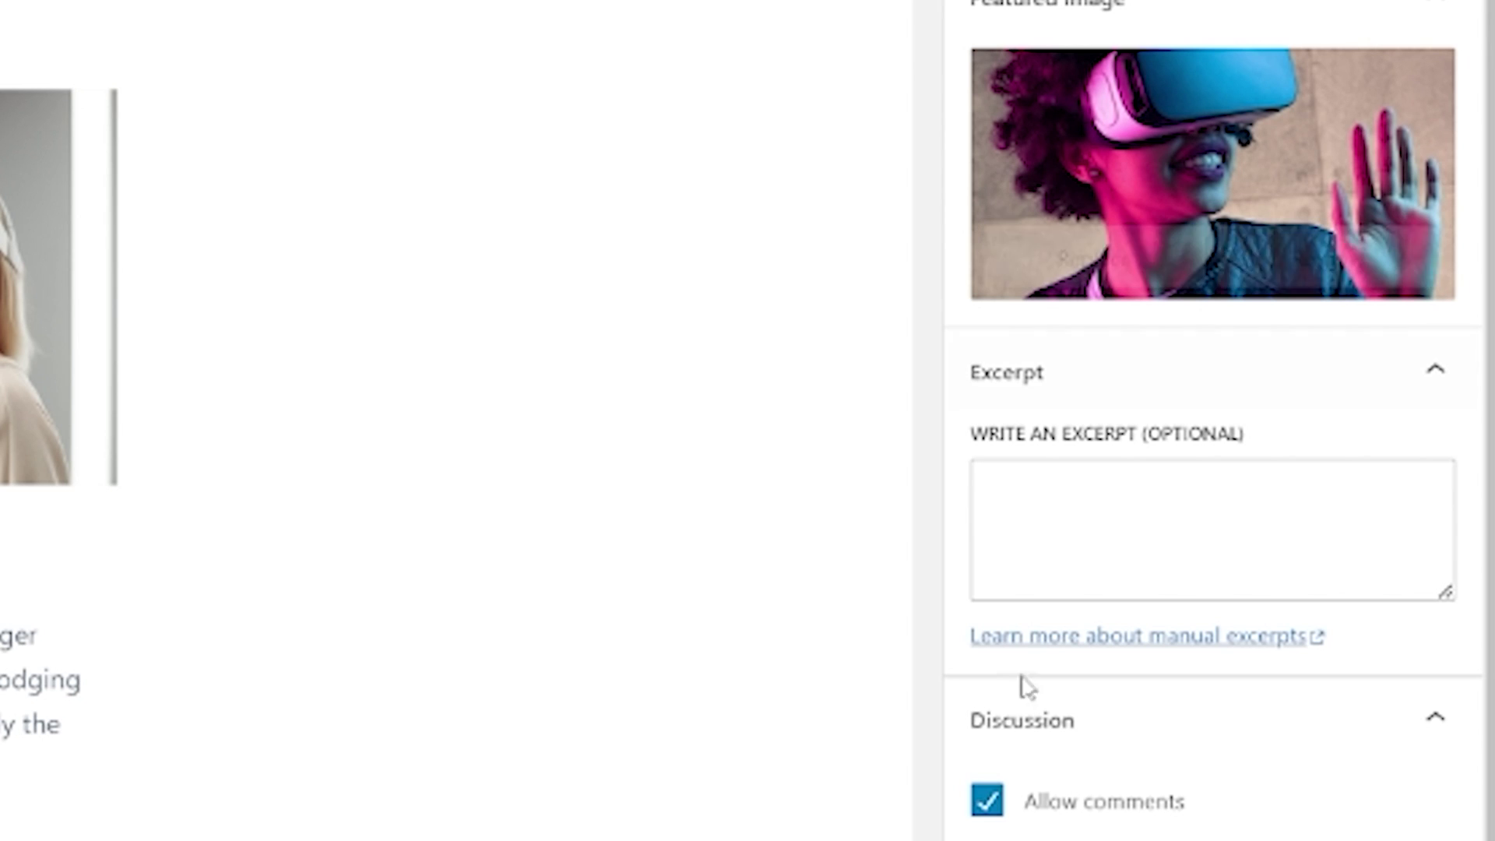
# - Write the excerpt about VR transforming gaming, cinema, live events and travel, then collapse Excerpt and Discussion
pyautogui.click(1095, 507)
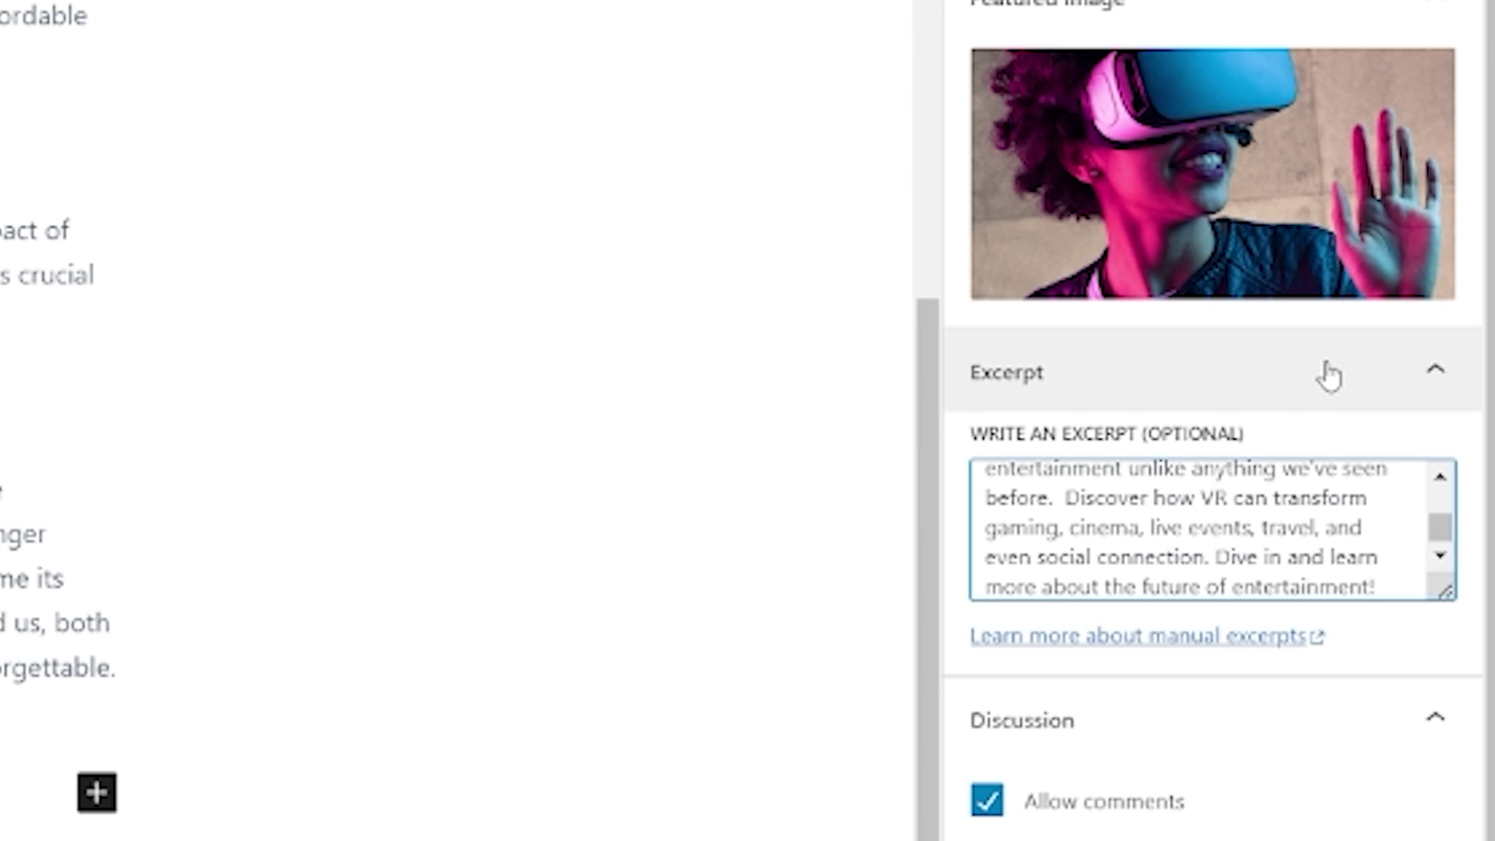
pyautogui.click(1324, 372)
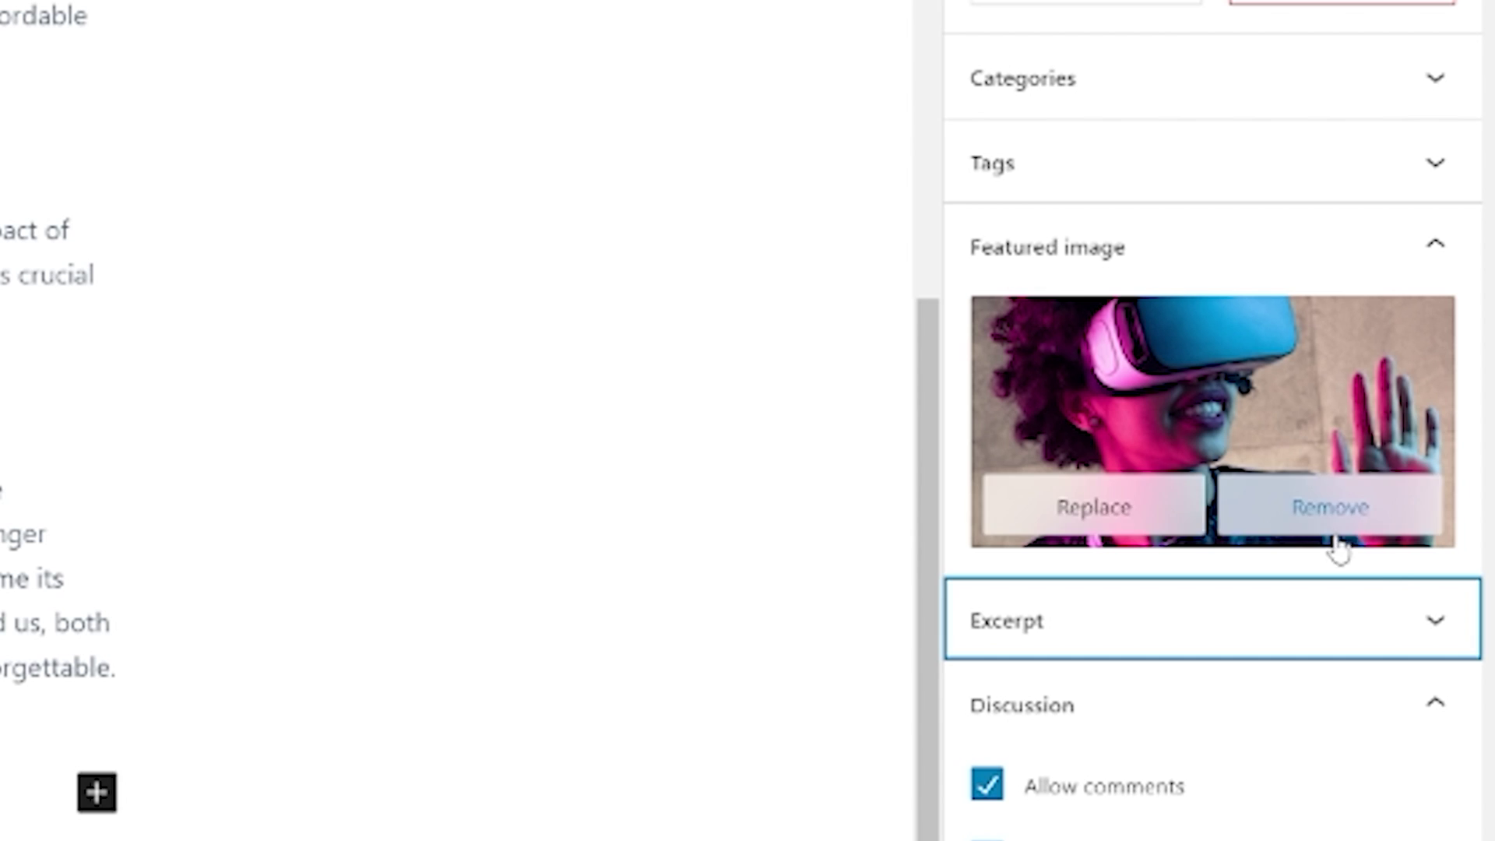
pyautogui.scroll(-1, 1129, 759)
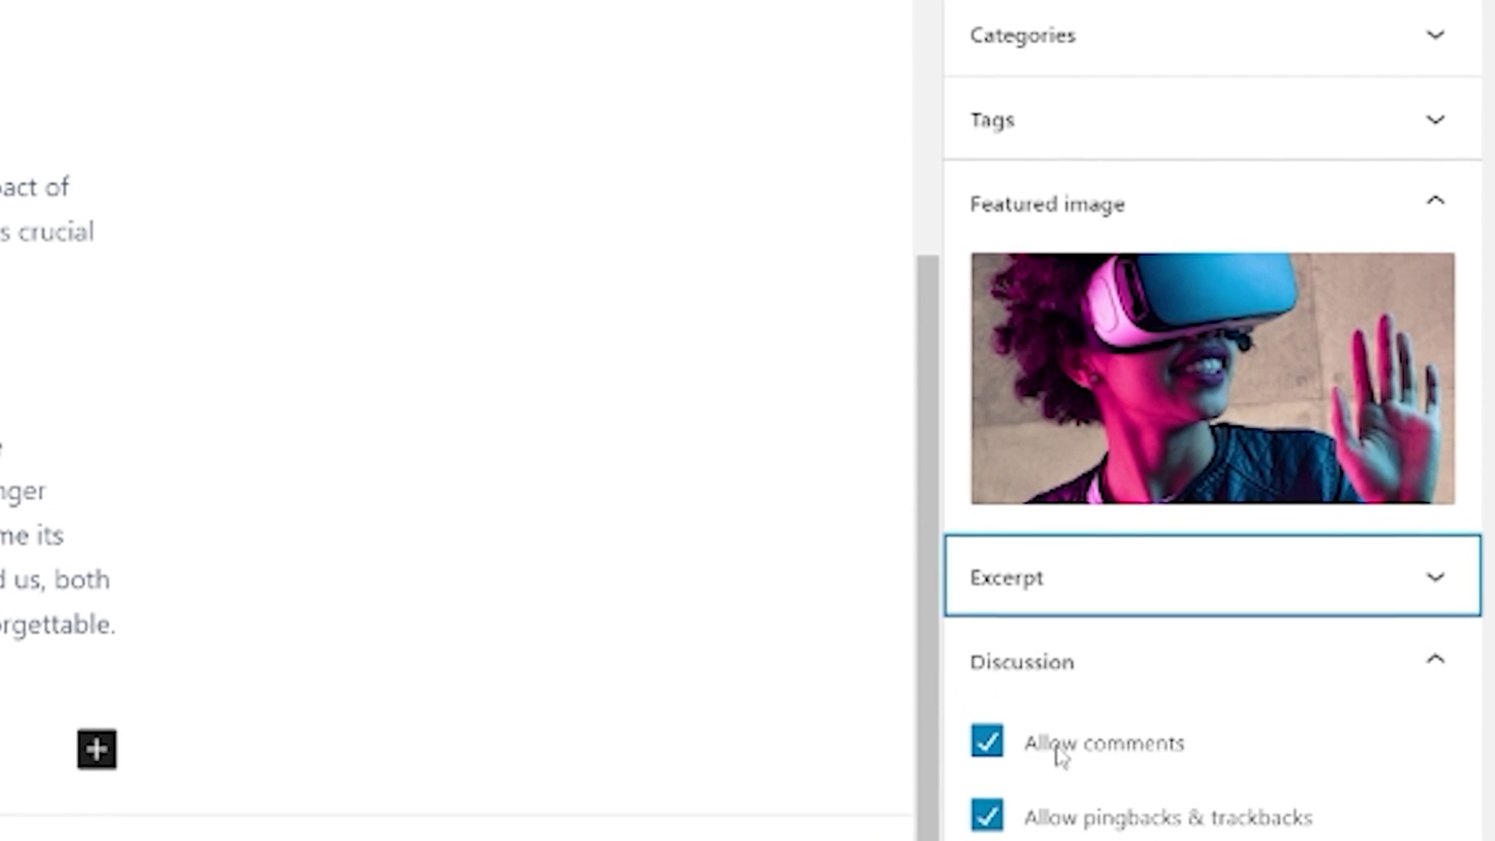
pyautogui.scroll(-1, 1047, 676)
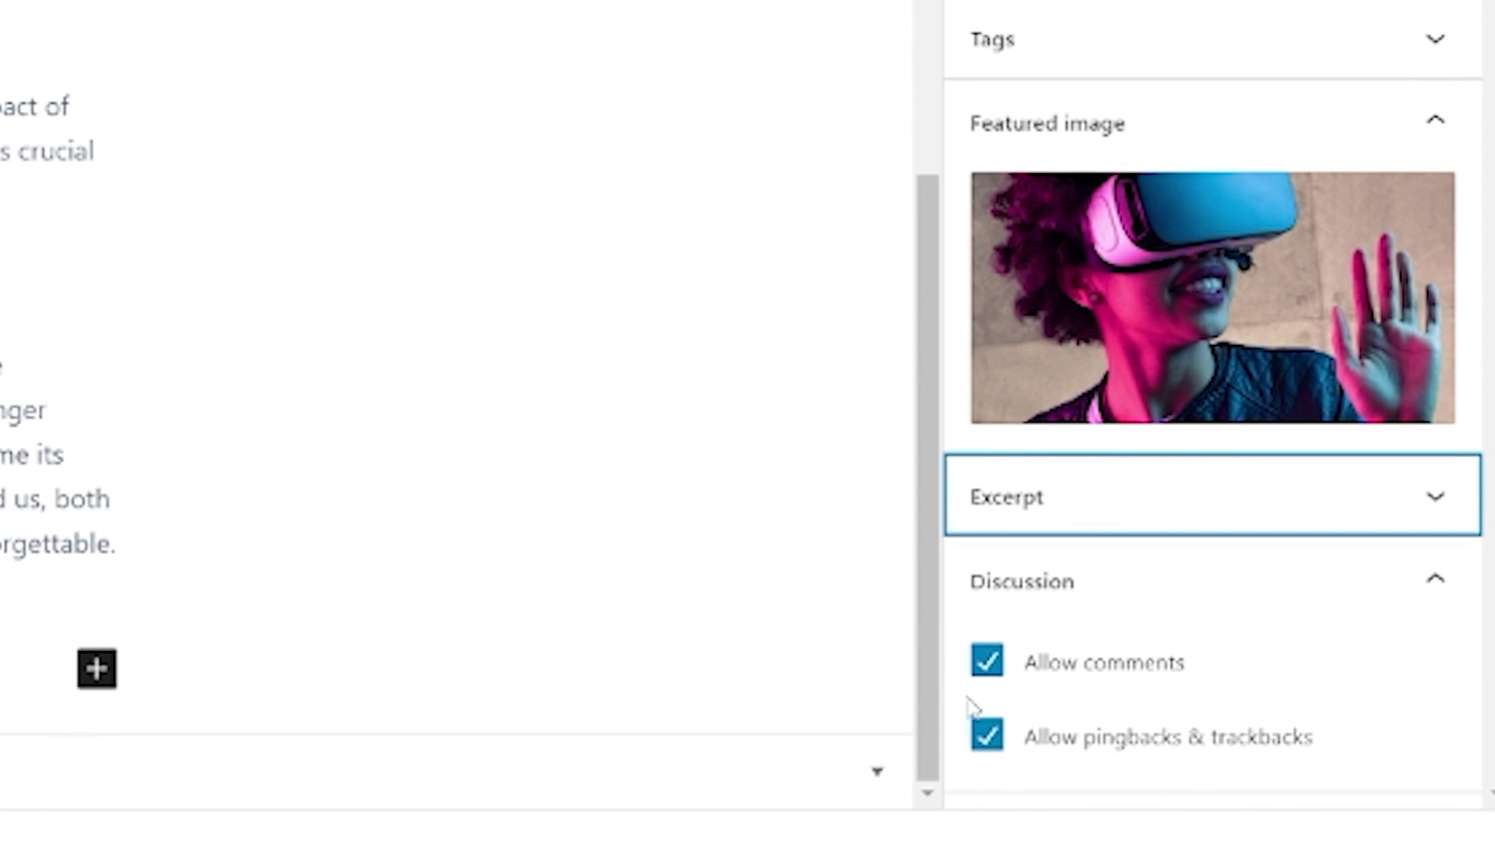
pyautogui.click(1054, 605)
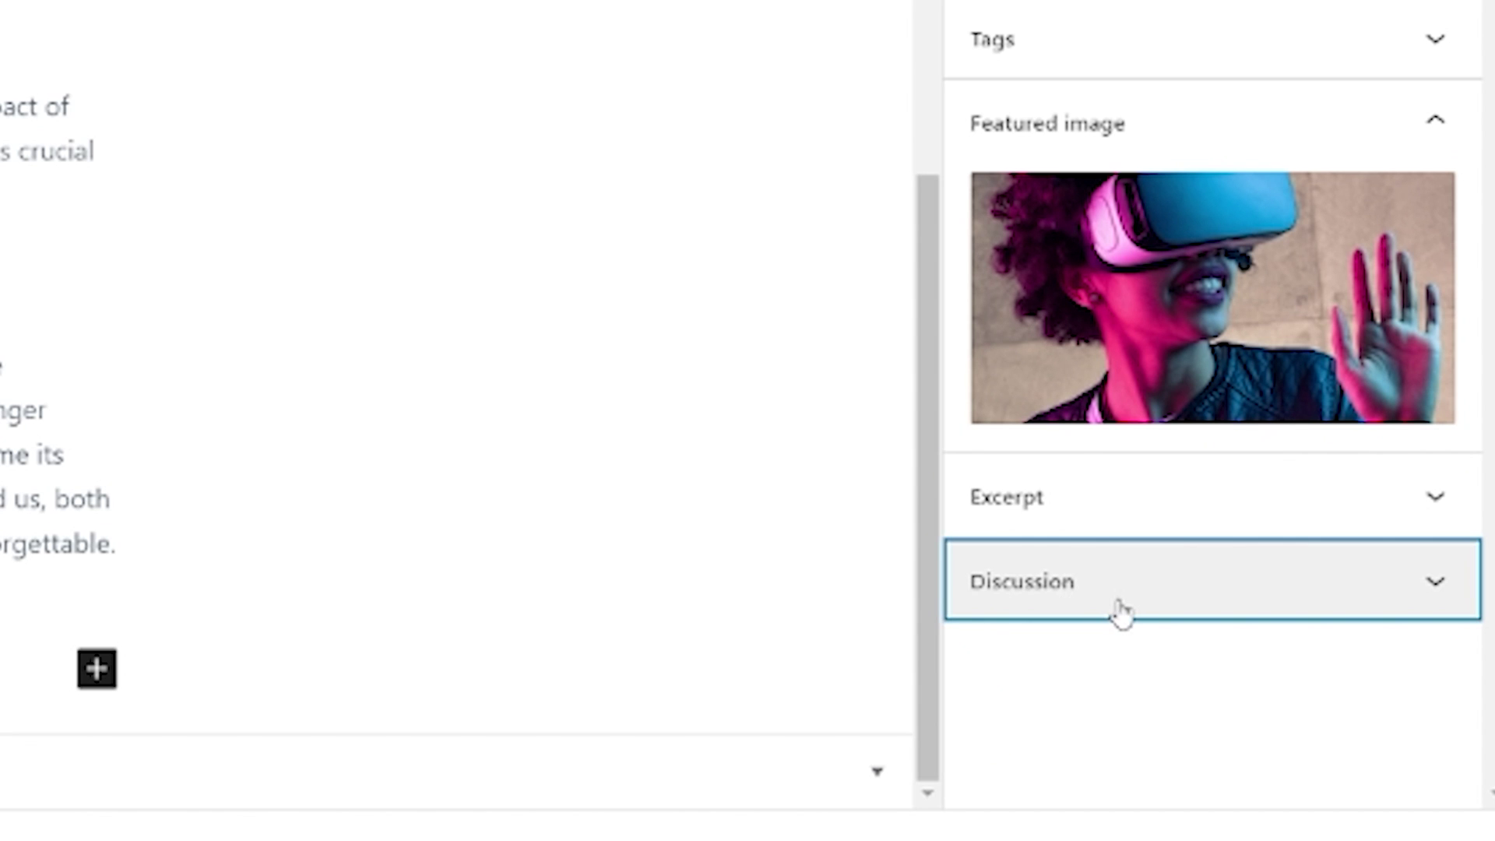
pyautogui.scroll(3, 1151, 73)
# - Set the post's Author to the site's other user account instead of the original user
pyautogui.scroll(7, 1153, 204)
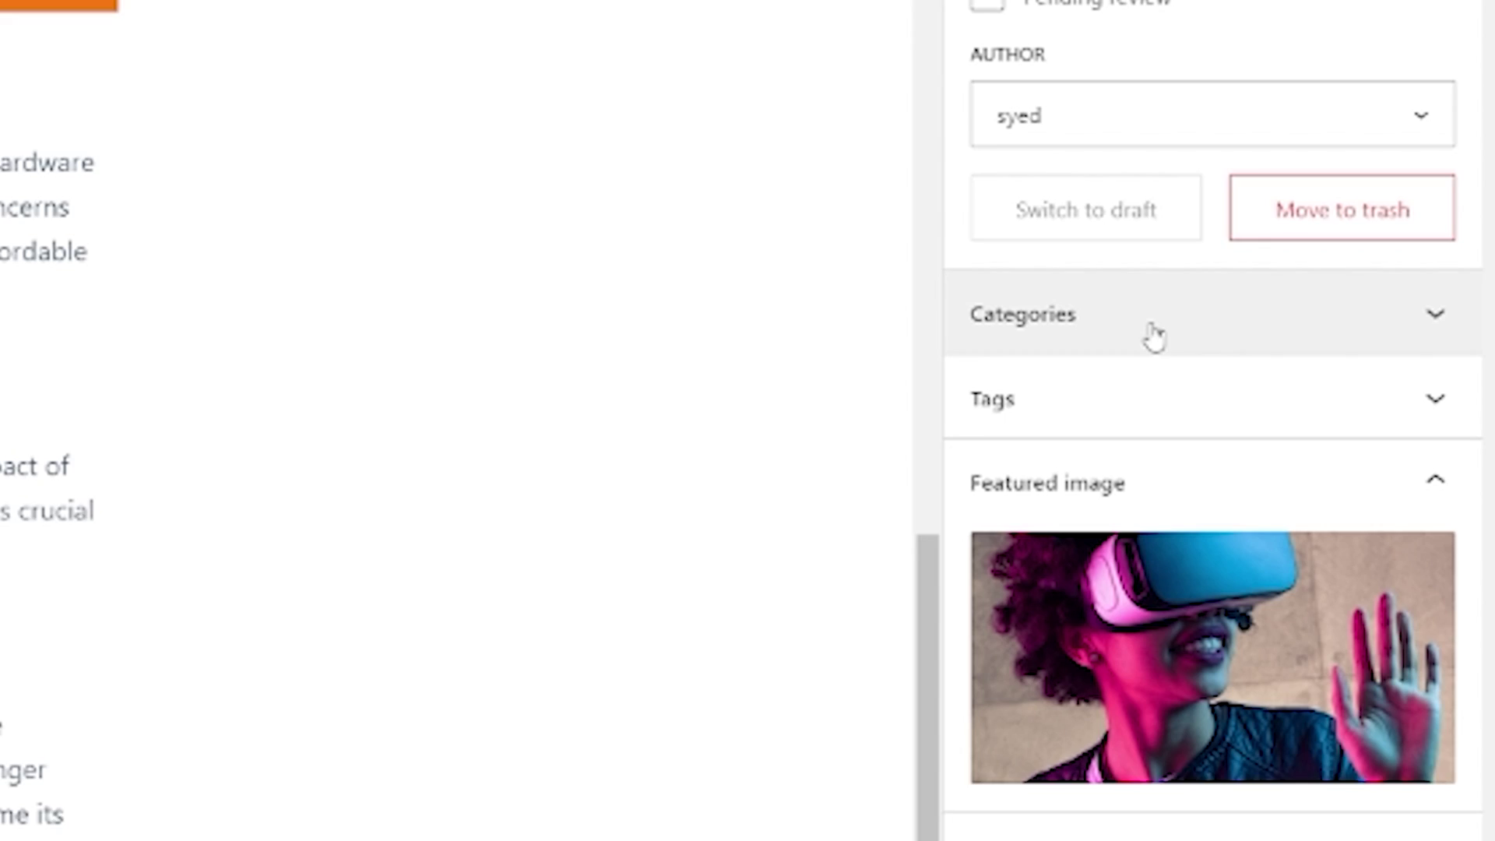
pyautogui.scroll(1, 1127, 327)
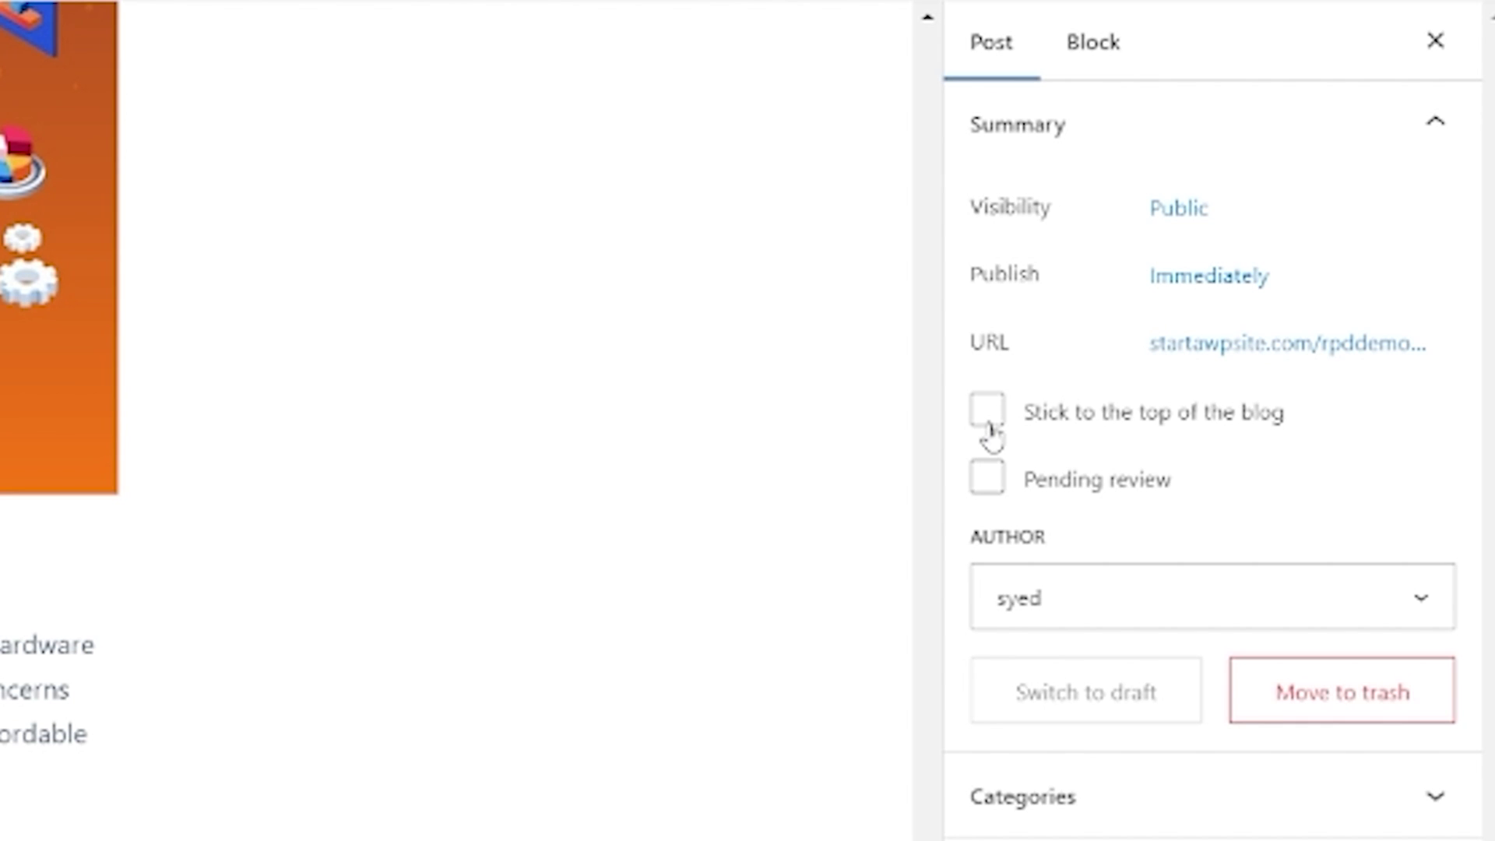
pyautogui.click(1169, 611)
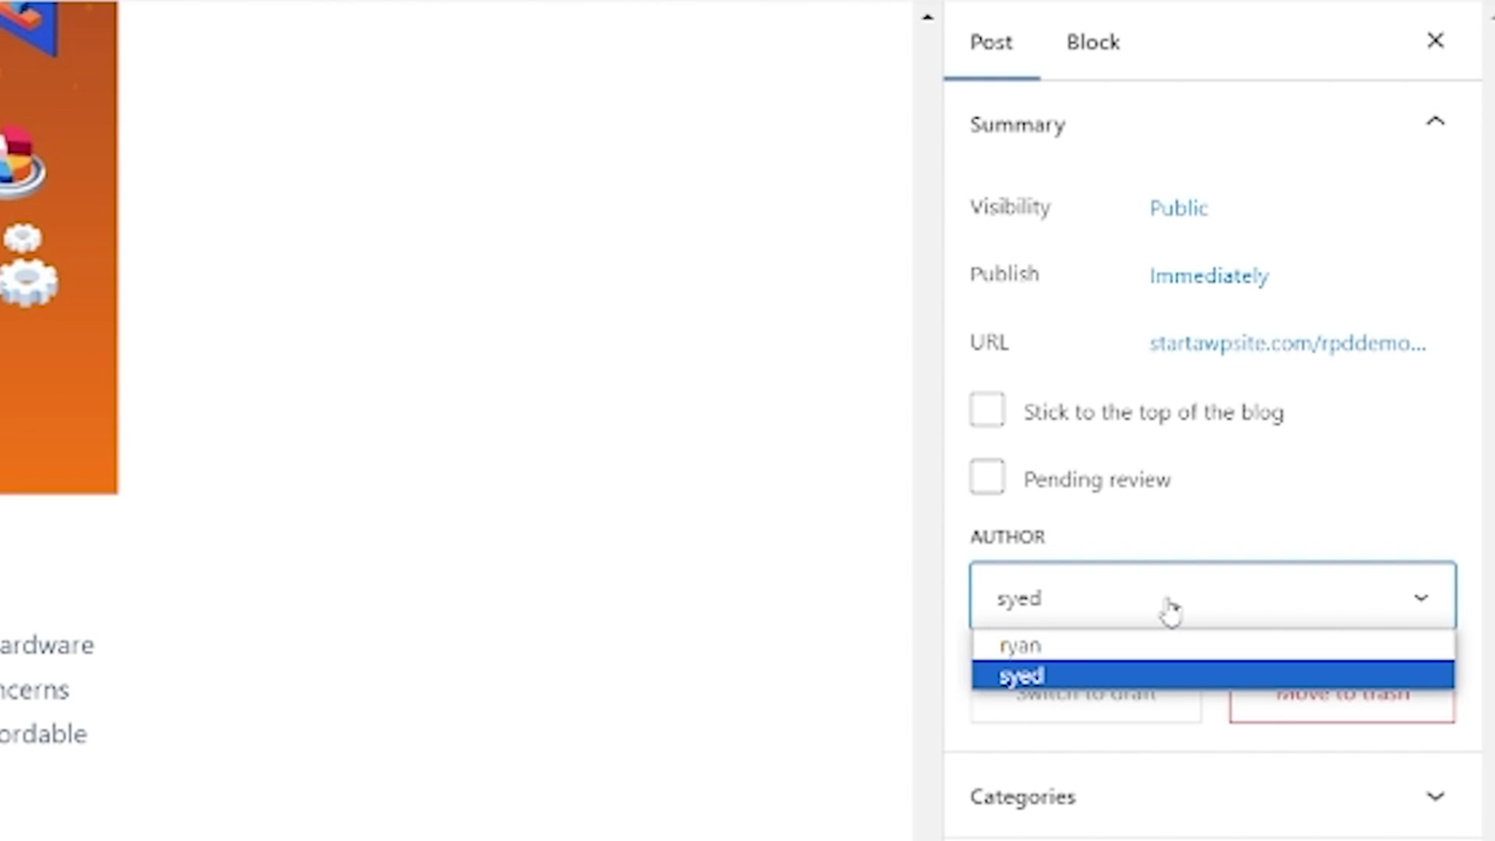
pyautogui.click(1101, 646)
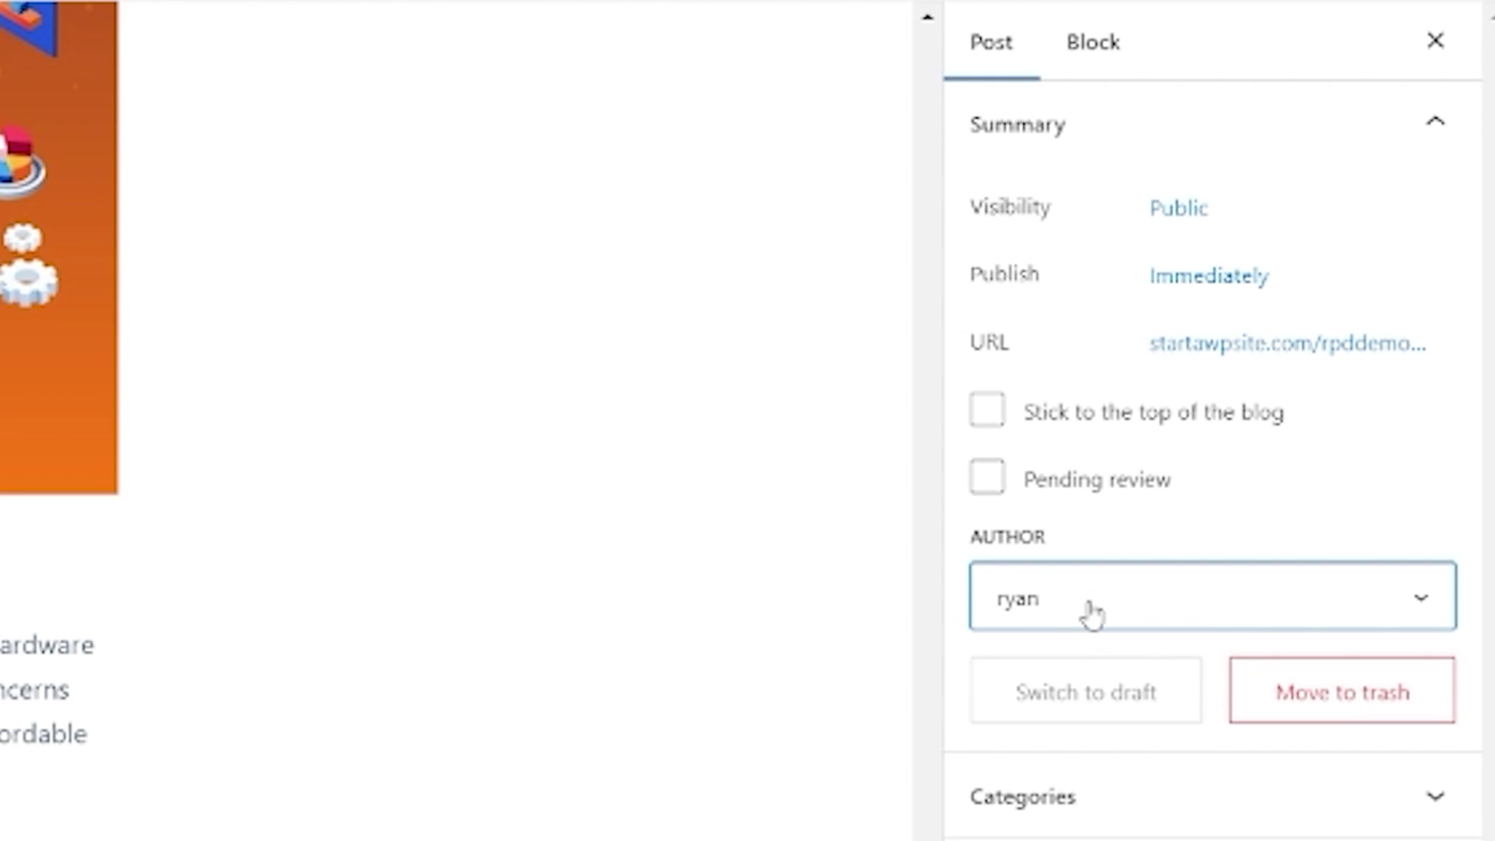
pyautogui.click(1092, 614)
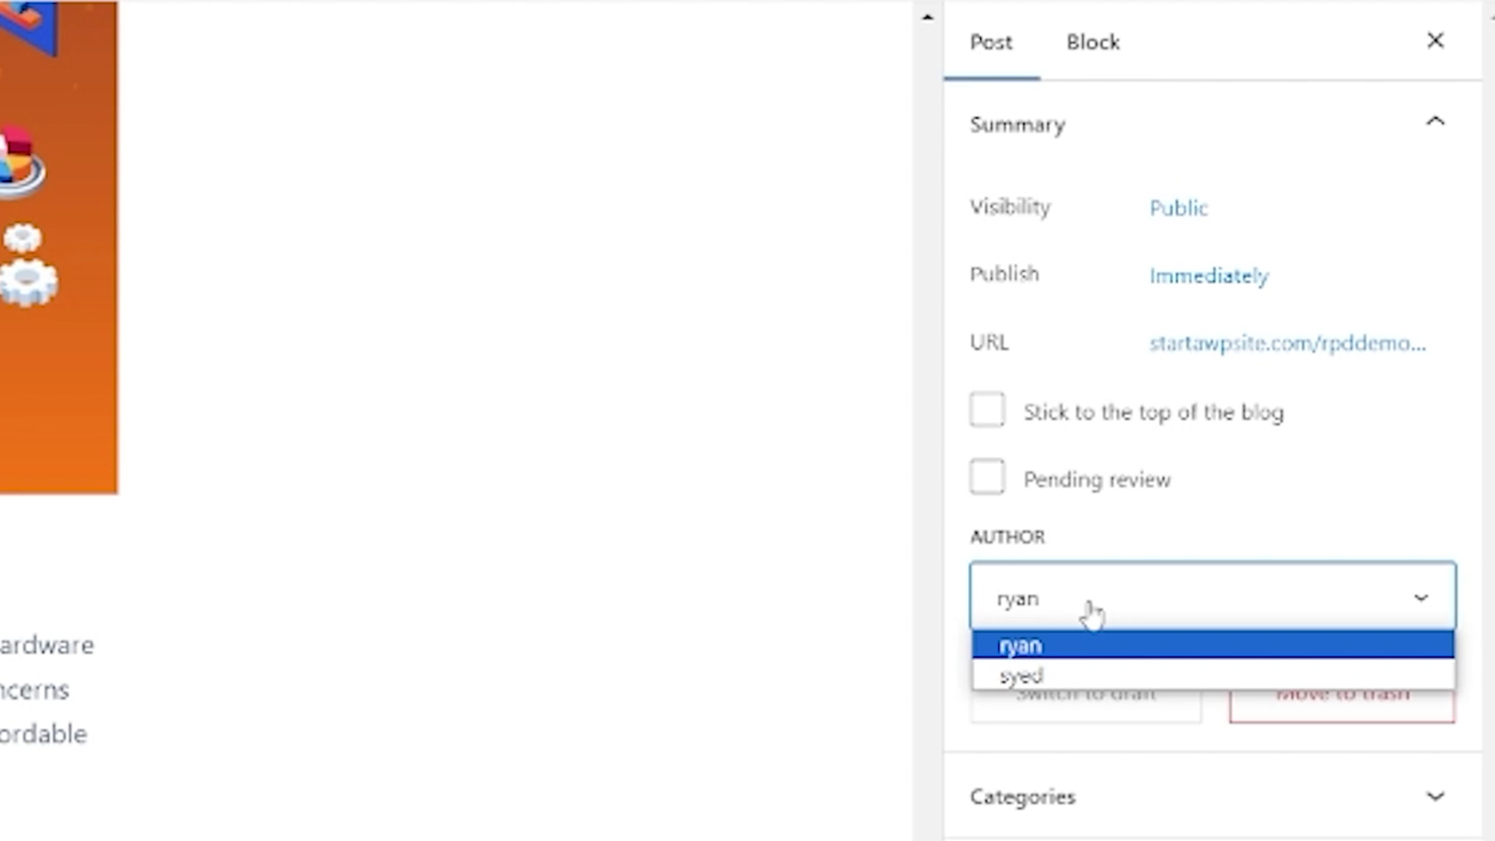
pyautogui.click(1026, 674)
pyautogui.click(1046, 621)
pyautogui.click(1027, 647)
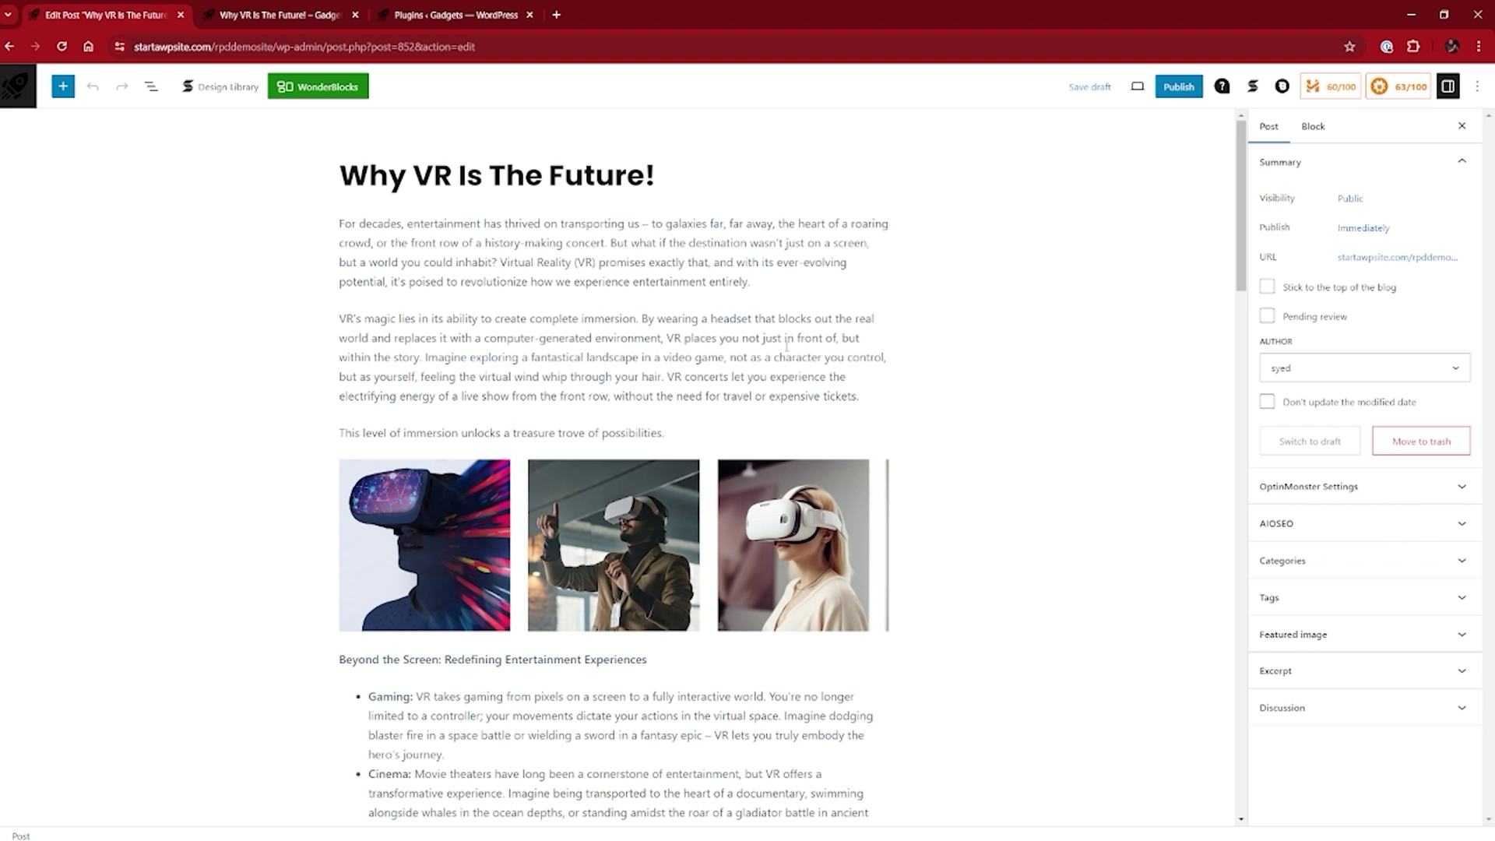
# - In AIOSEO Page Analysis, view the Title results, then the Readability tab's four errors
pyautogui.scroll(-20, 496, 426)
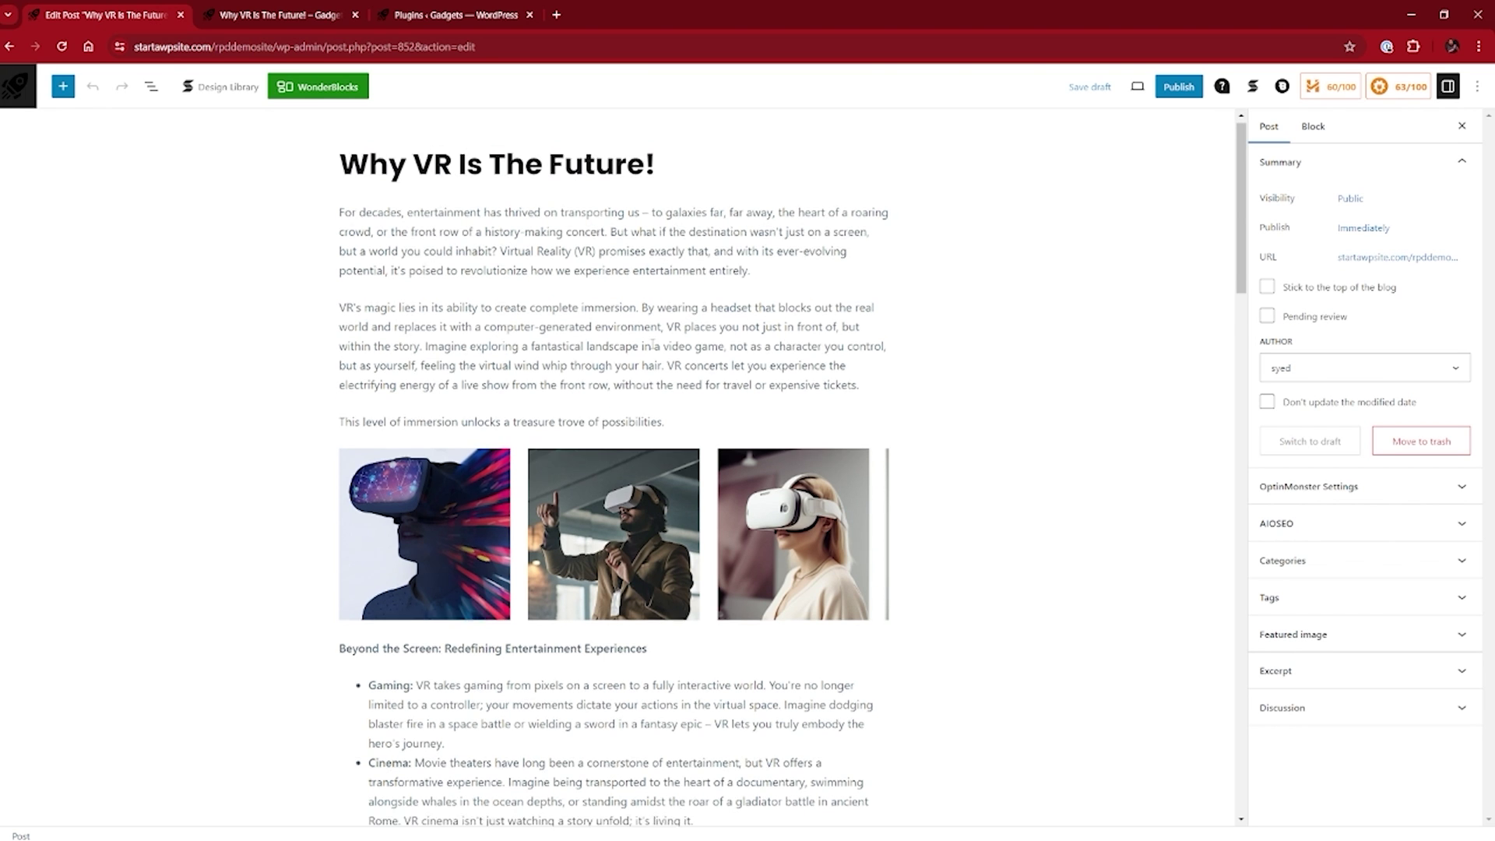
pyautogui.scroll(2, 496, 426)
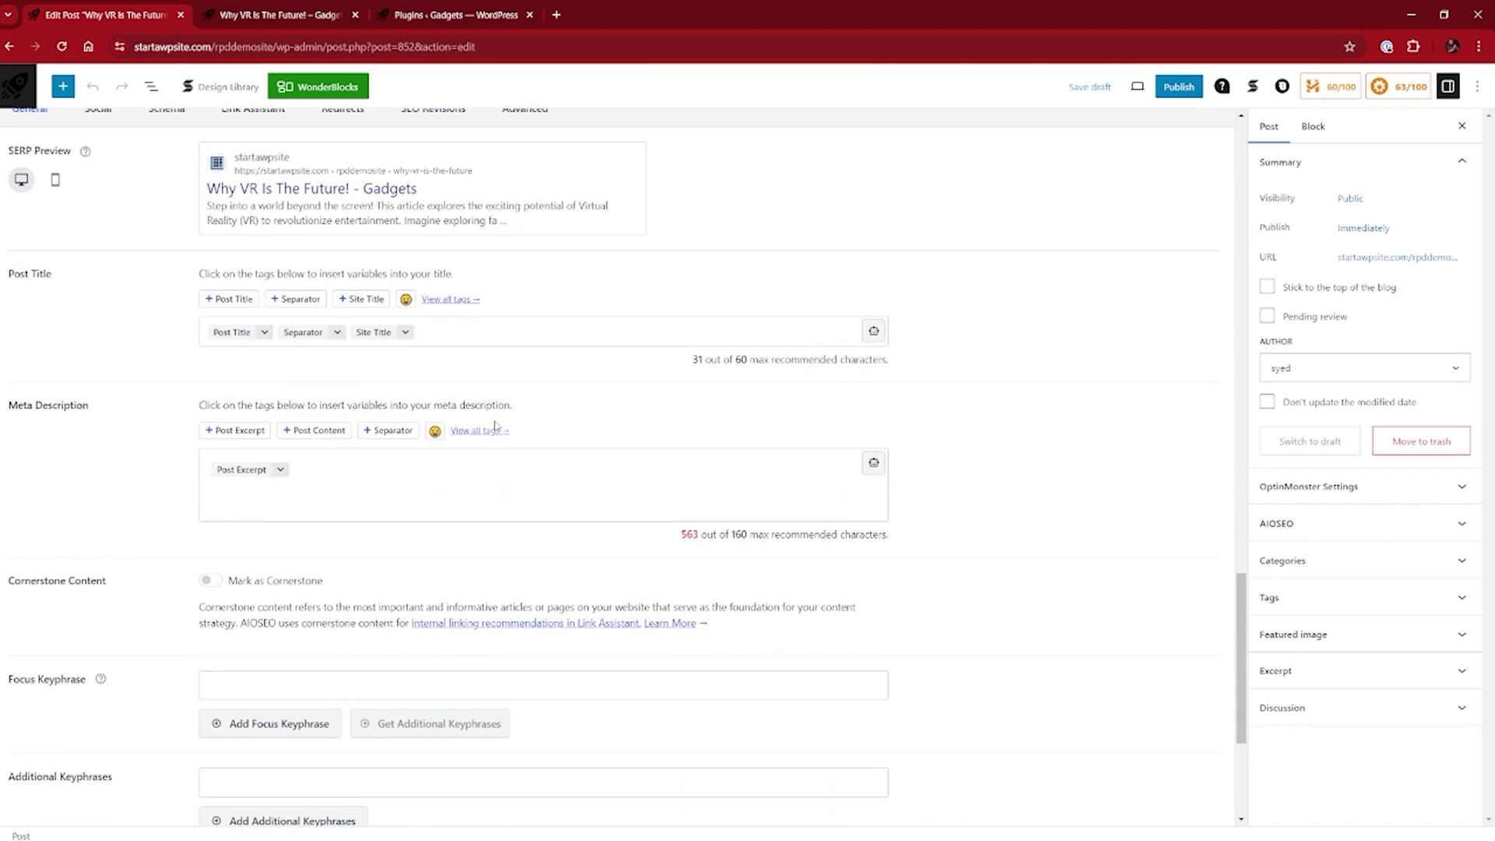
pyautogui.scroll(1, 495, 426)
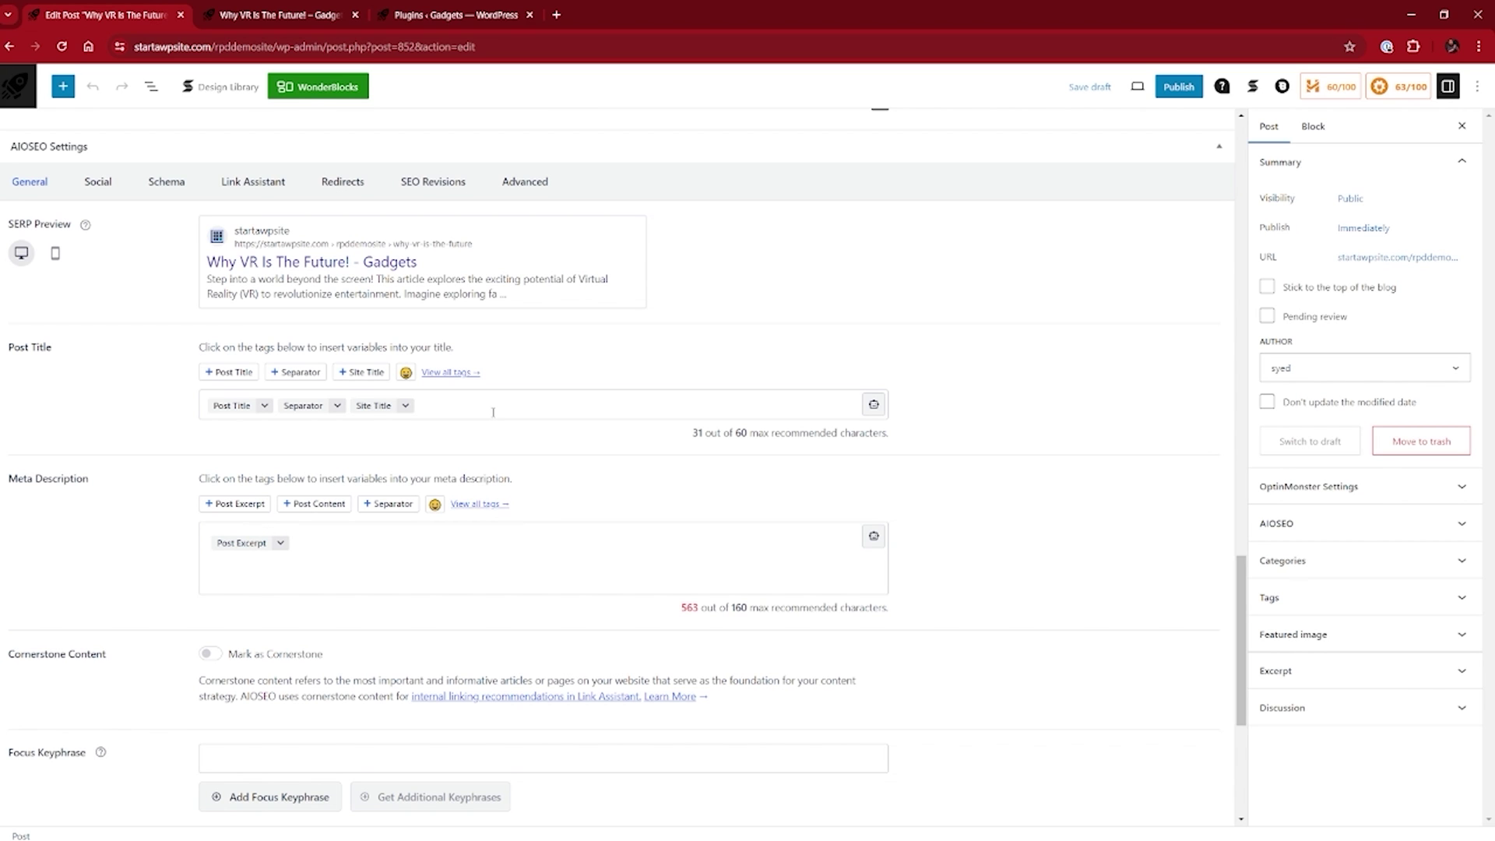
pyautogui.scroll(-4, 183, 453)
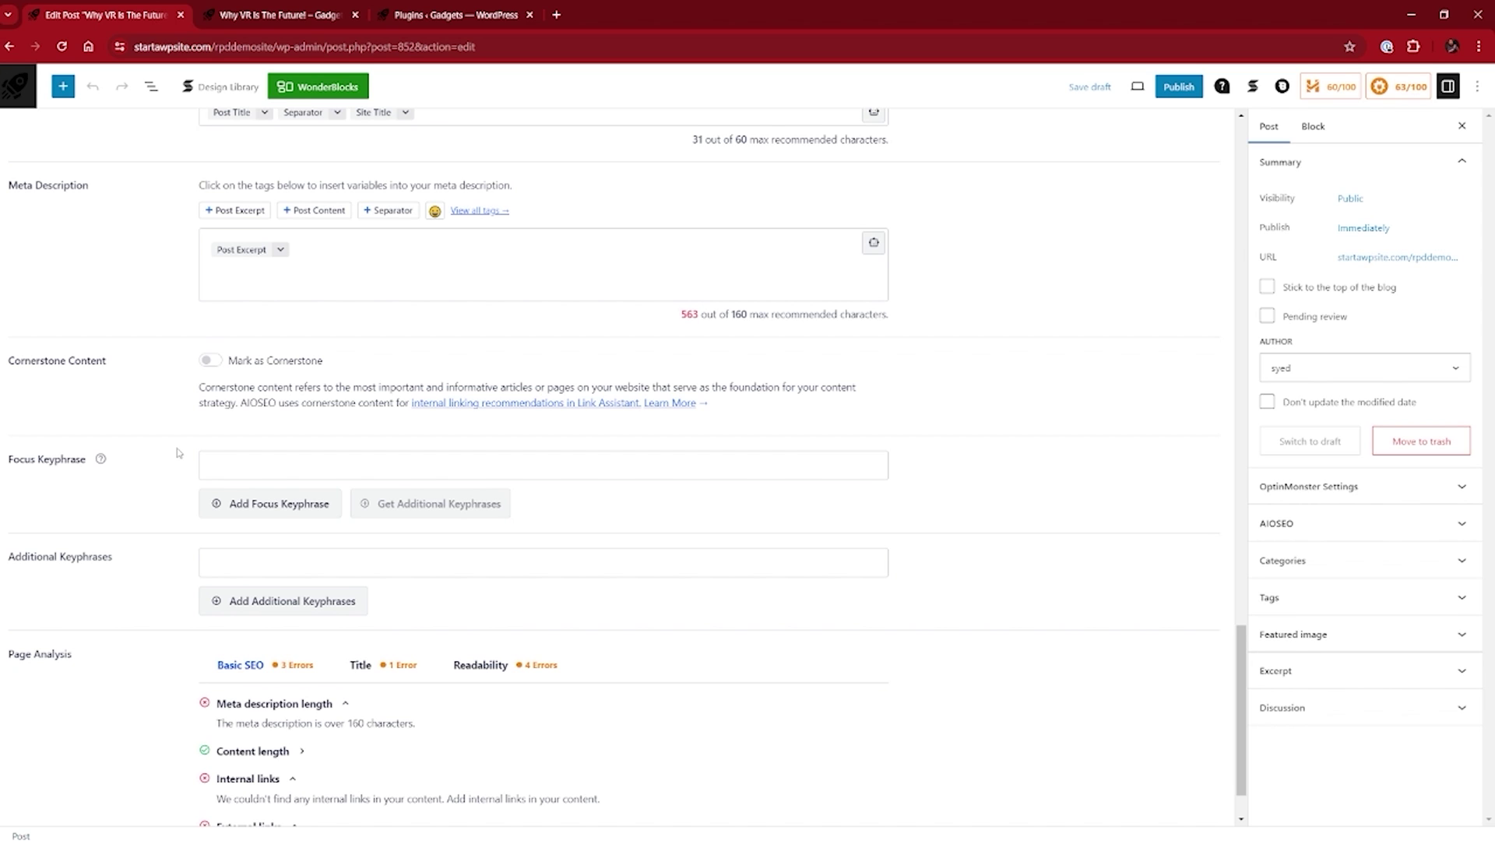
pyautogui.scroll(-1, 178, 453)
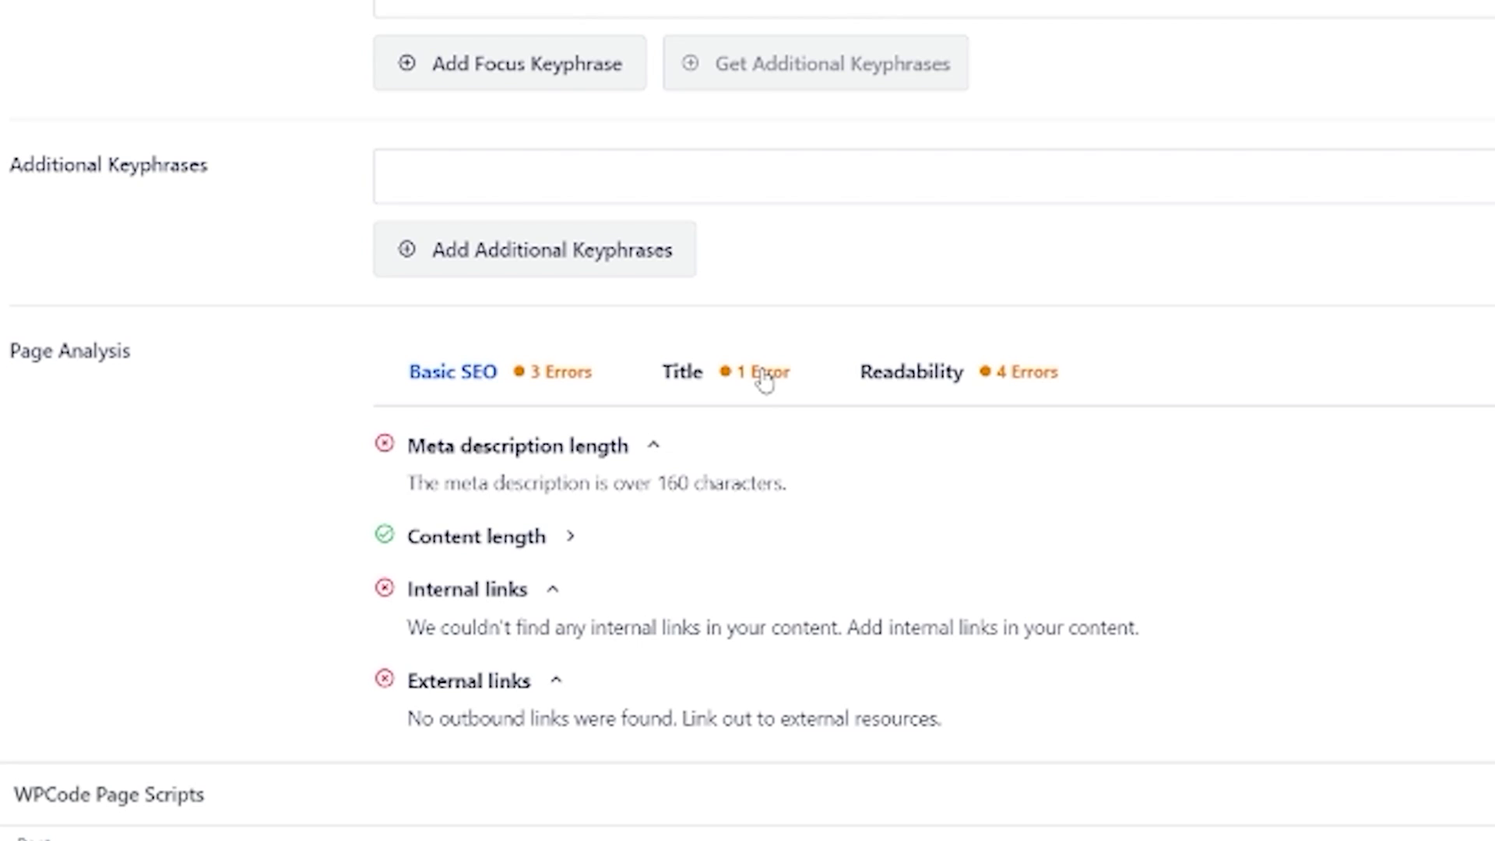
pyautogui.click(766, 378)
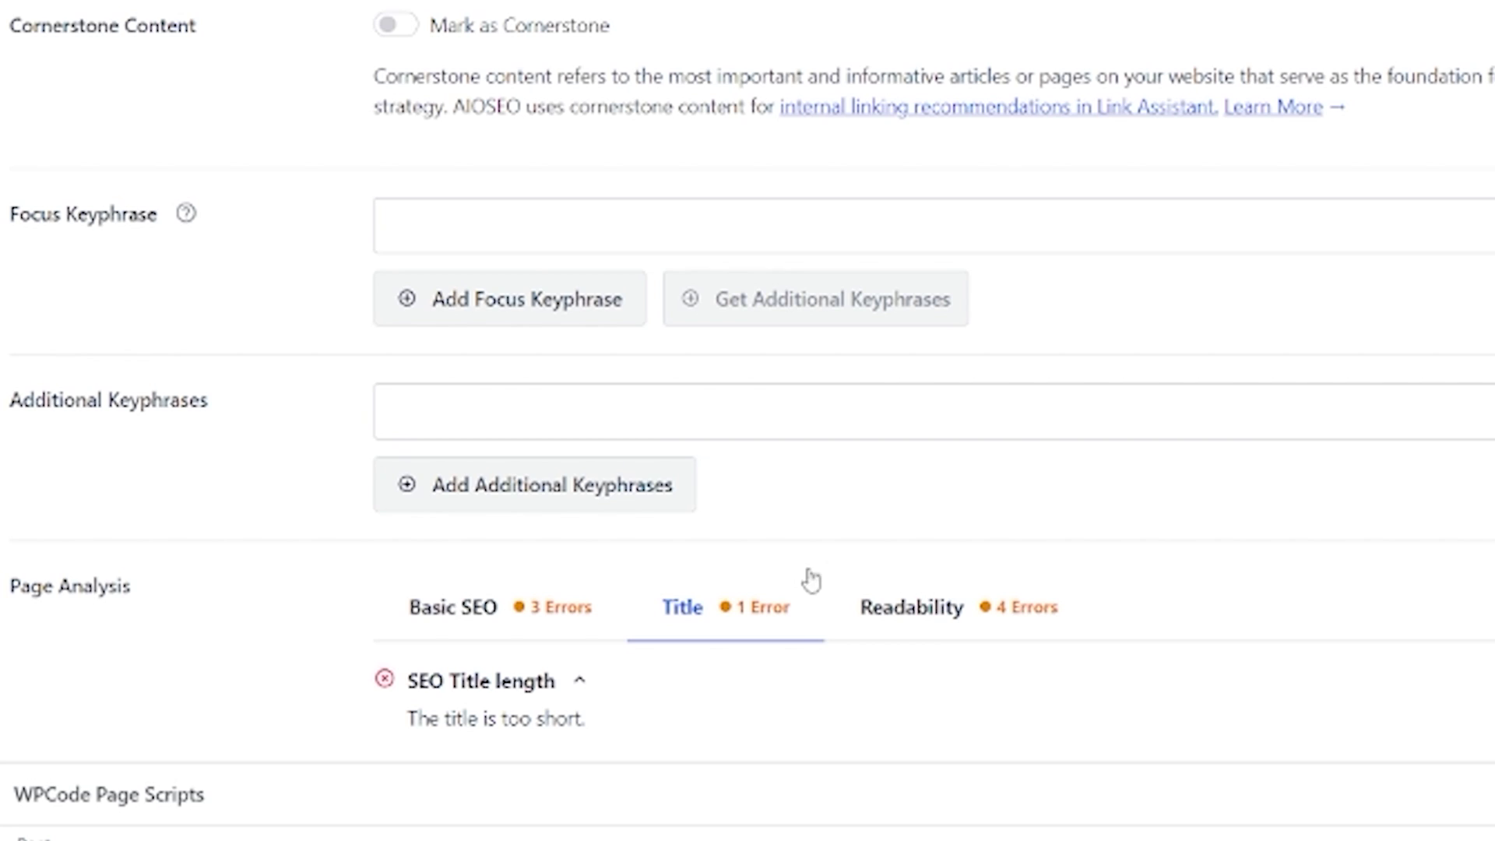
pyautogui.click(1024, 615)
pyautogui.scroll(-4, 1028, 620)
pyautogui.scroll(-3, 837, 635)
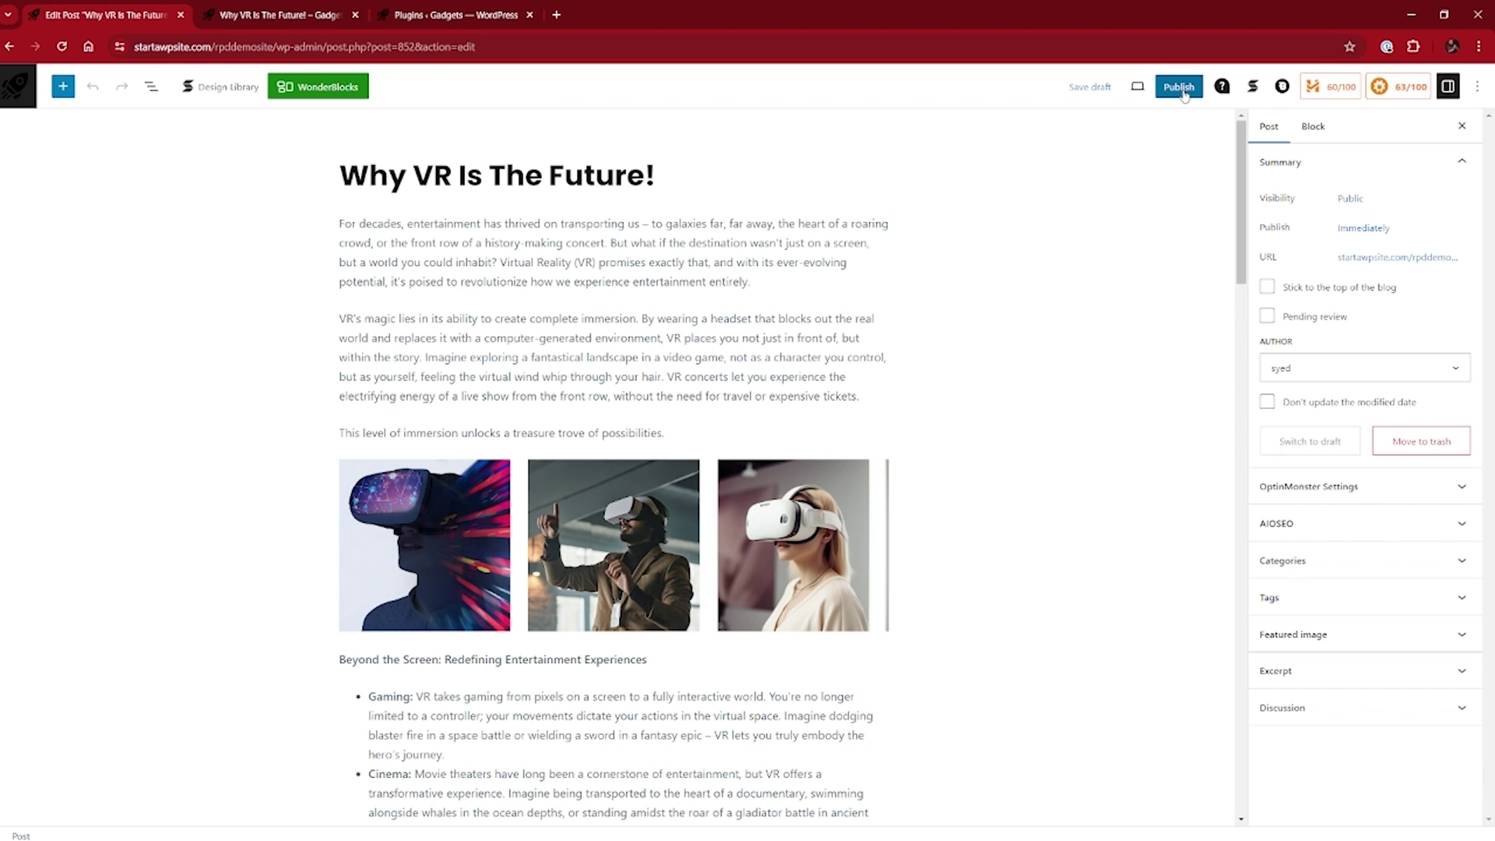
# - Start publishing the post, expanding and collapsing the 'Publish: Immediately' setting in the pre-publish panel
pyautogui.click(1180, 88)
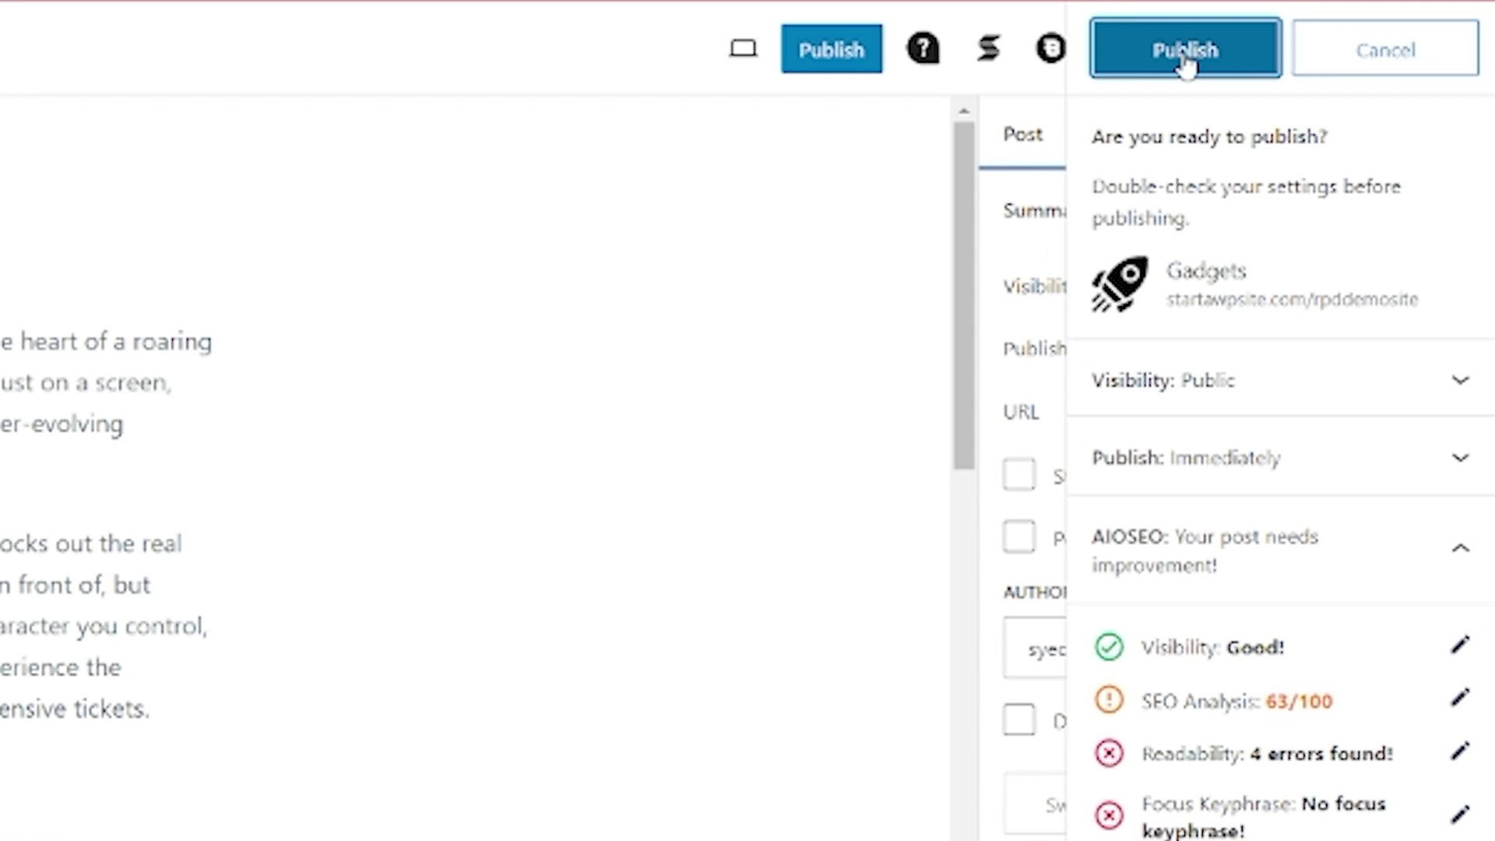
pyautogui.click(1425, 456)
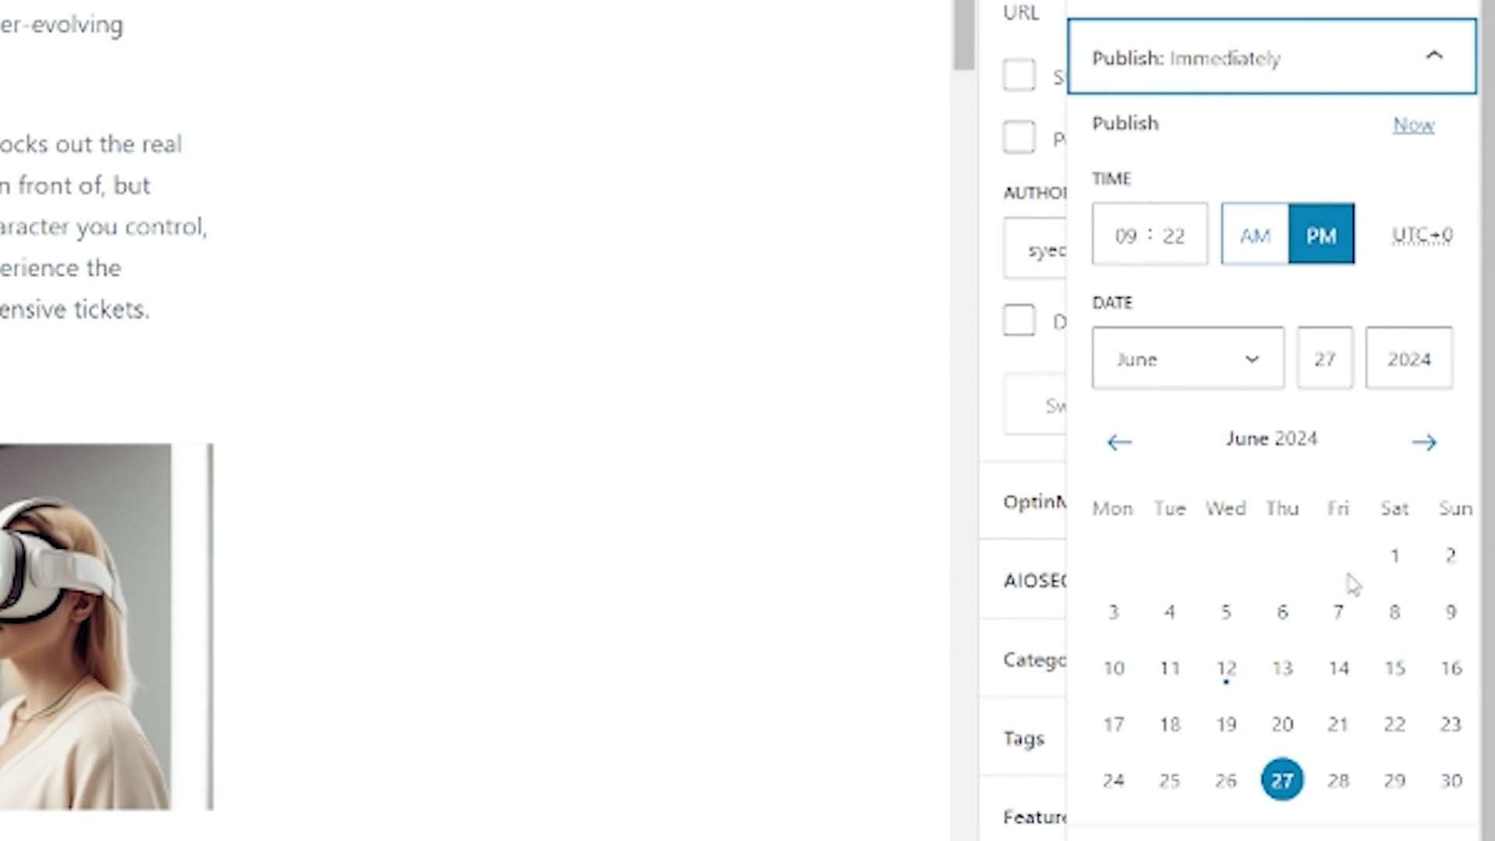
pyautogui.click(1405, 58)
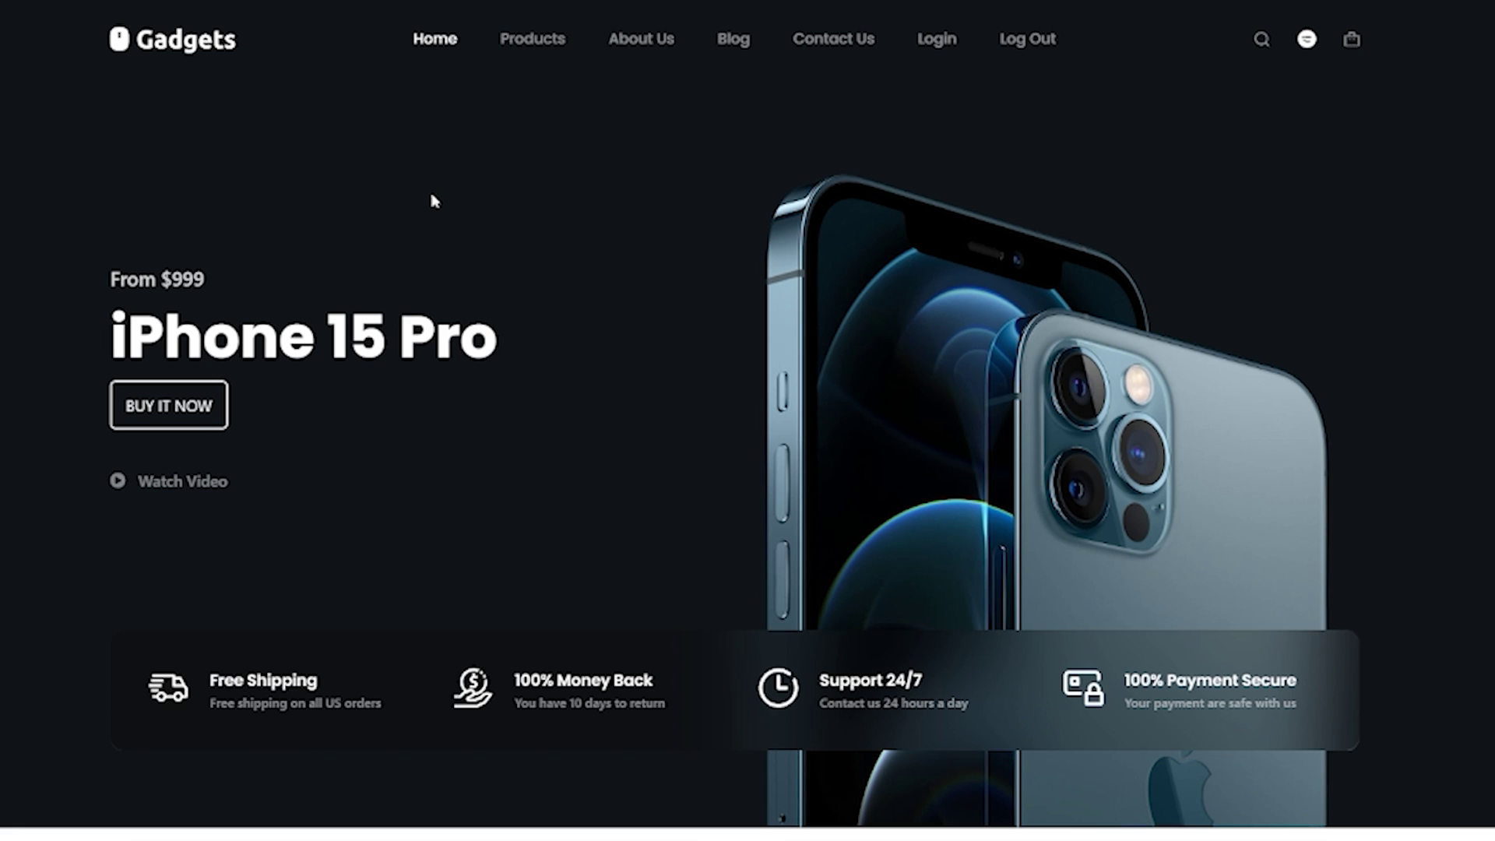
# - From the Blog page, open the 'Why VR Is The Future!' article and scroll through it
pyautogui.click(744, 51)
pyautogui.scroll(-5, 521, 141)
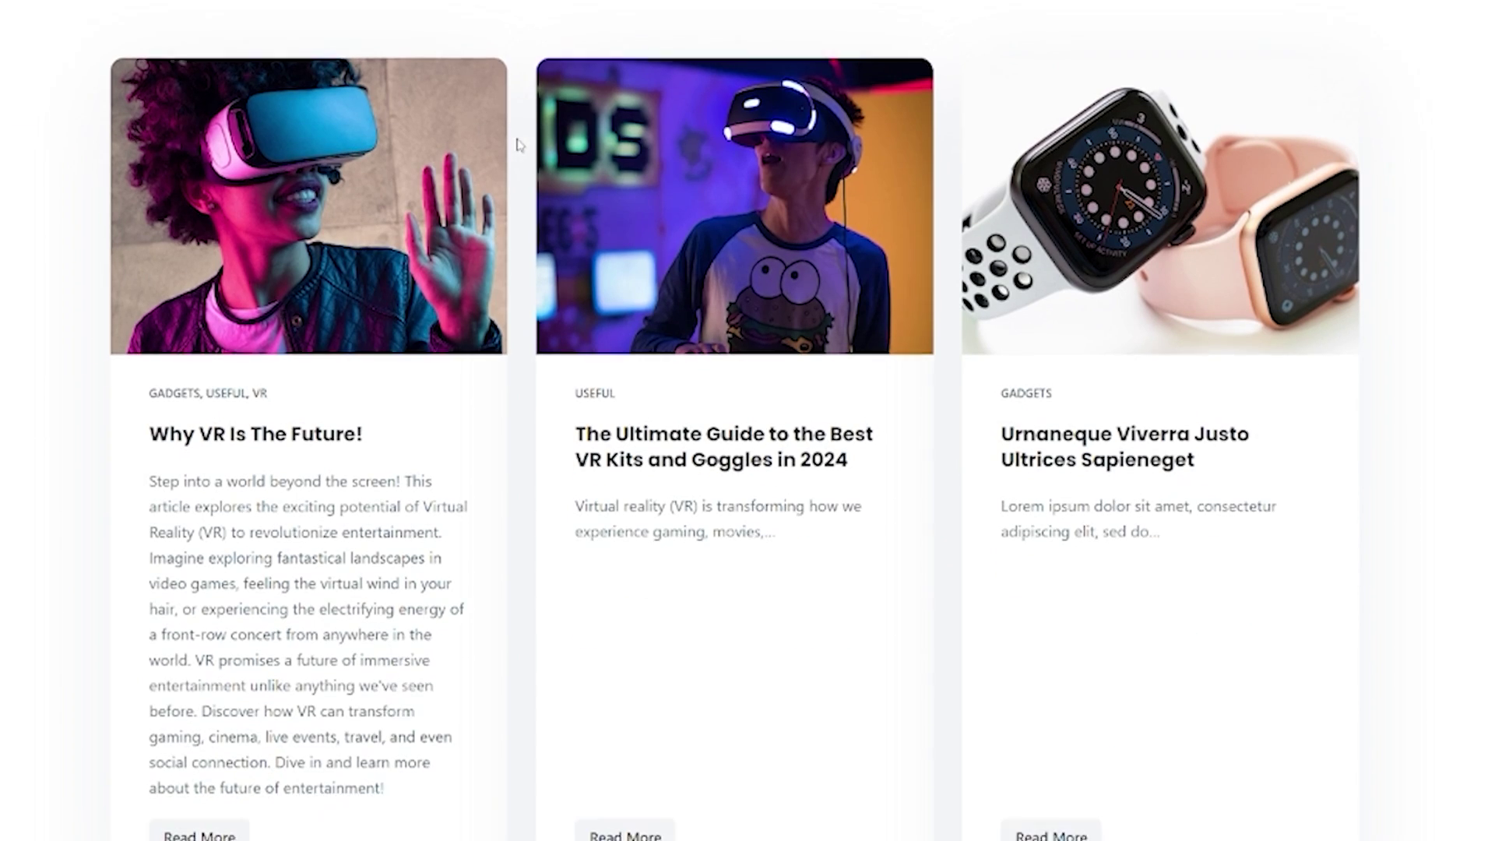
pyautogui.scroll(-1, 520, 144)
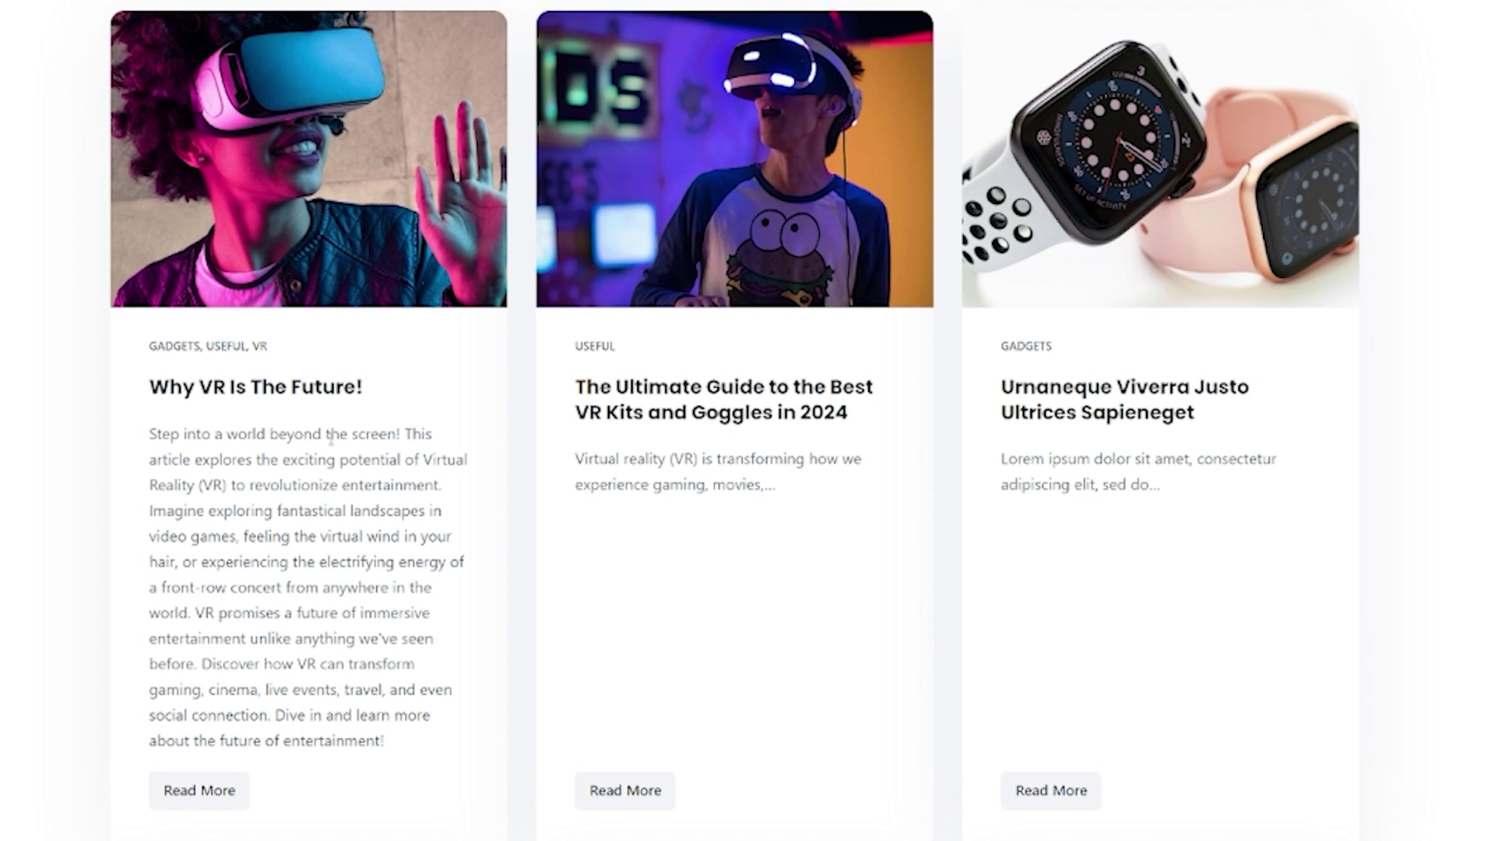
pyautogui.scroll(2, 251, 545)
pyautogui.scroll(-2, 319, 343)
pyautogui.click(267, 397)
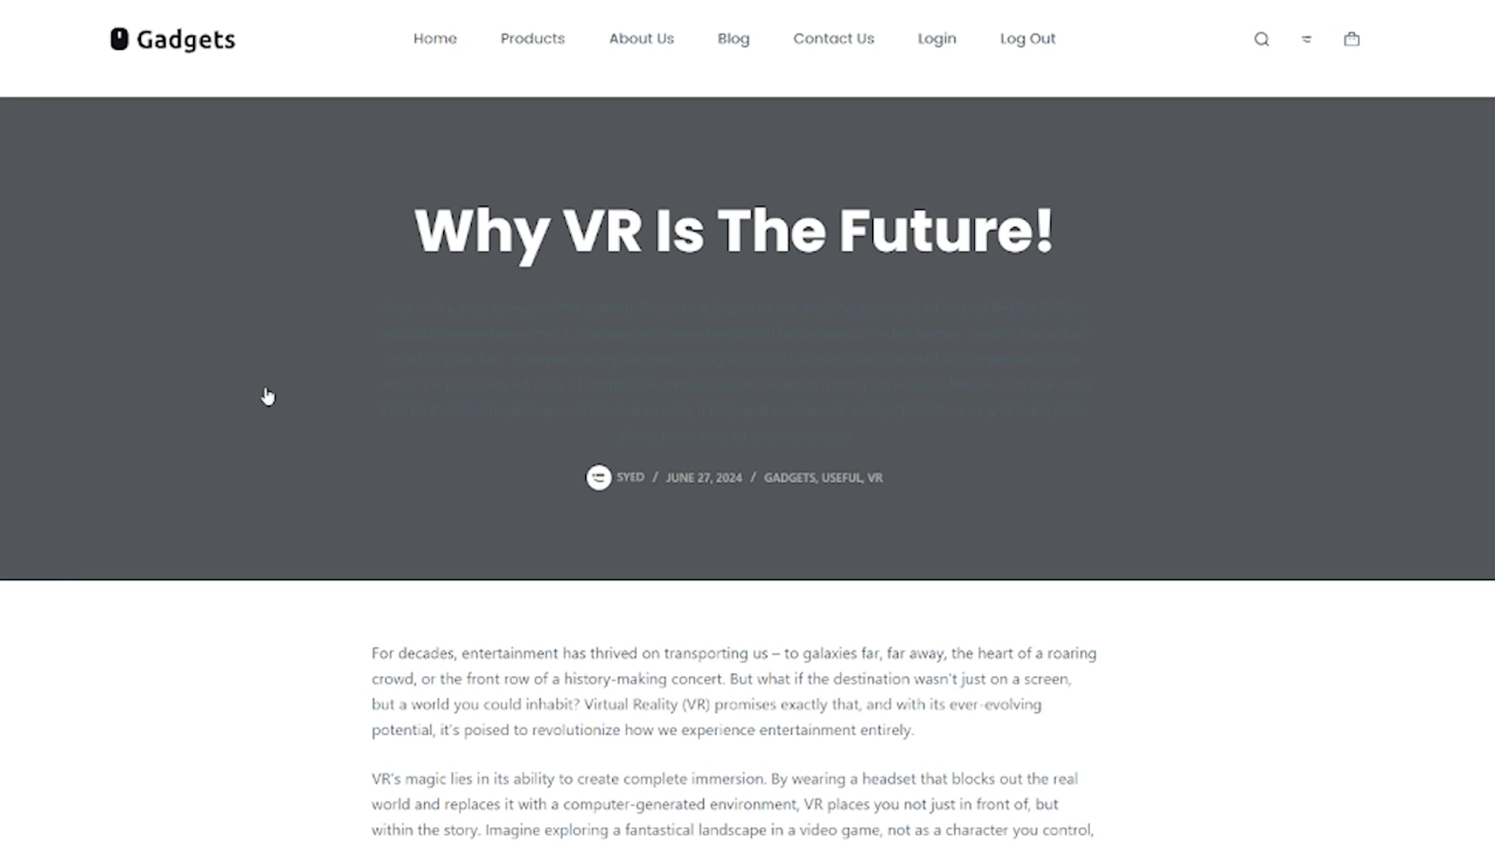
pyautogui.scroll(-7, 354, 497)
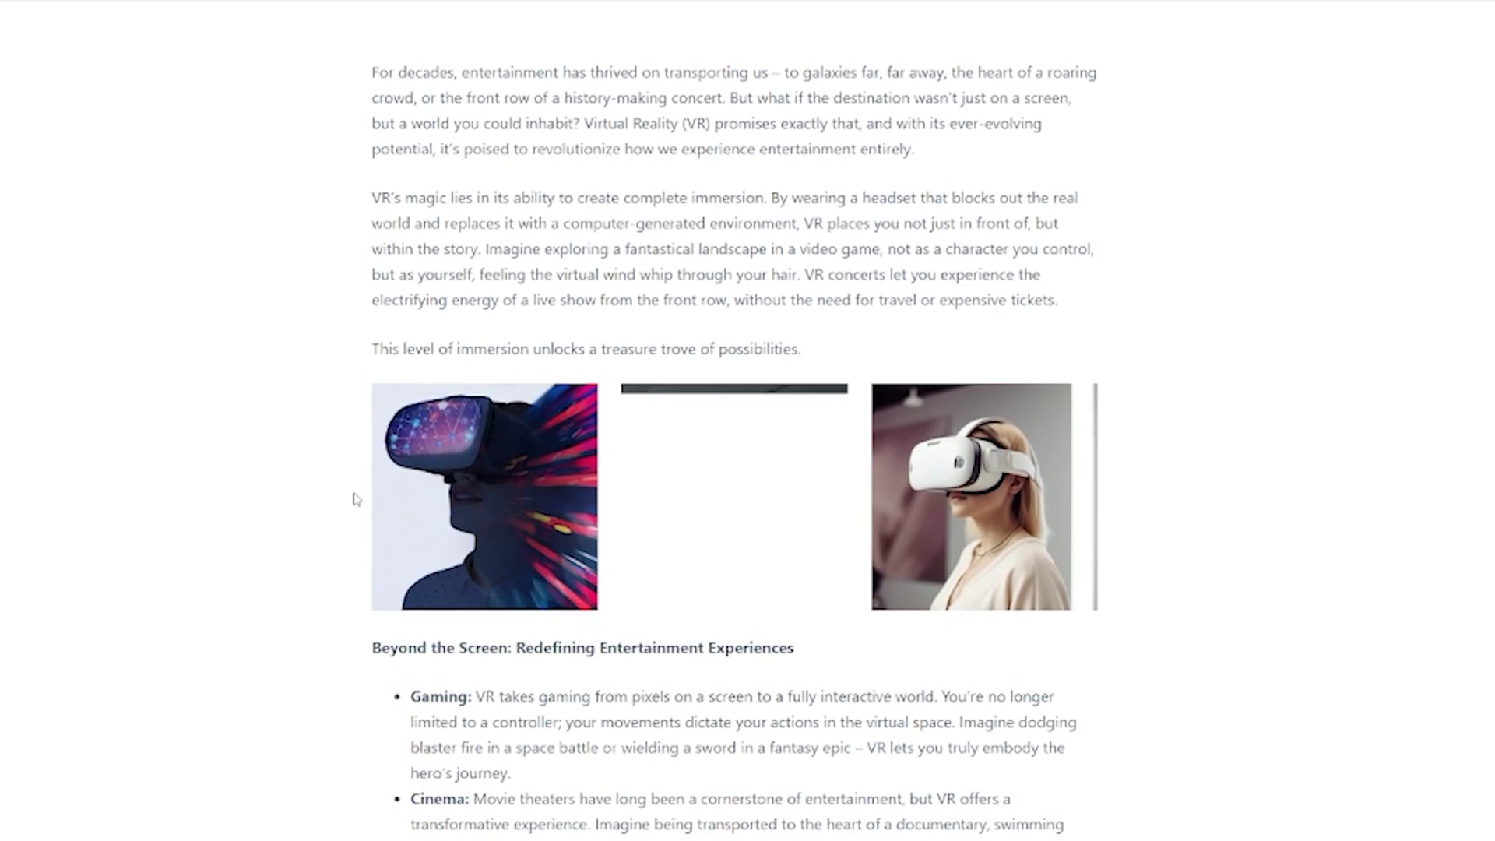
pyautogui.scroll(-3, 355, 496)
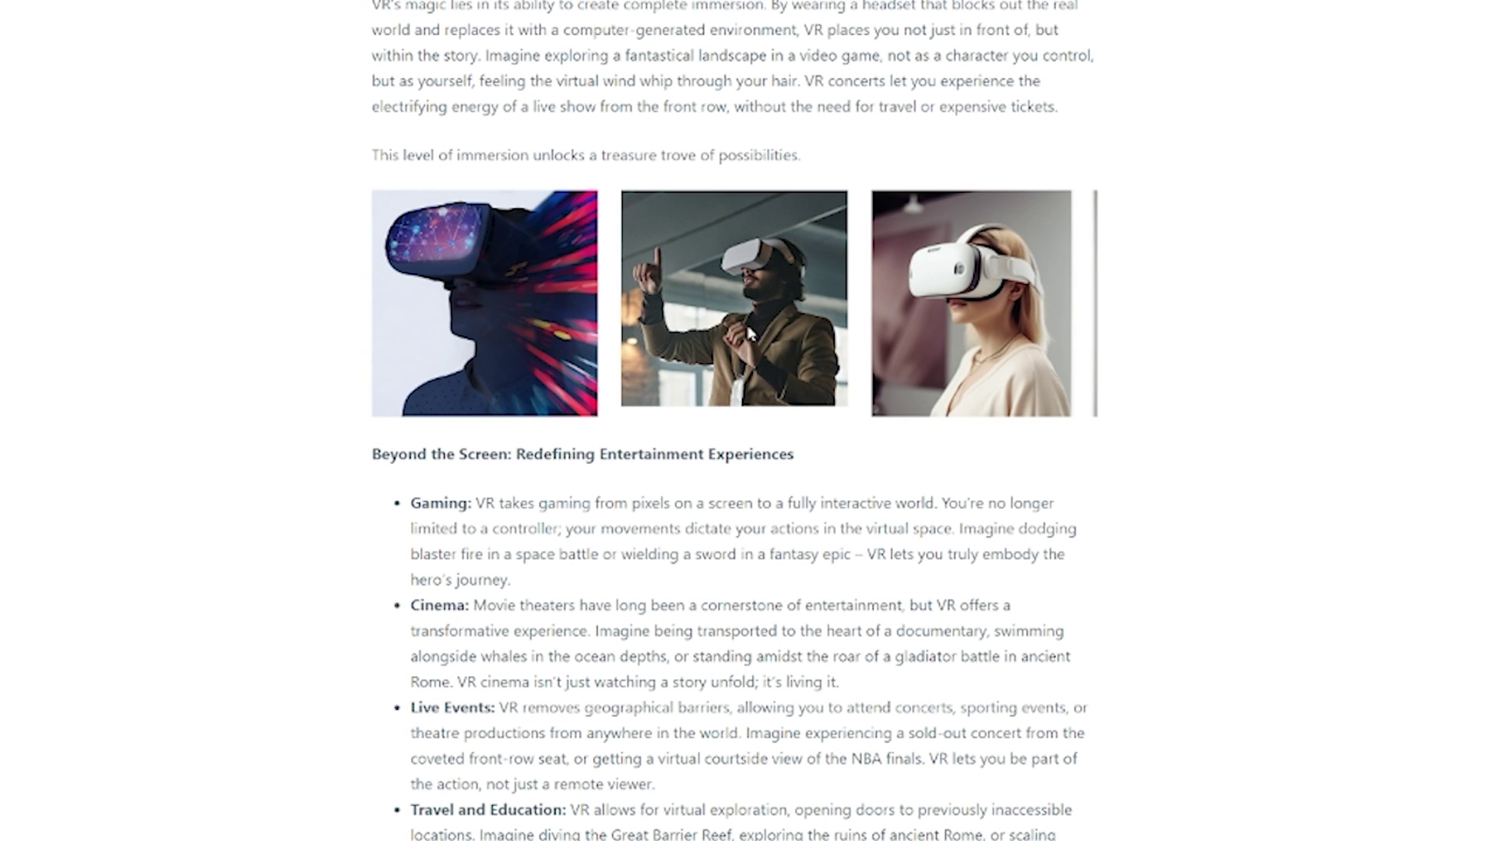
pyautogui.scroll(-3, 695, 442)
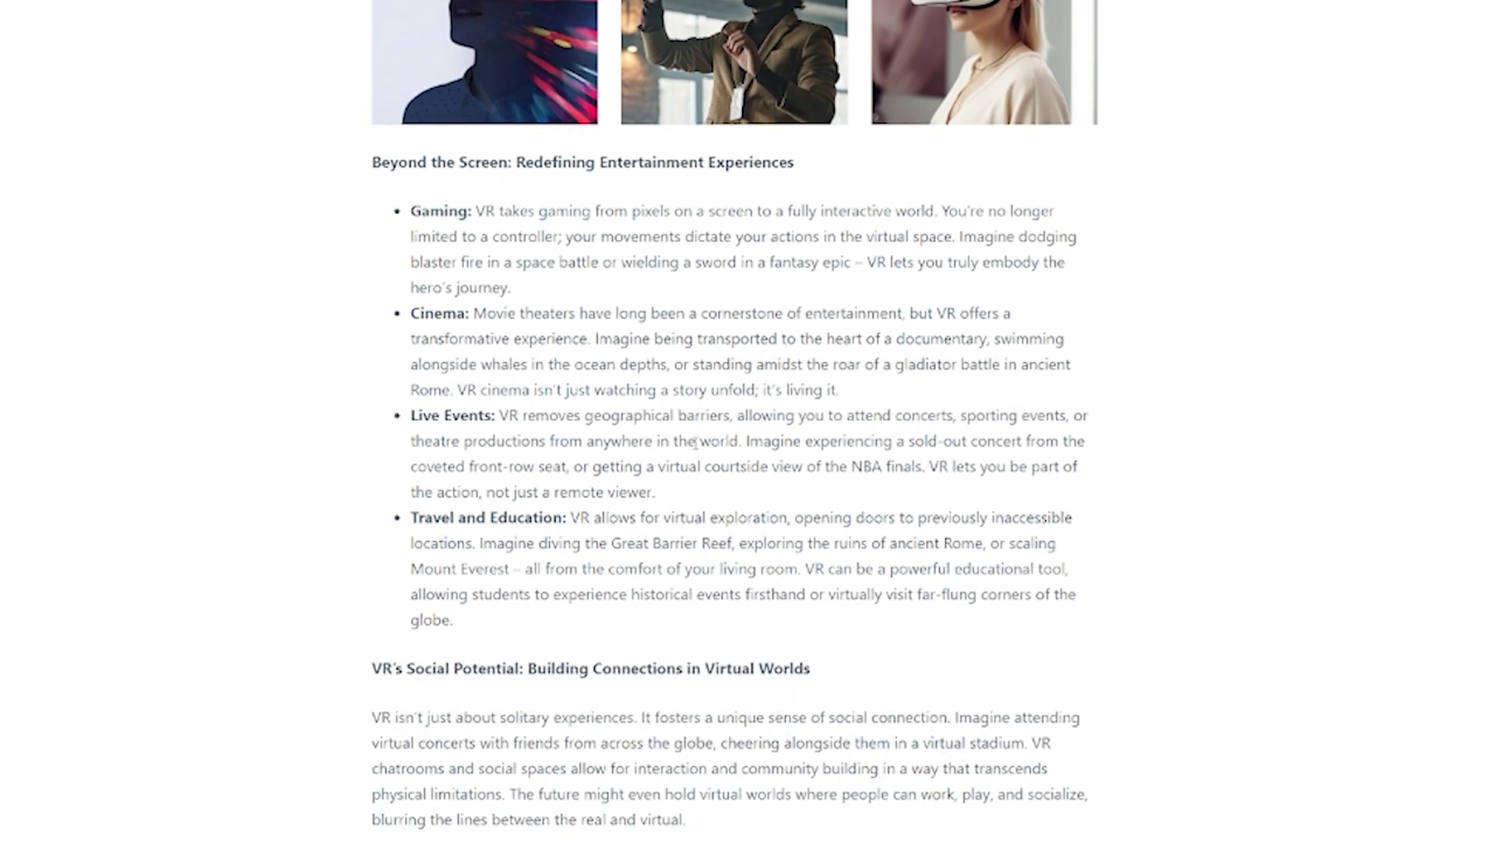
pyautogui.scroll(-14, 695, 441)
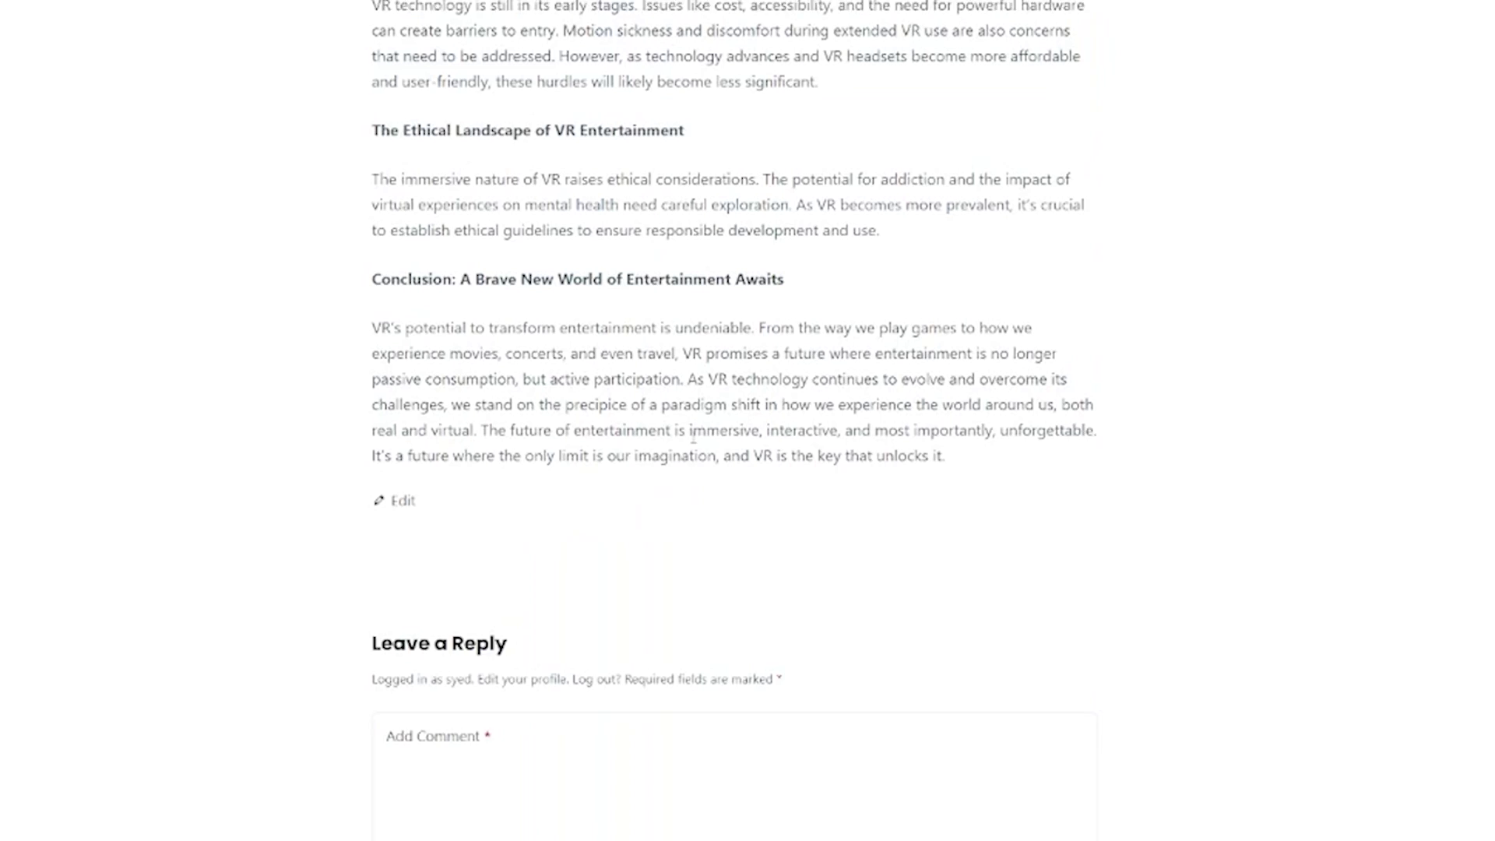
pyautogui.scroll(-4, 693, 440)
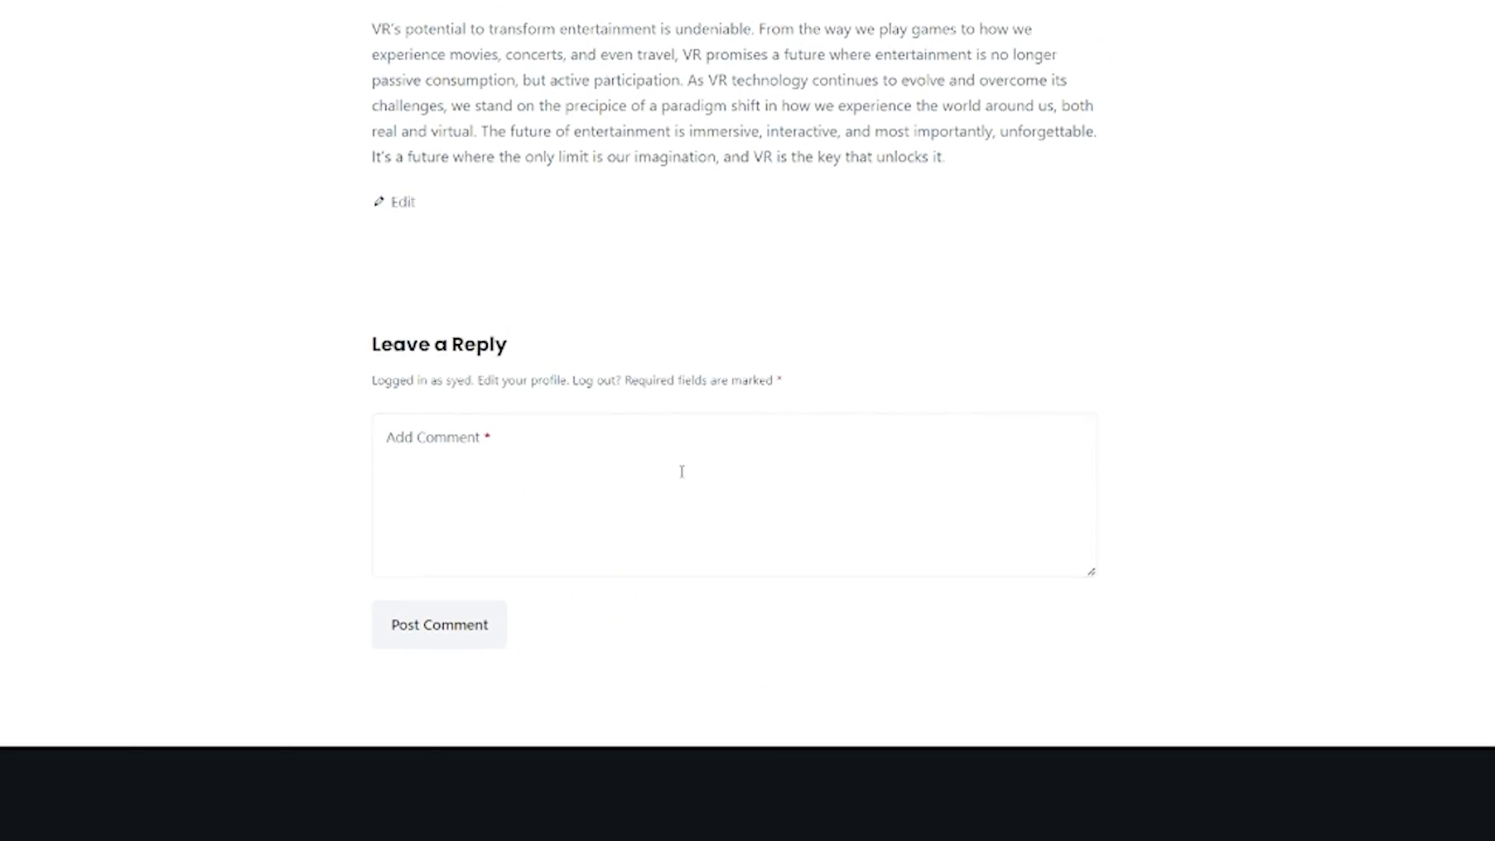
pyautogui.scroll(16, 681, 472)
pyautogui.scroll(14, 681, 473)
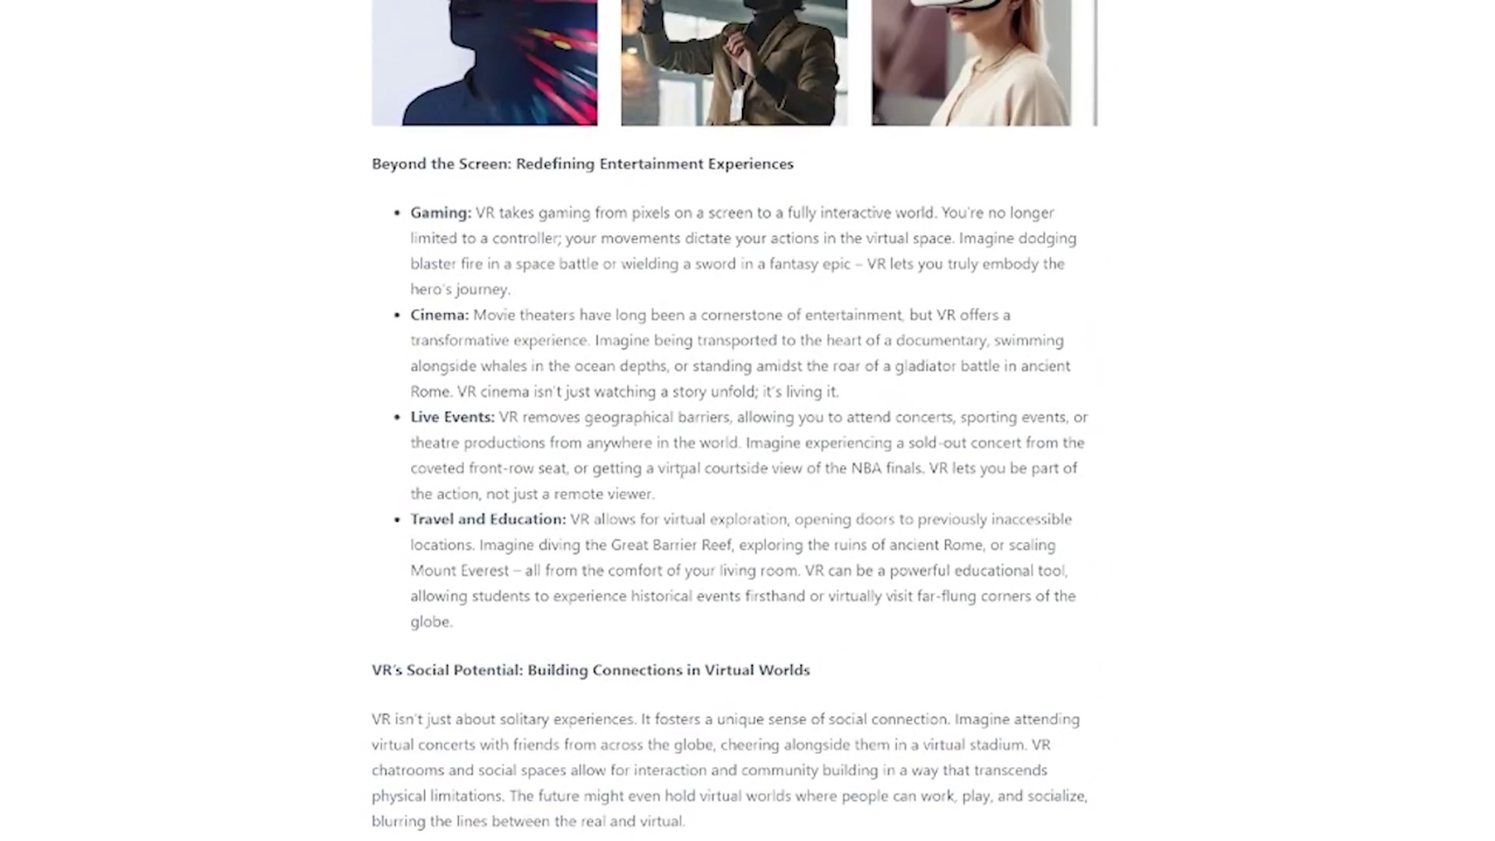